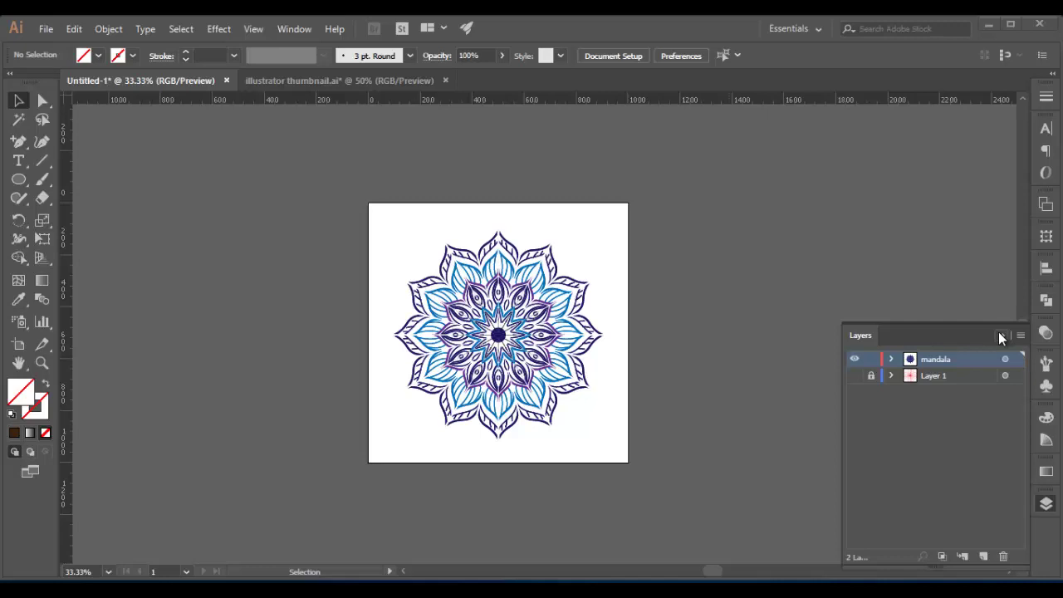
# Close the Layers panel and zoom in on the finished mandala example.
pyautogui.click(1001, 337)
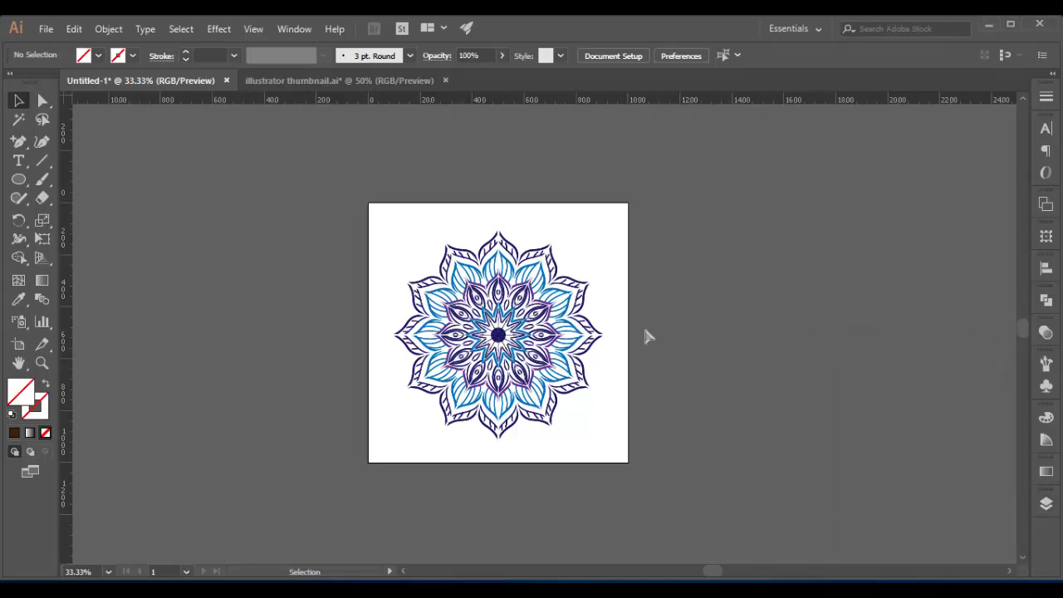
pyautogui.hotkey('ctrl', '+')
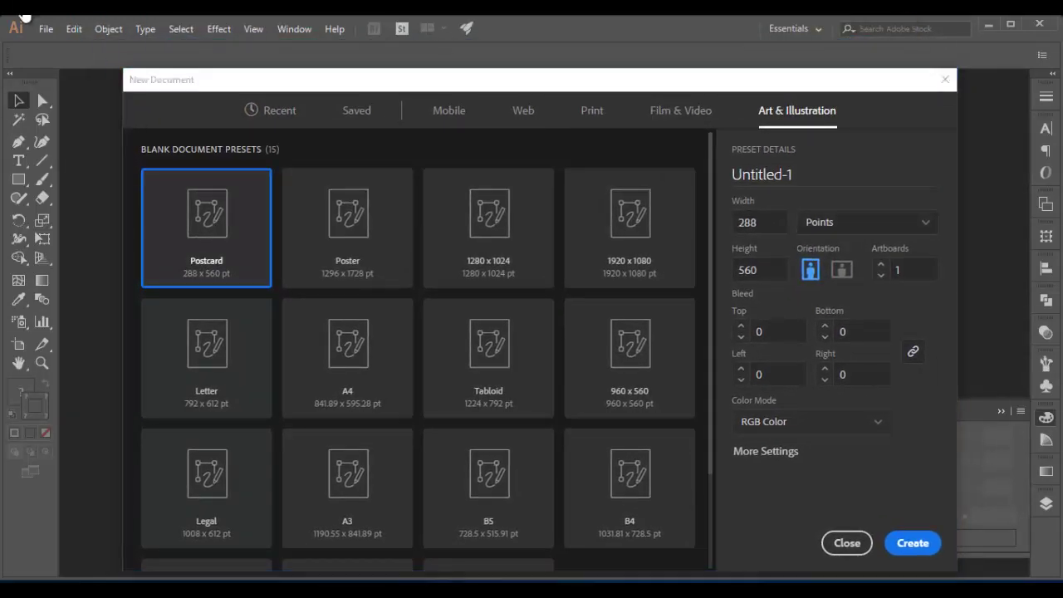
# Create a new document in Pixels with width and height both 1000.
pyautogui.click(867, 222)
pyautogui.click(819, 383)
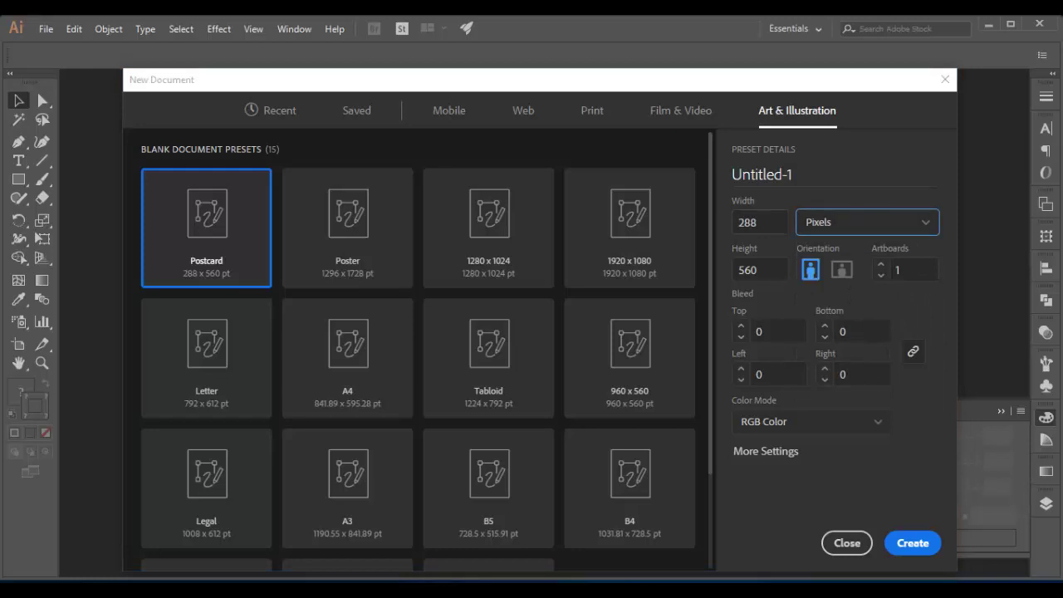
pyautogui.hotkey('shift', 'Tab')
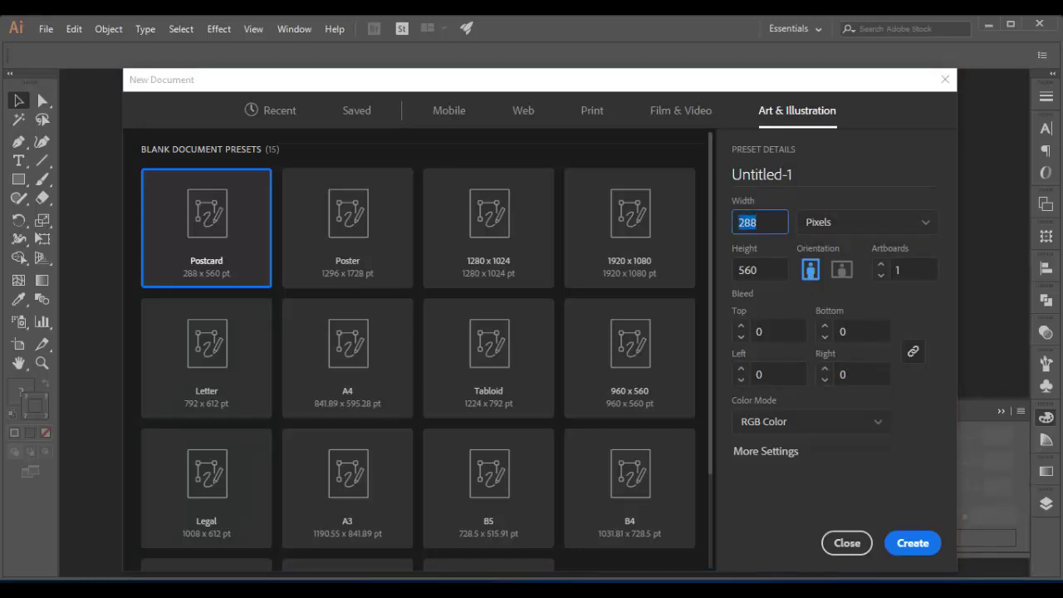
pyautogui.write('1000')
pyautogui.press('Tab')
pyautogui.write('1000')
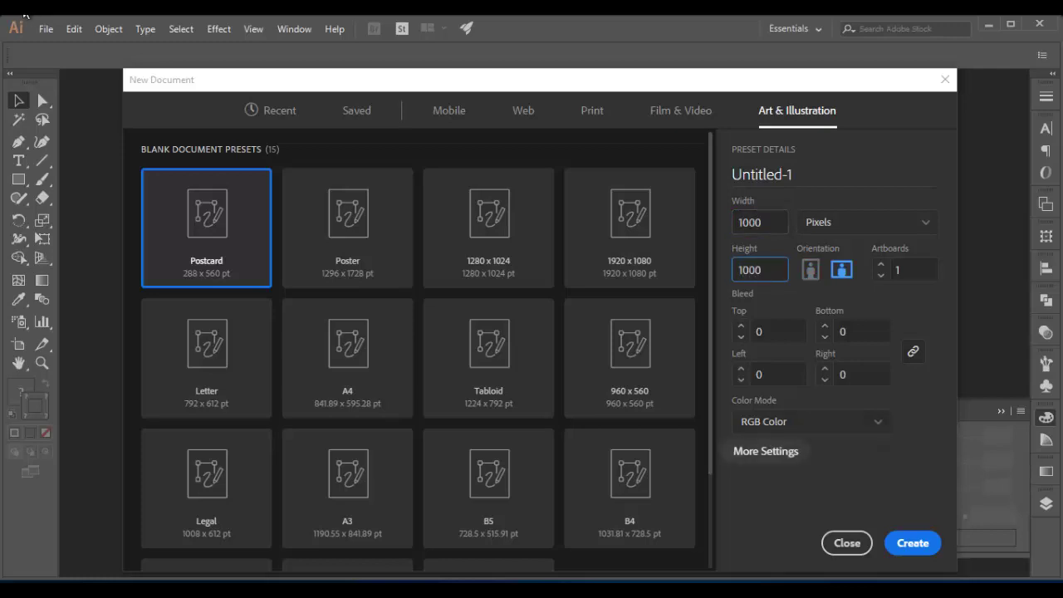
pyautogui.press('Return')
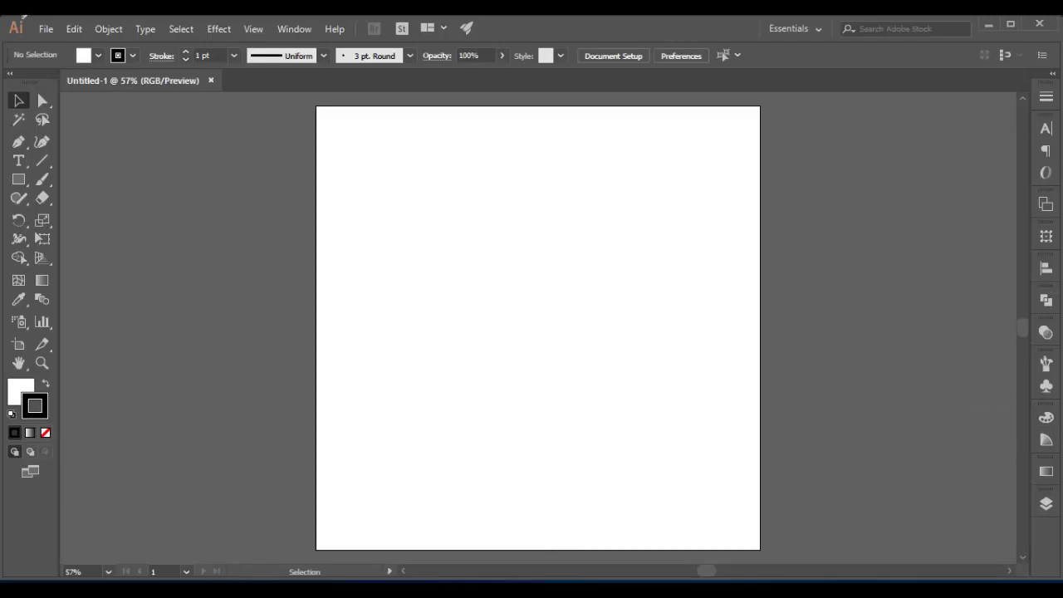
# Show the rulers with their units set to pixels.
pyautogui.hotkey('ctrl', 'r')
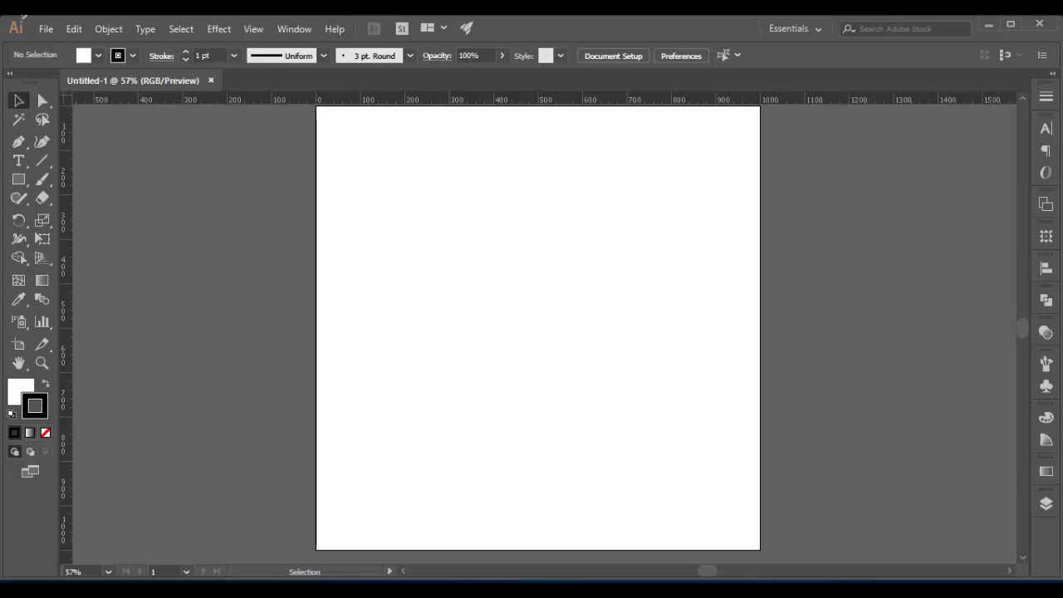
pyautogui.rightClick(411, 99)
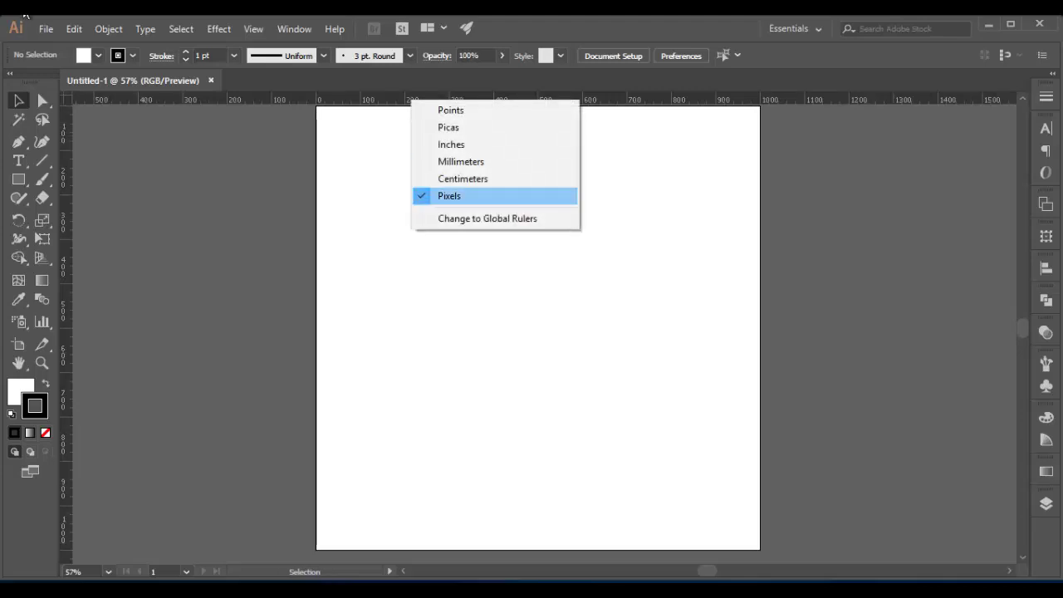
pyautogui.click(24, 16)
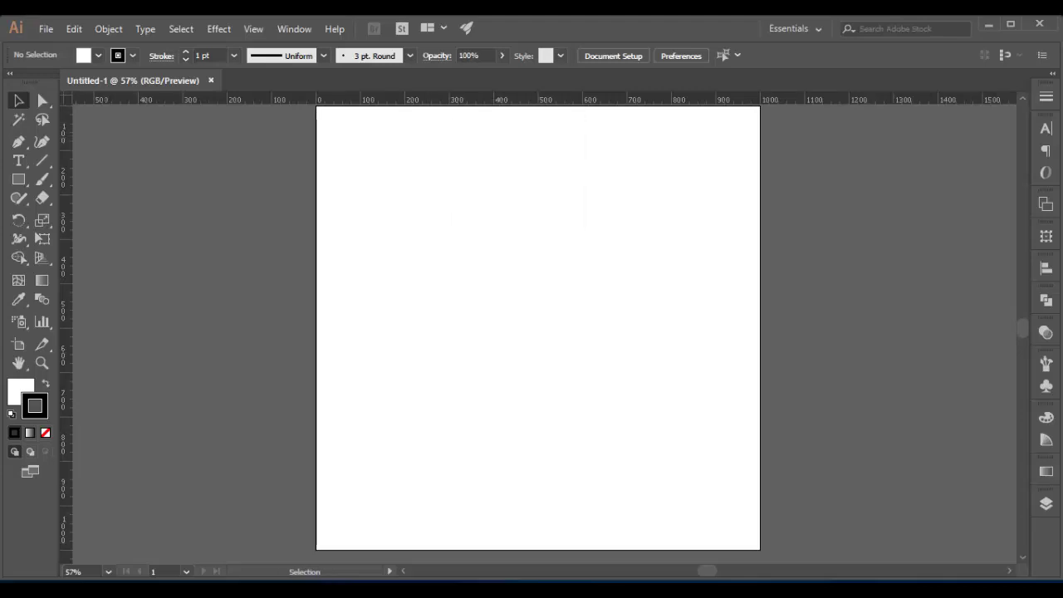
# Drag vertical and horizontal guides that cross at the artboard centre, 500 px.
pyautogui.click(18, 344)
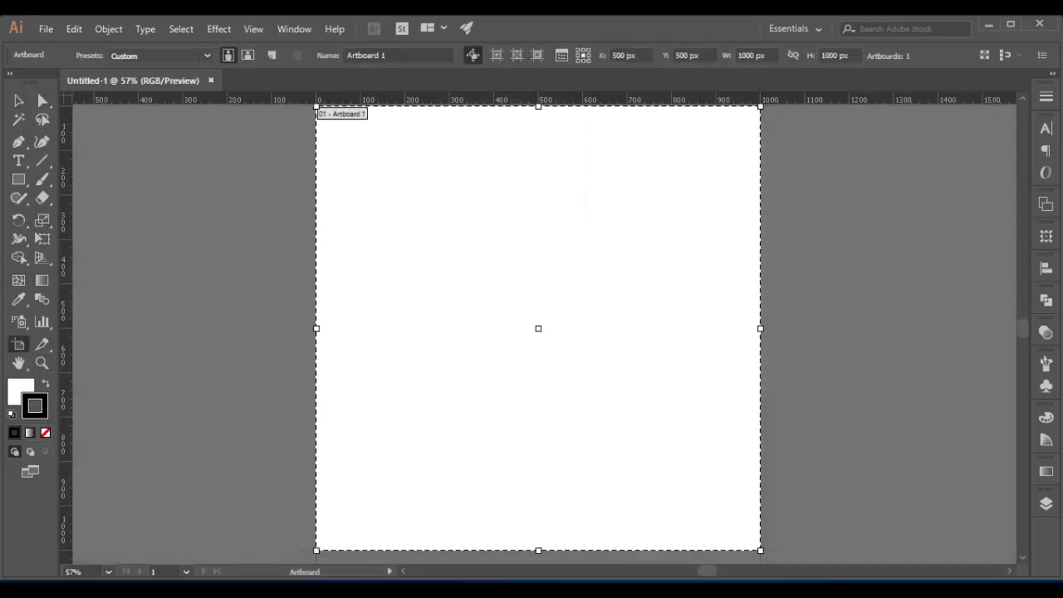
pyautogui.press('ctrl')
pyautogui.moveTo(66, 328)
pyautogui.mouseDown()
pyautogui.moveTo(540, 328)
pyautogui.moveTo(539, 306)
pyautogui.mouseUp()
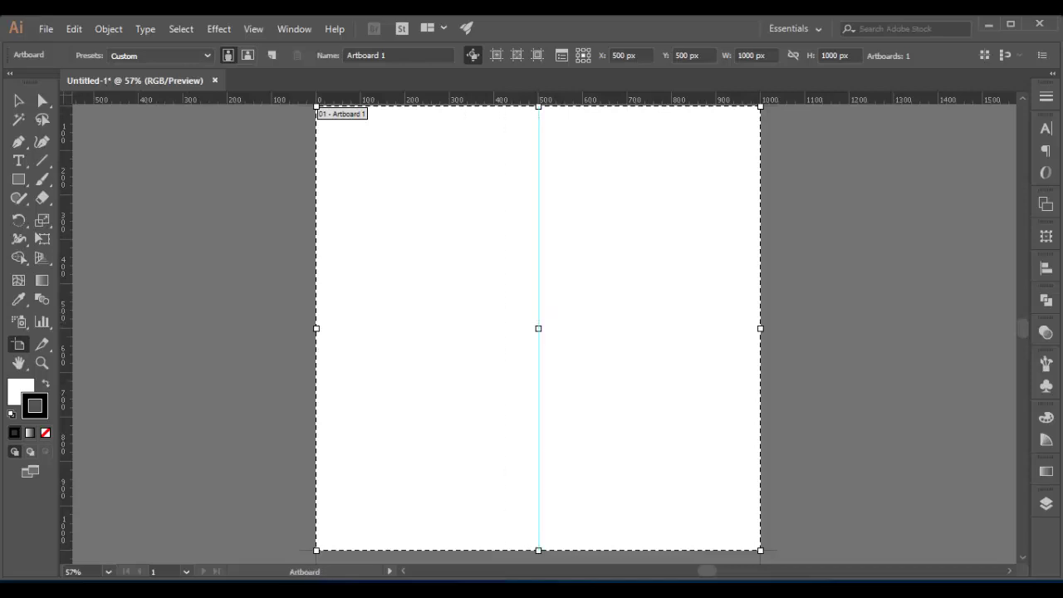
pyautogui.moveTo(539, 100); pyautogui.dragTo(539, 329)
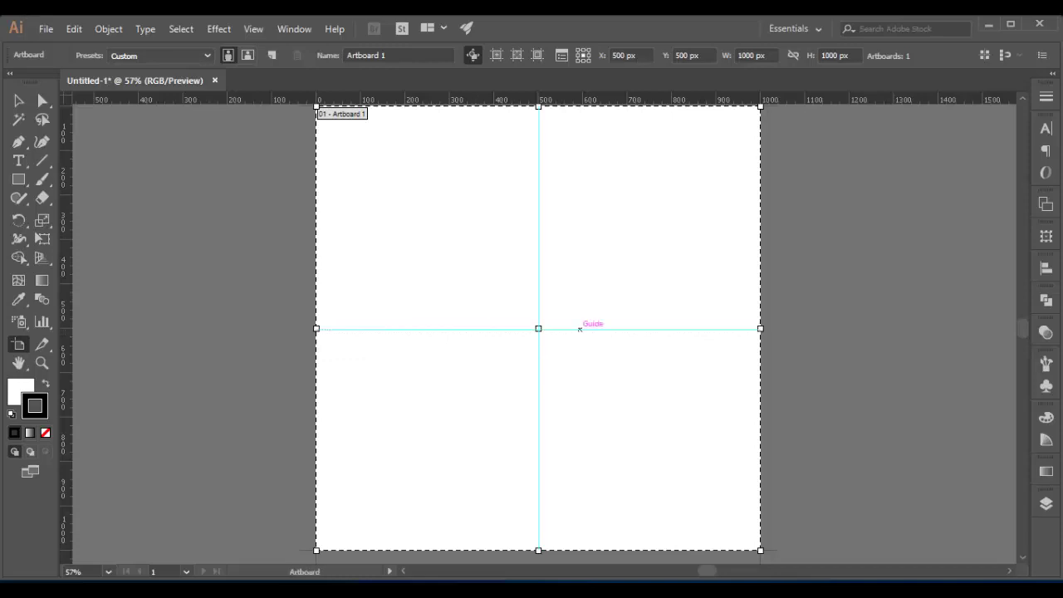
pyautogui.press('v')
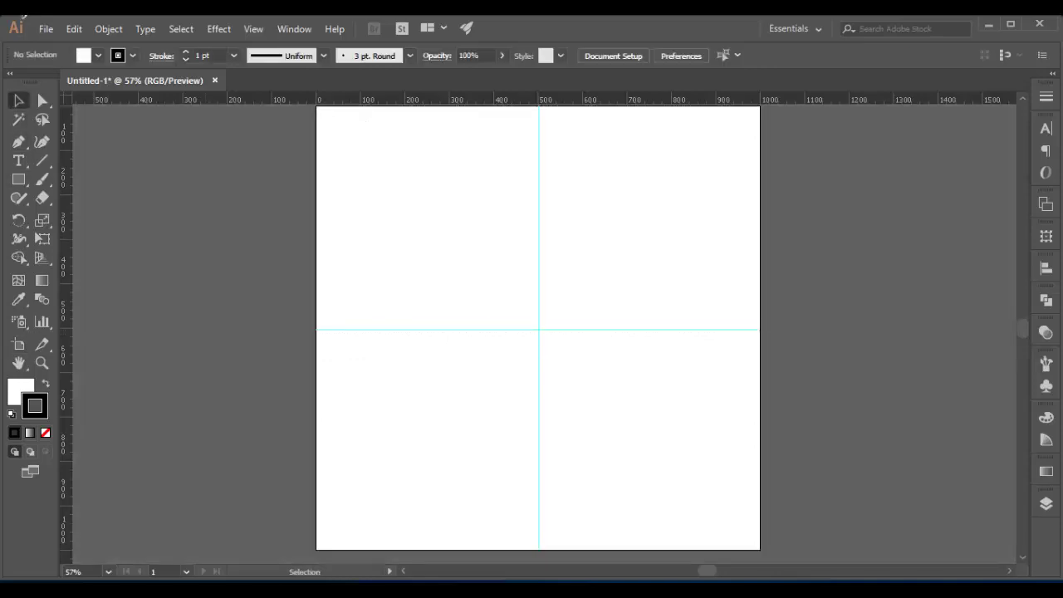
pyautogui.hotkey('ctrl', '-')
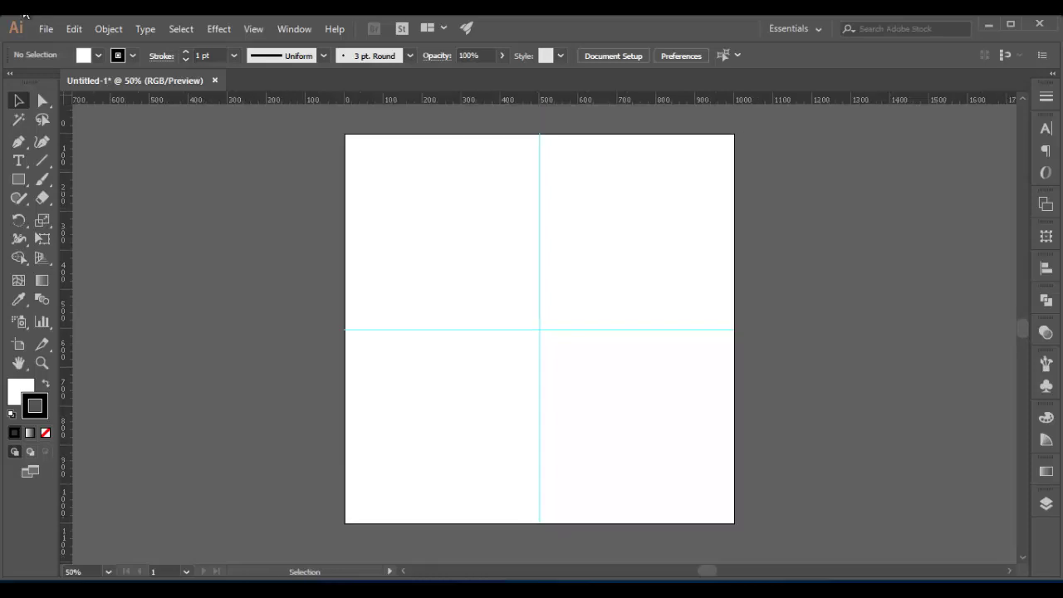
pyautogui.press('\\')
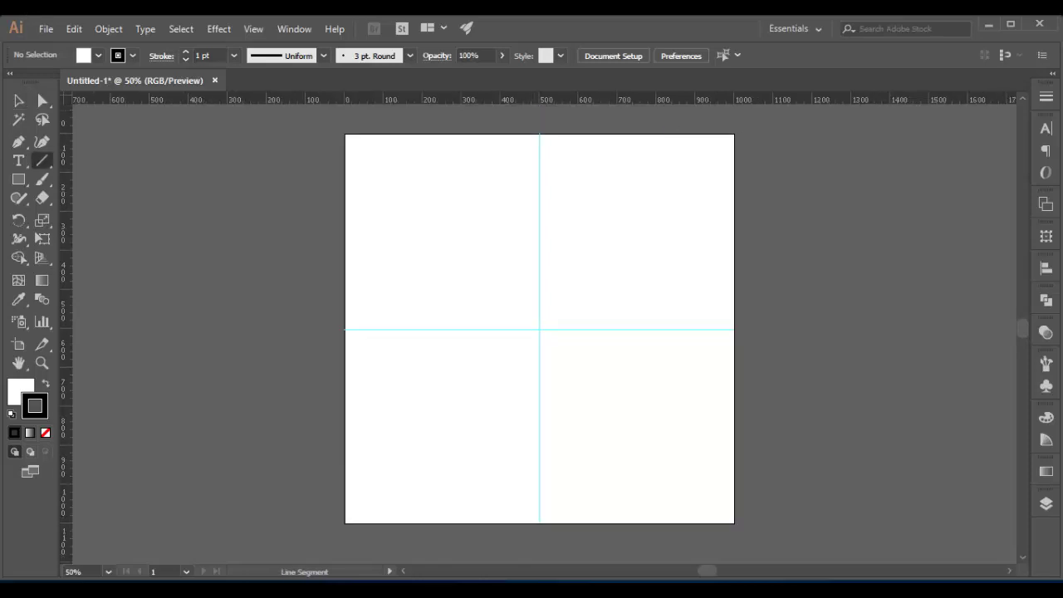
# Draw a vertical line through the centre past both artboard edges with a red stroke.
pyautogui.hotkey('ctrl', '-')
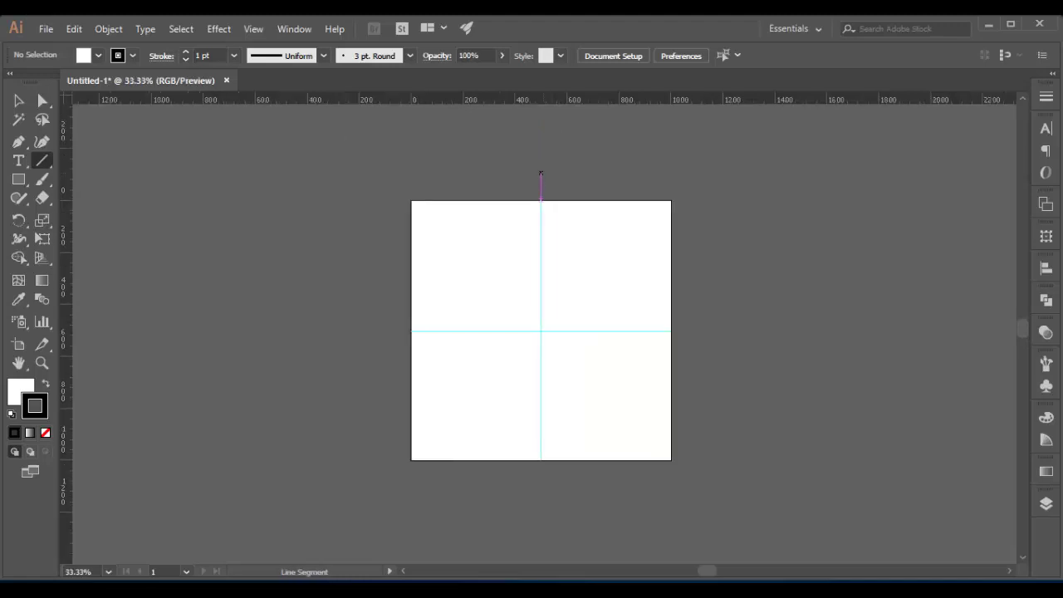
pyautogui.moveTo(541, 174); pyautogui.dragTo(541, 492)
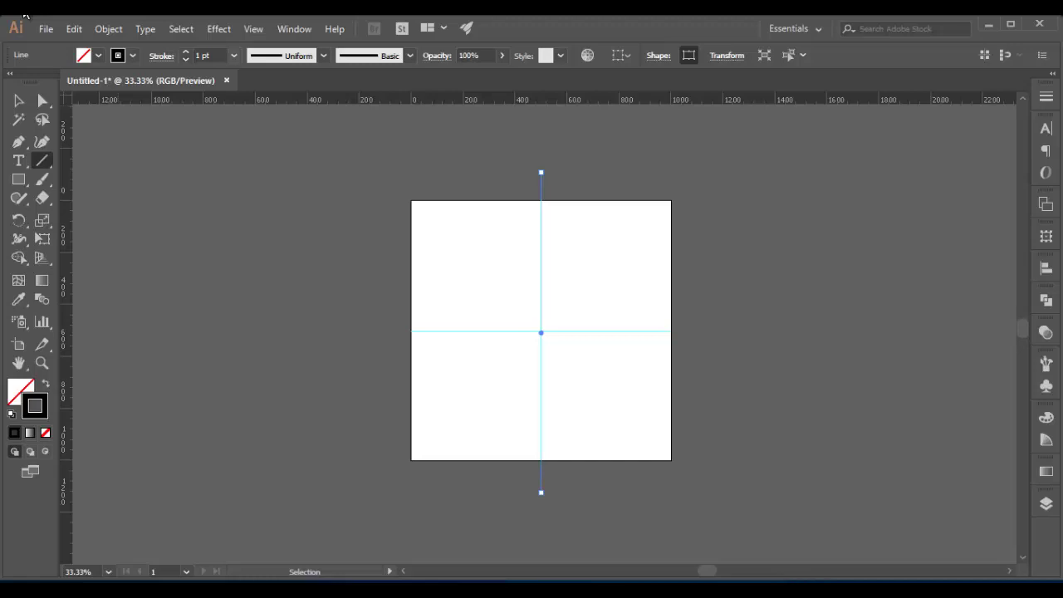
pyautogui.click(98, 55)
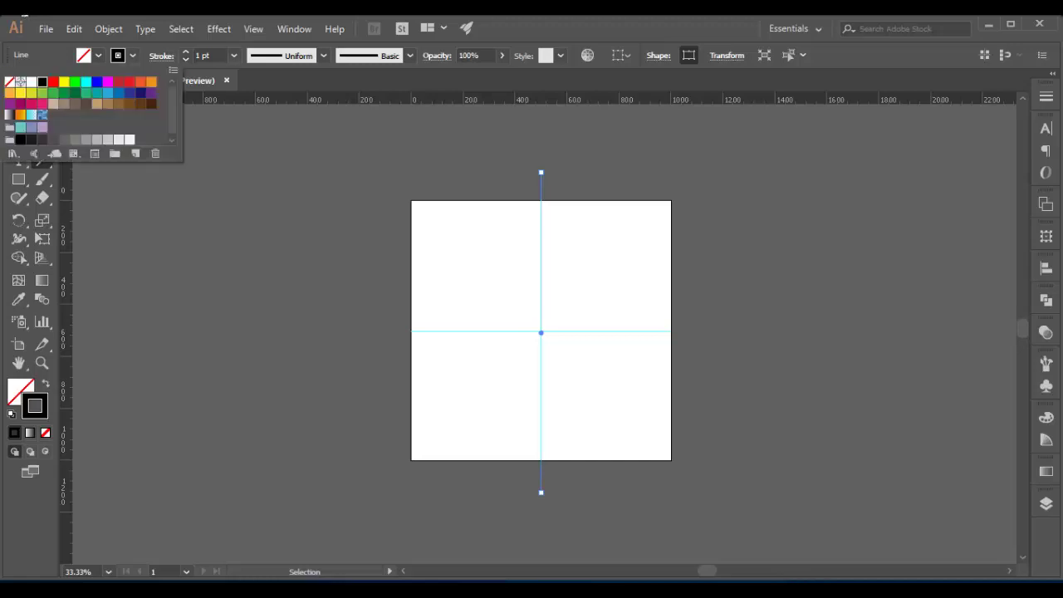
pyautogui.click(128, 81)
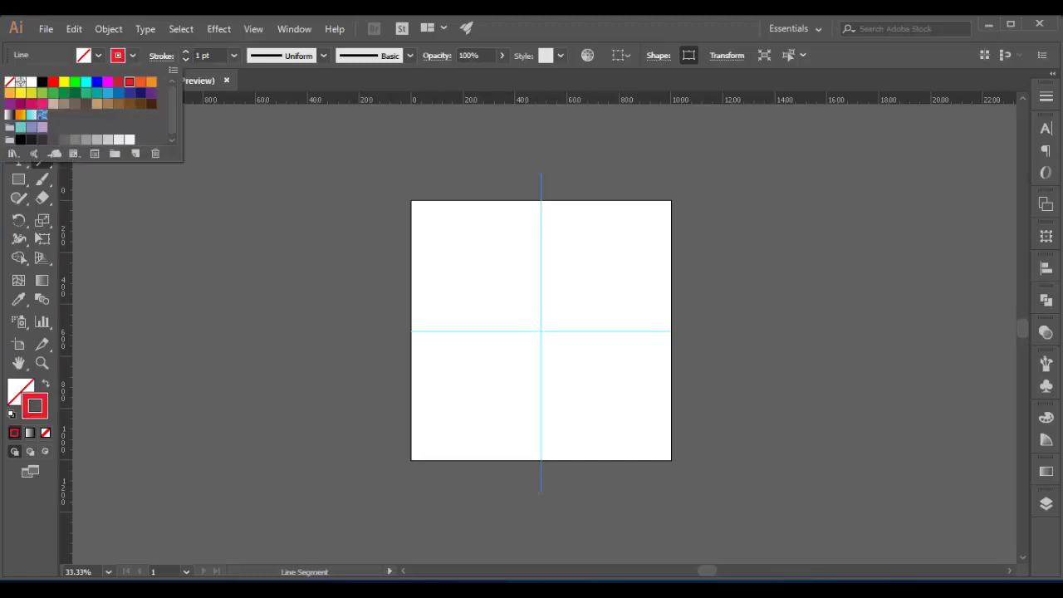
pyautogui.press('Escape')
pyautogui.press('v')
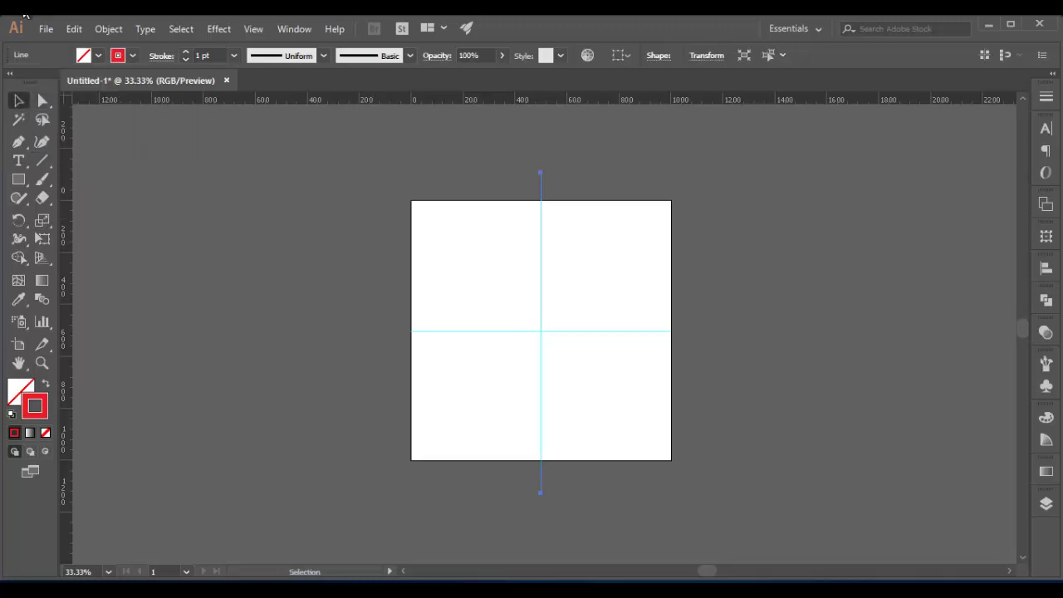
pyautogui.hotkey('ctrl', 'shift', 'a')
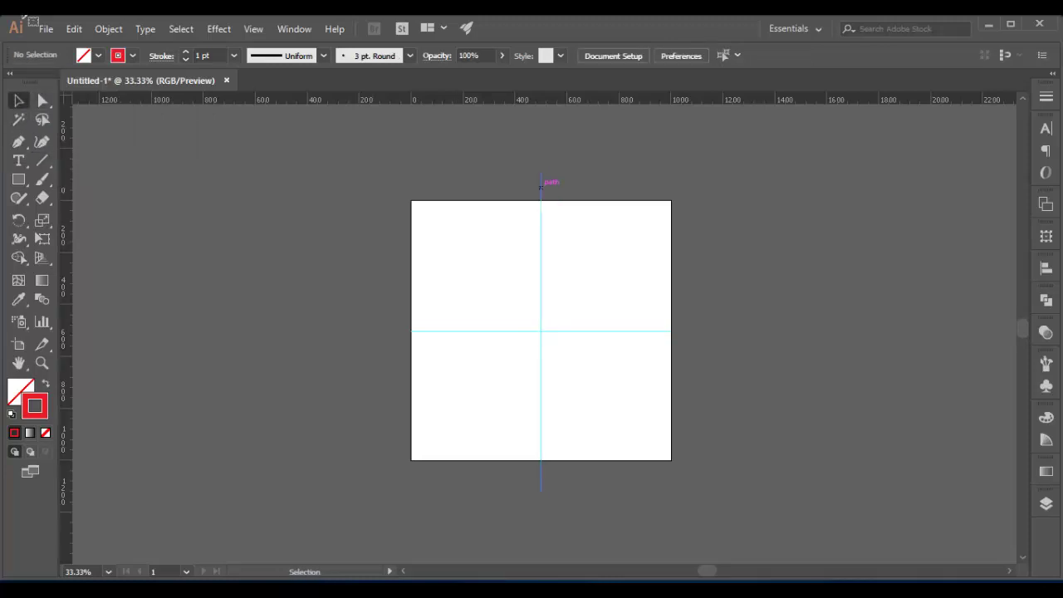
pyautogui.click(540, 182)
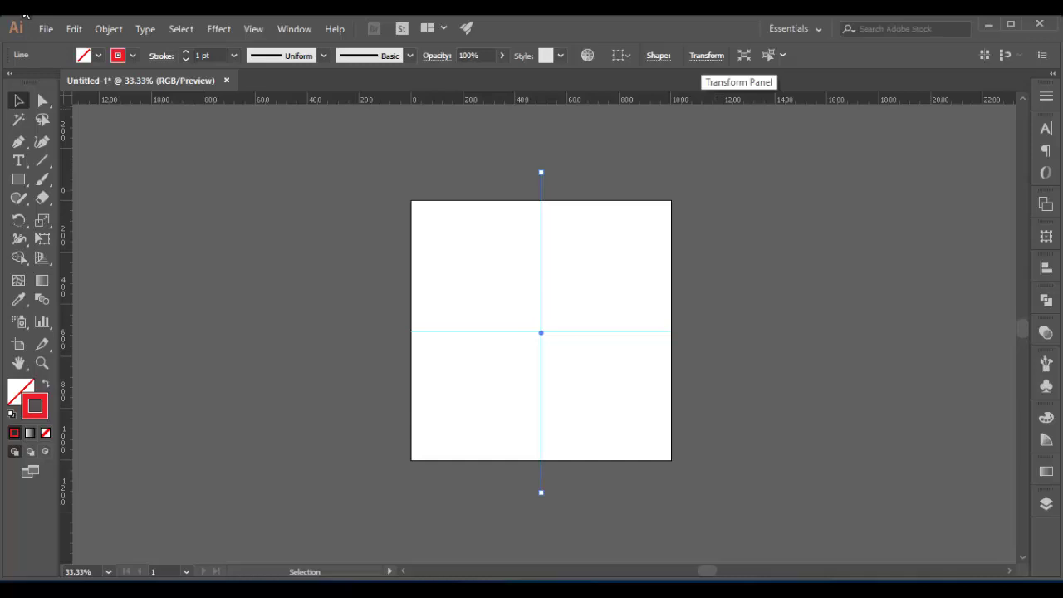
# Centre the red line horizontally on the artboard using the Align panel.
pyautogui.click(706, 55)
pyautogui.press('Escape')
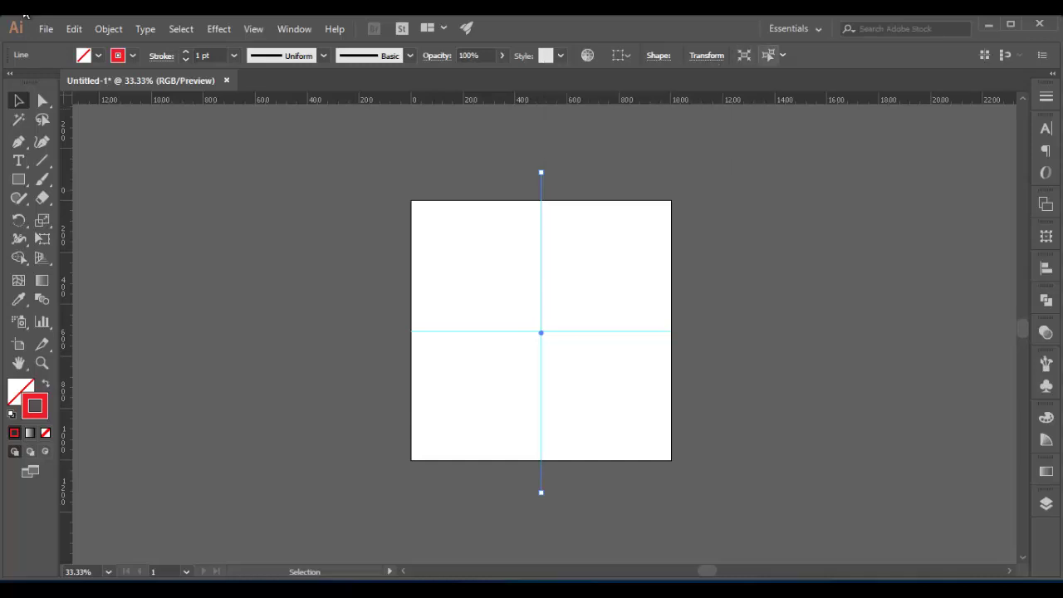
pyautogui.hotkey('alt', 'w')
pyautogui.press('b')
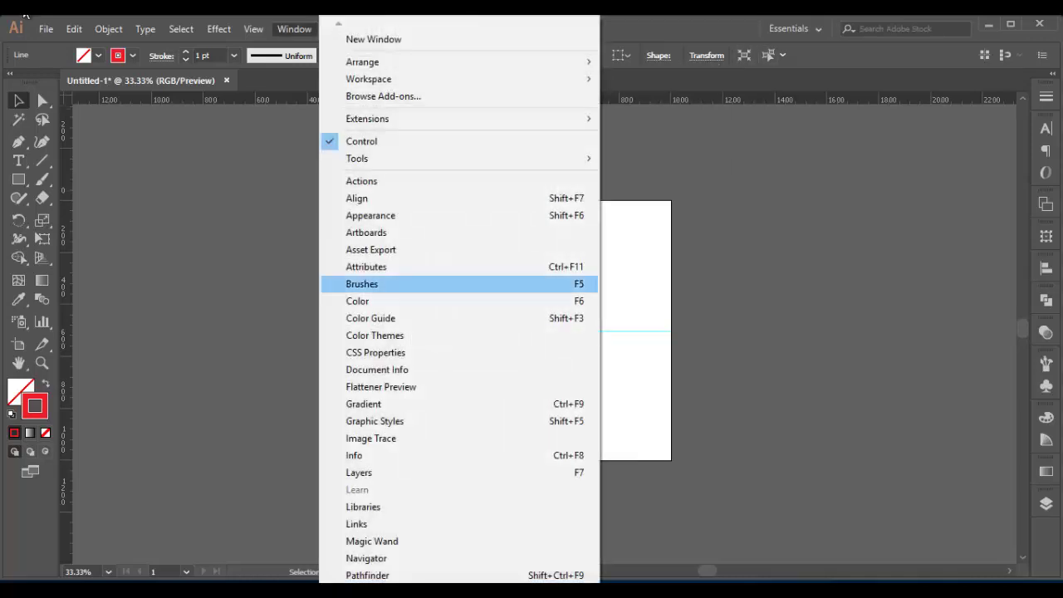
pyautogui.press('a')
pyautogui.press('a')
pyautogui.press('Return')
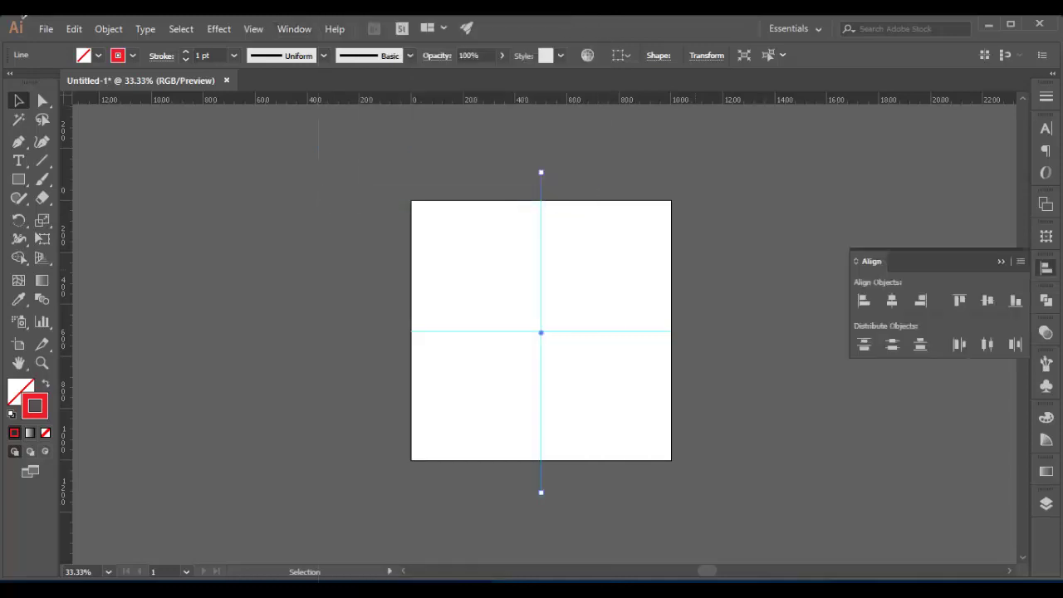
pyautogui.press('Tab')
pyautogui.press('Tab')
pyautogui.press('Tab')
pyautogui.press('Tab')
pyautogui.hotkey('shift', 'Tab')
pyautogui.hotkey('shift', 'Tab')
pyautogui.press('Return')
# Copy the red line and paste a duplicate in place on top of it.
pyautogui.press('Return')
pyautogui.hotkey('alt', 'e')
pyautogui.press('Down')
pyautogui.press('Return')
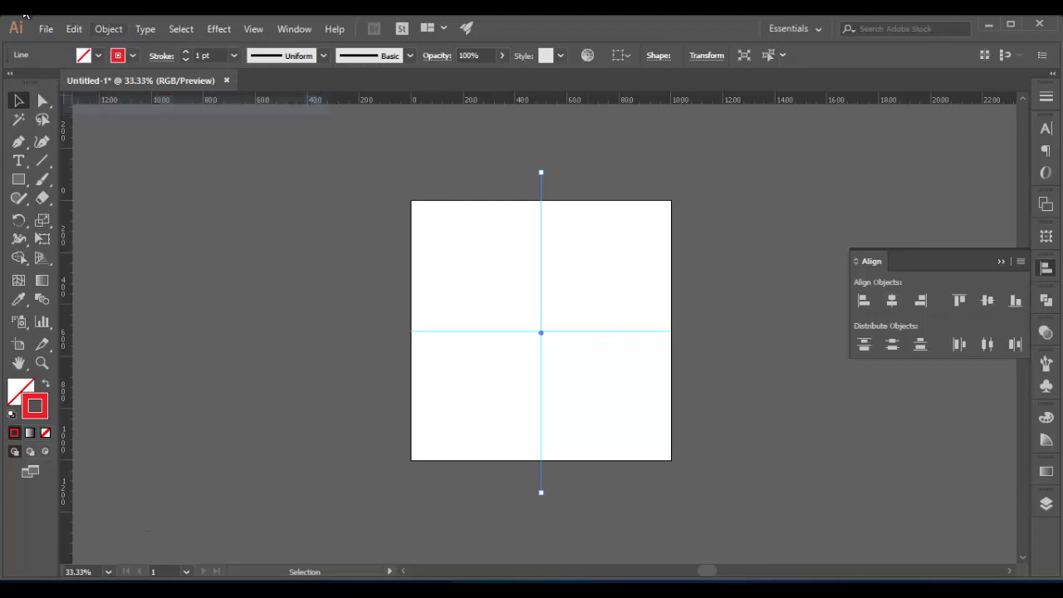
pyautogui.hotkey('alt', 'e')
pyautogui.press('Down')
pyautogui.press('Down')
pyautogui.press('Down')
pyautogui.press('Down')
pyautogui.press('Down')
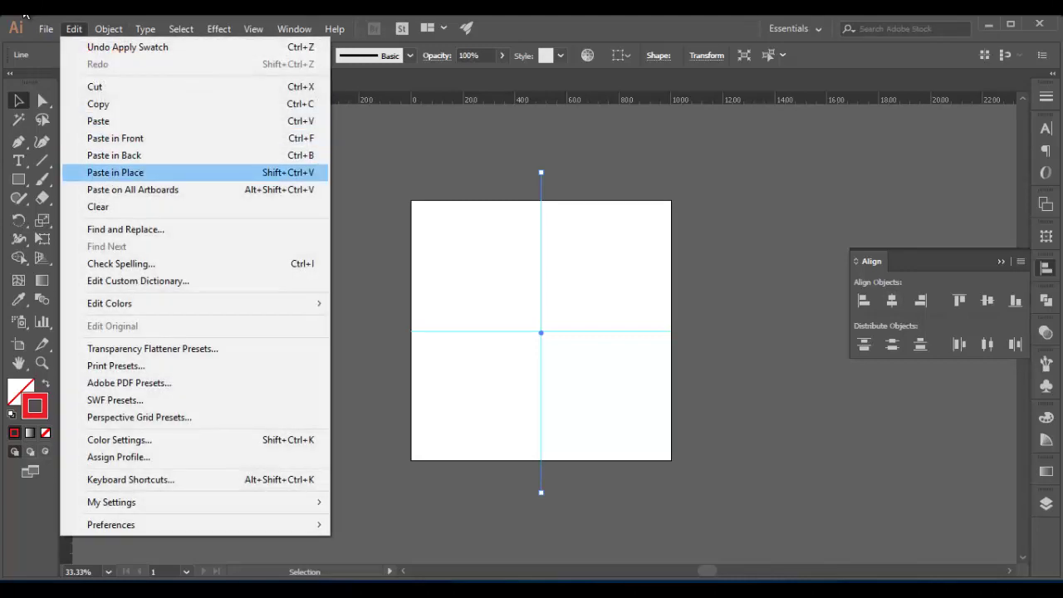
pyautogui.press('Return')
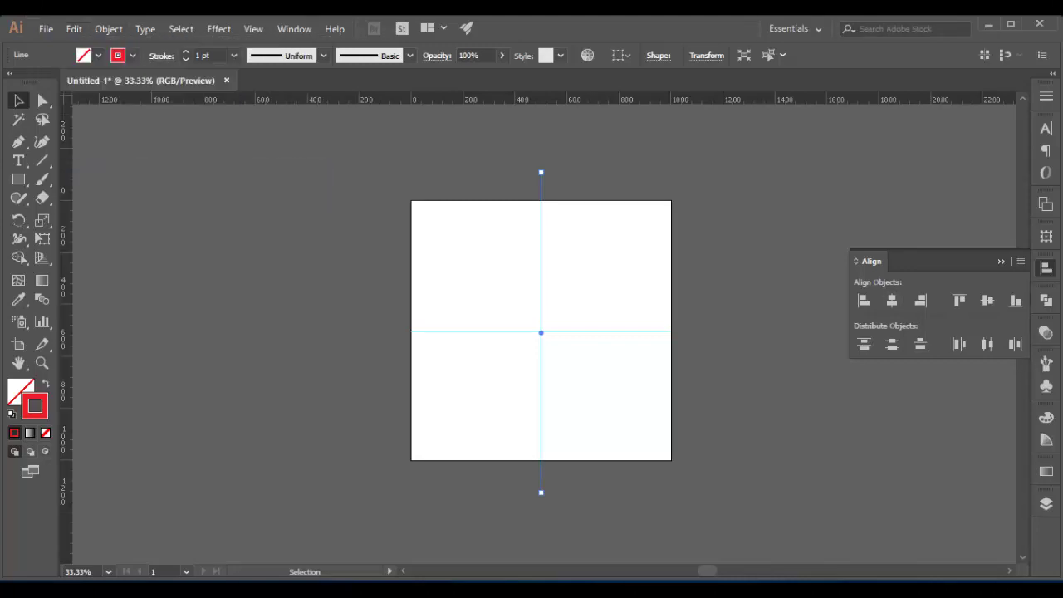
# Rotate the pasted copy into a horizontal red line across the artboard.
pyautogui.moveTo(540, 172)
pyautogui.mouseDown()
pyautogui.moveTo(397, 202)
pyautogui.moveTo(371, 282)
pyautogui.mouseUp()
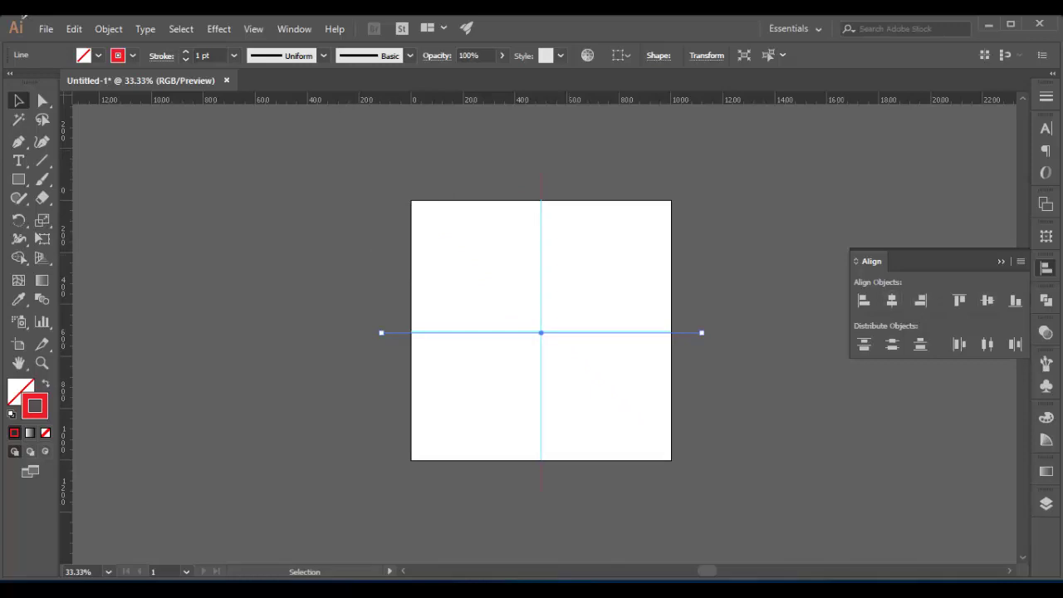
pyautogui.press('Up')
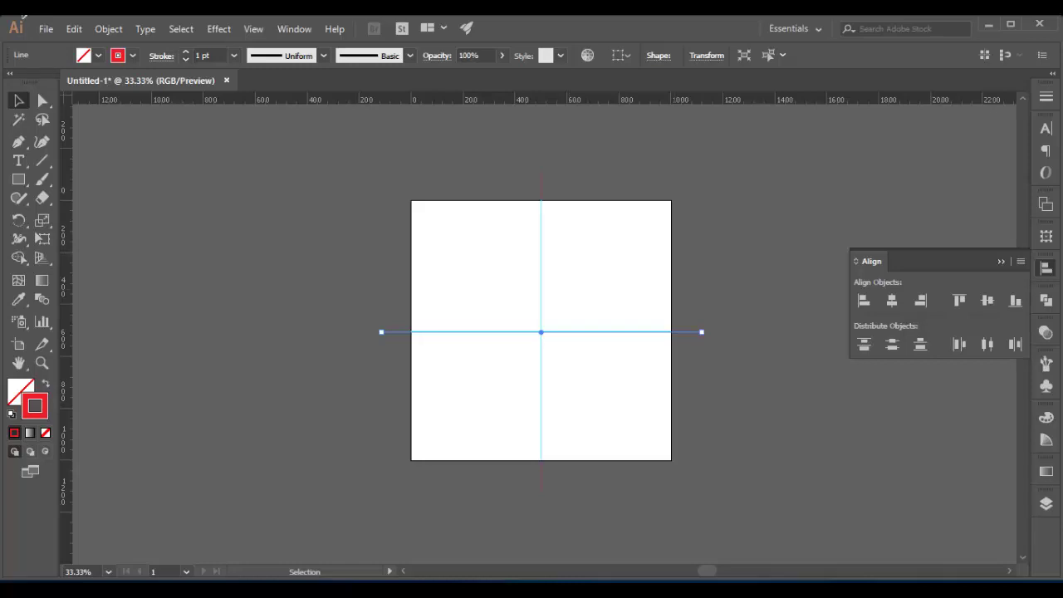
pyautogui.press('Delete')
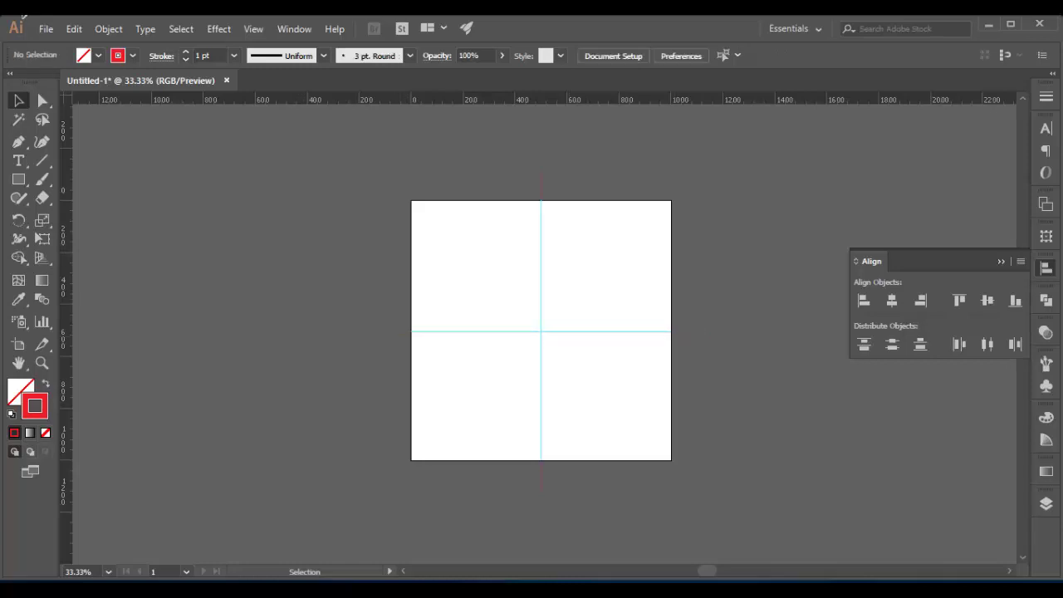
pyautogui.hotkey('ctrl', '+')
pyautogui.hotkey('ctrl', '+')
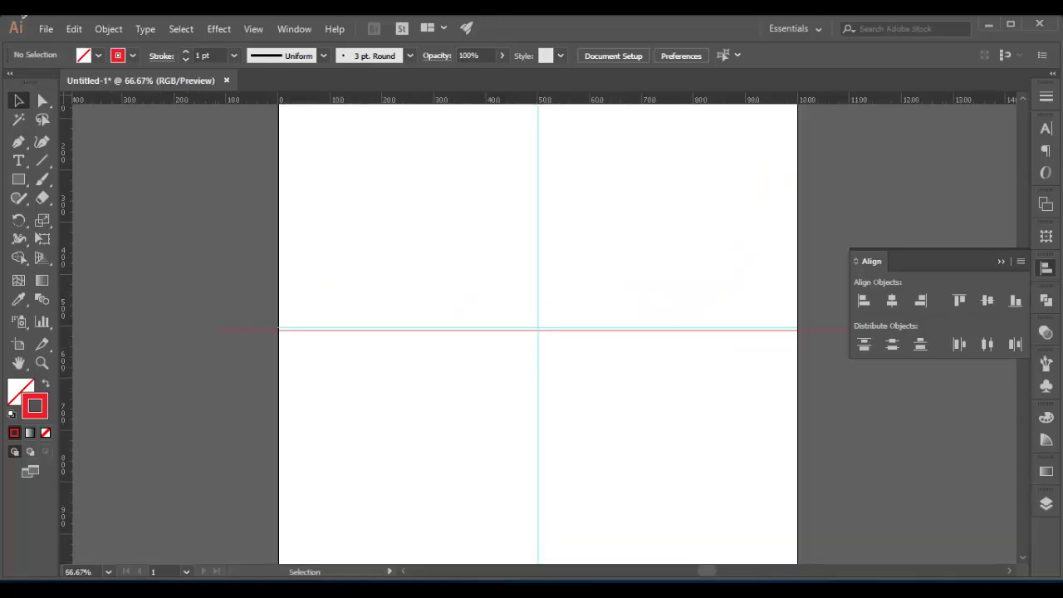
pyautogui.hotkey('shift', 'o')
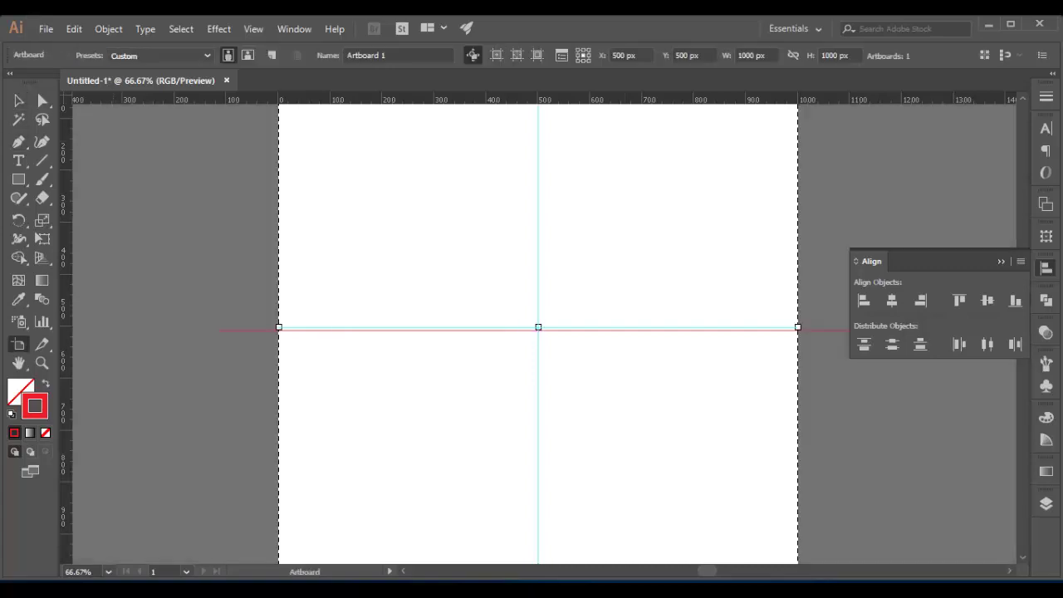
pyautogui.press('v')
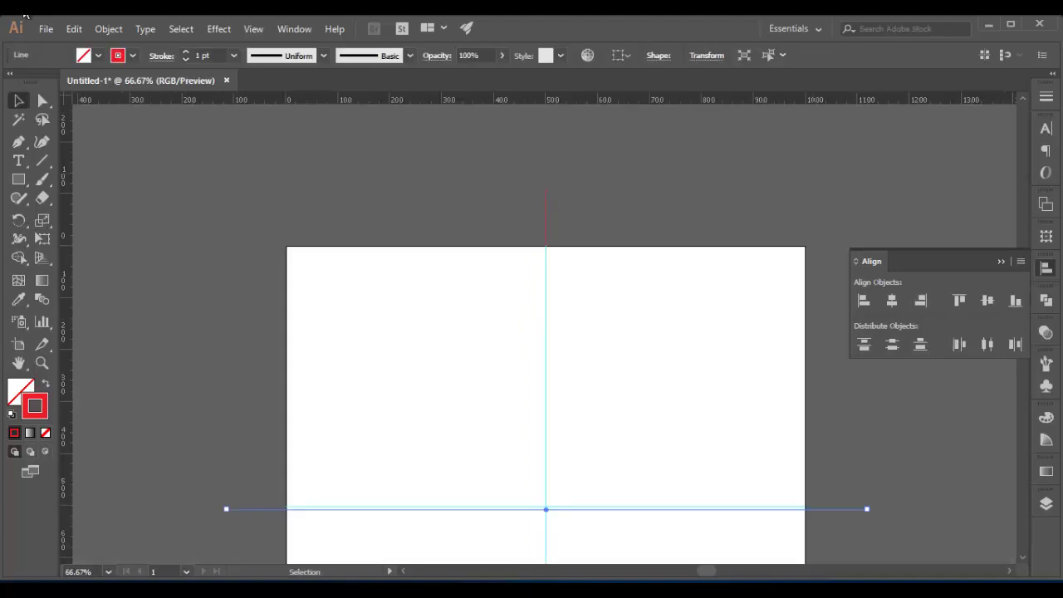
pyautogui.hotkey('ctrl', 'shift', 'a')
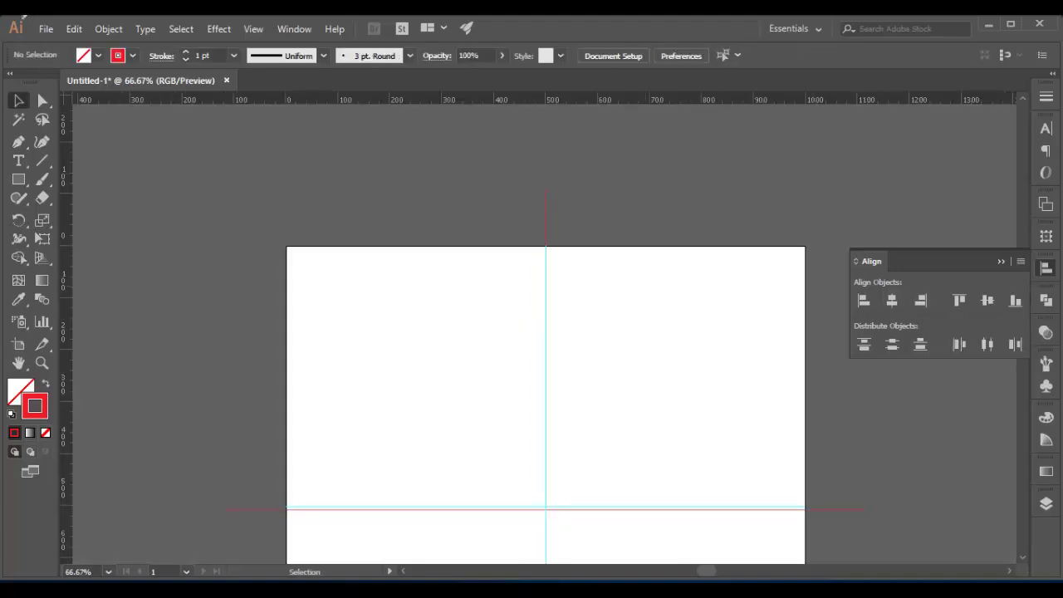
pyautogui.hotkey('ctrl', '-')
pyautogui.hotkey('ctrl', '-')
pyautogui.hotkey('ctrl', '-')
# Select both red lines and vertically centre them so they cross mid-artboard.
pyautogui.moveTo(303, 288); pyautogui.dragTo(730, 530)
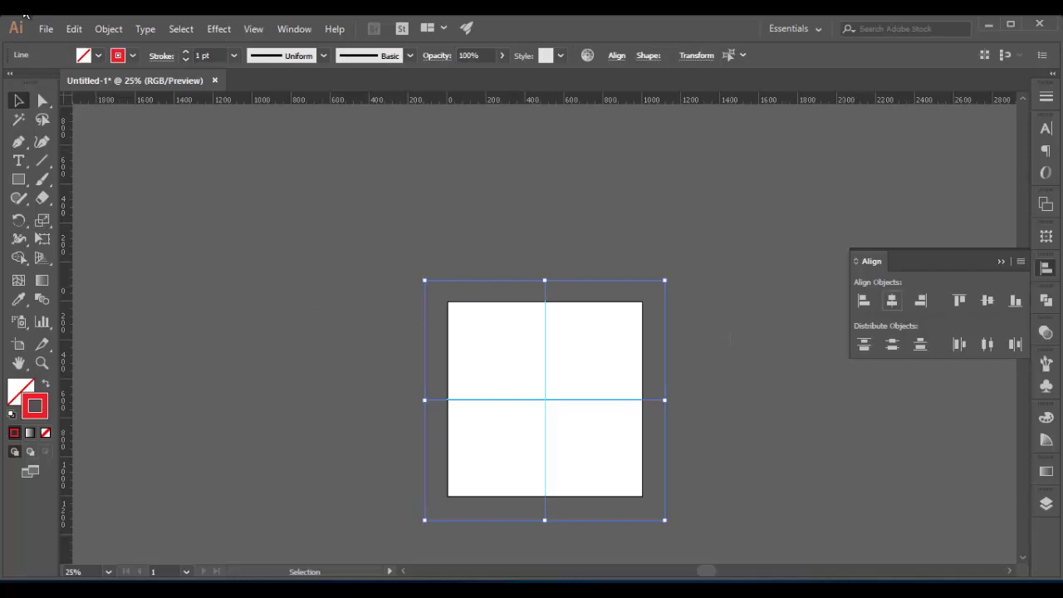
pyautogui.click(987, 300)
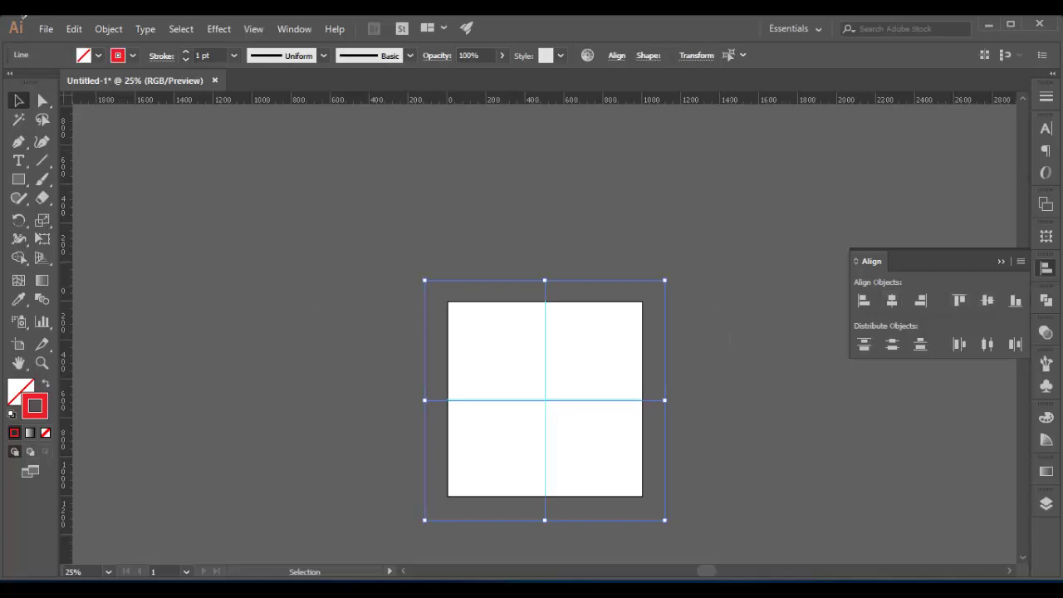
pyautogui.hotkey('ctrl', 'shift', 'a')
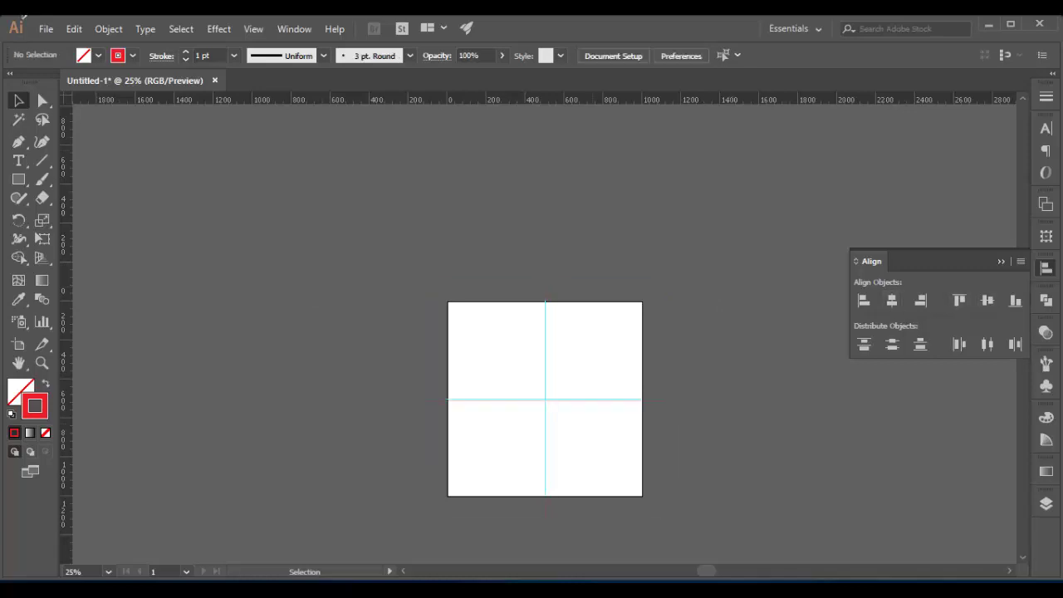
pyautogui.hotkey('ctrl', 'a')
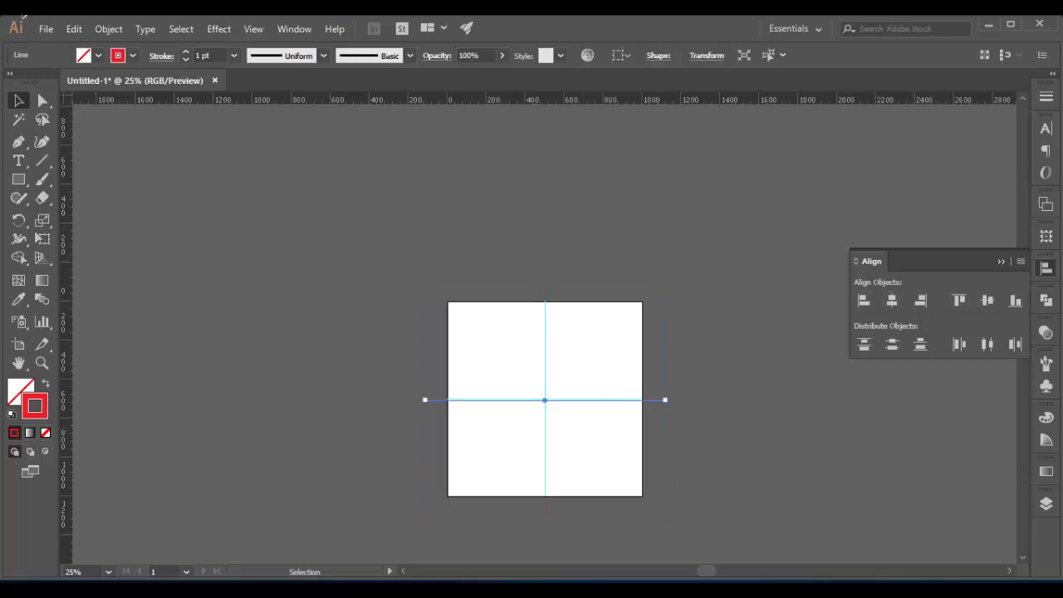
pyautogui.hotkey('ctrl', 'shift', 'a')
# Zoom out to the whole artboard and swap the Align panel for Layers.
pyautogui.hotkey('ctrl', '+')
pyautogui.hotkey('ctrl', '+')
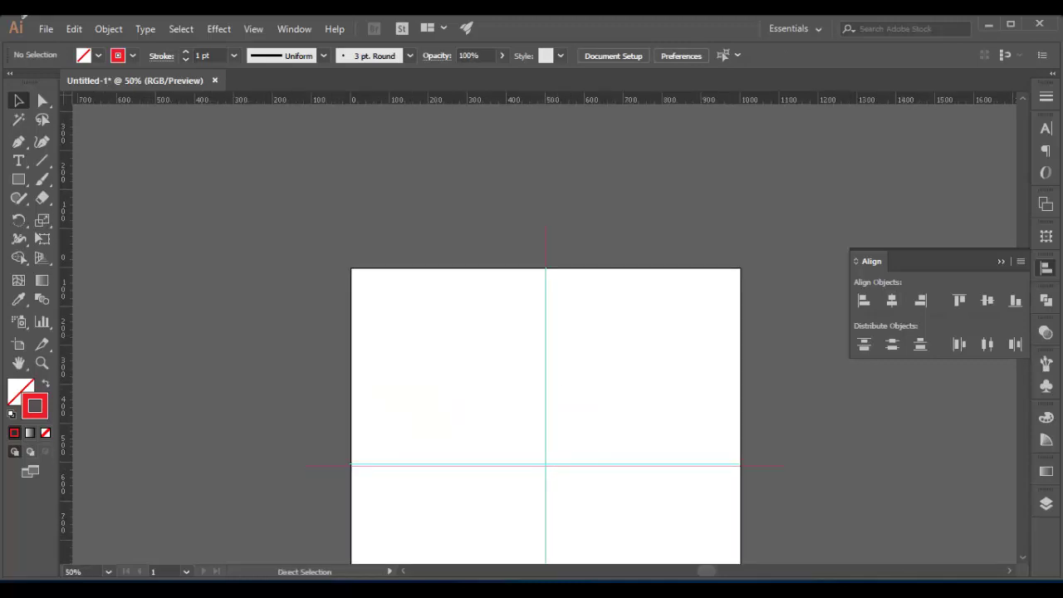
pyautogui.hotkey('ctrl', '-')
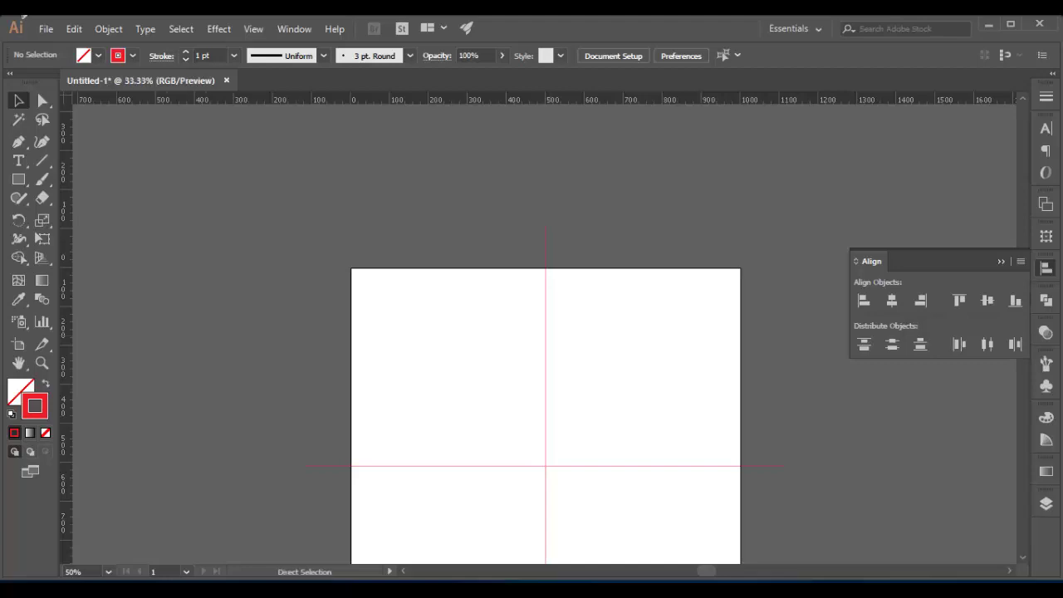
pyautogui.hotkey('ctrl', '-')
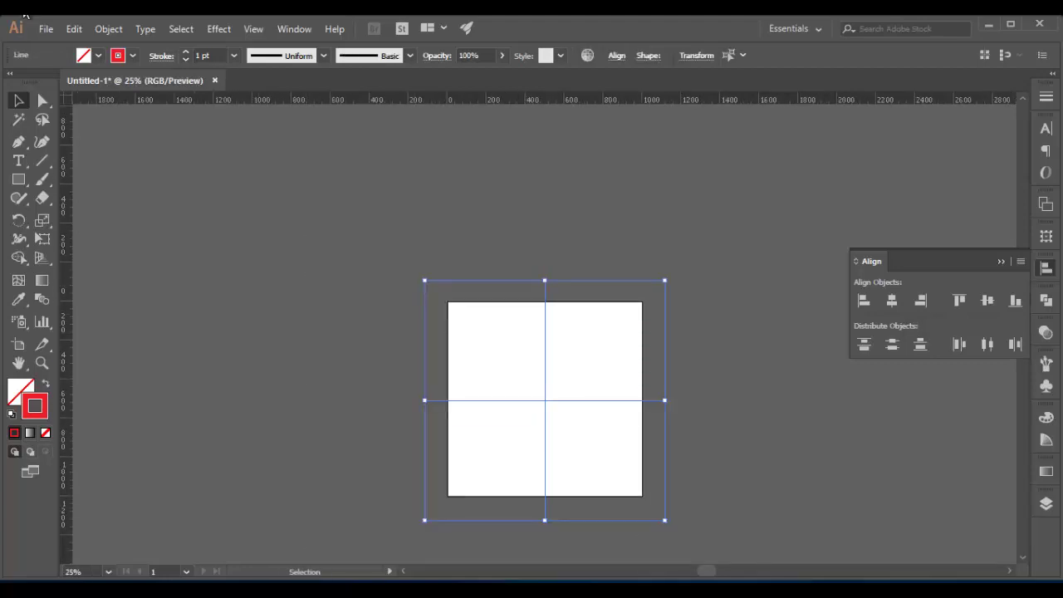
pyautogui.hotkey('shift', 'F7')
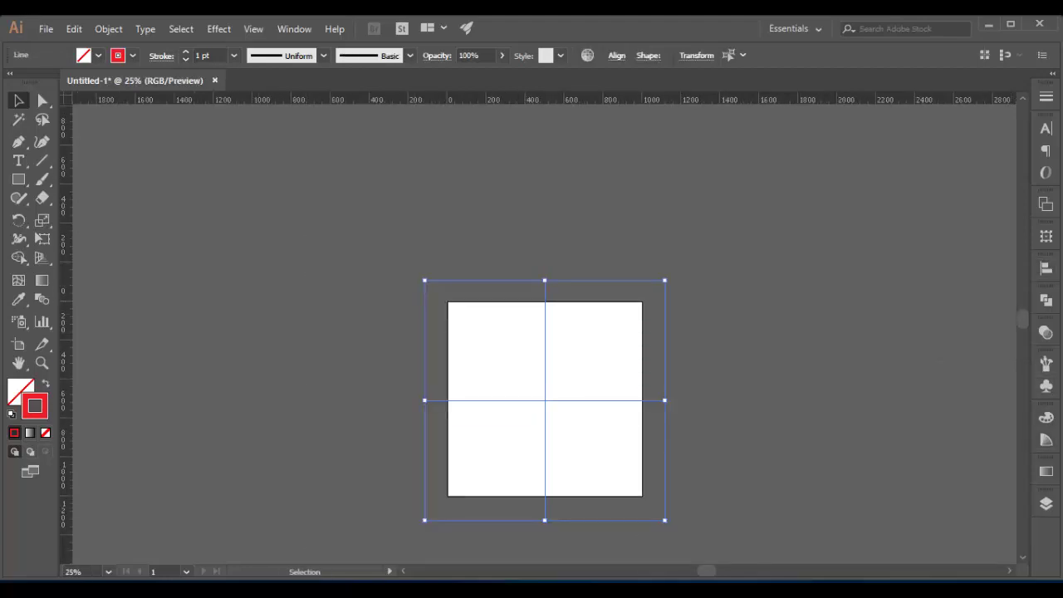
pyautogui.press('F7')
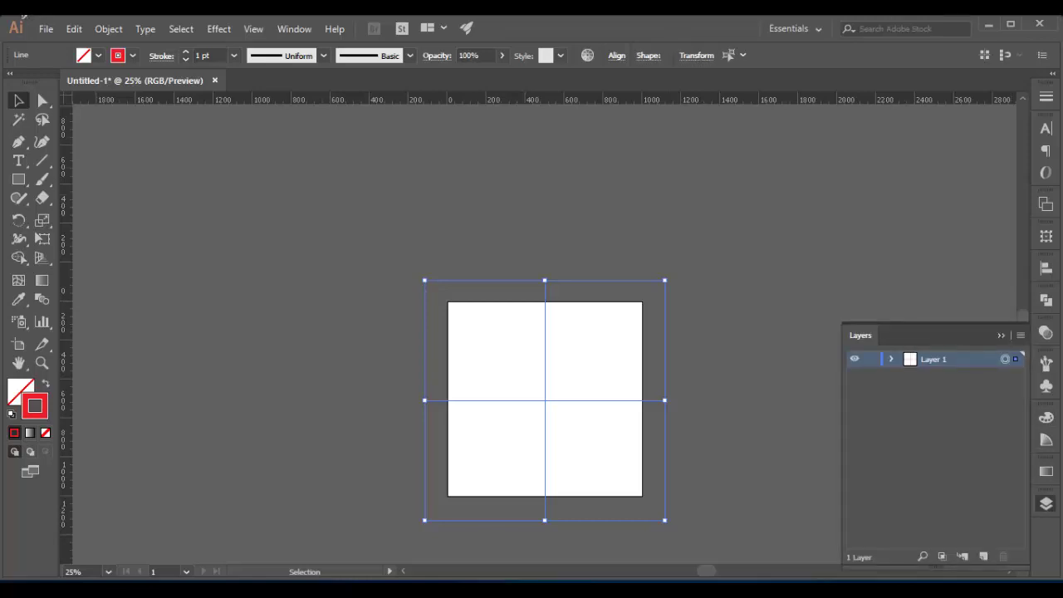
# Start a Transform effect with 1 copy at 10° rotation and preview on.
pyautogui.press('Down')
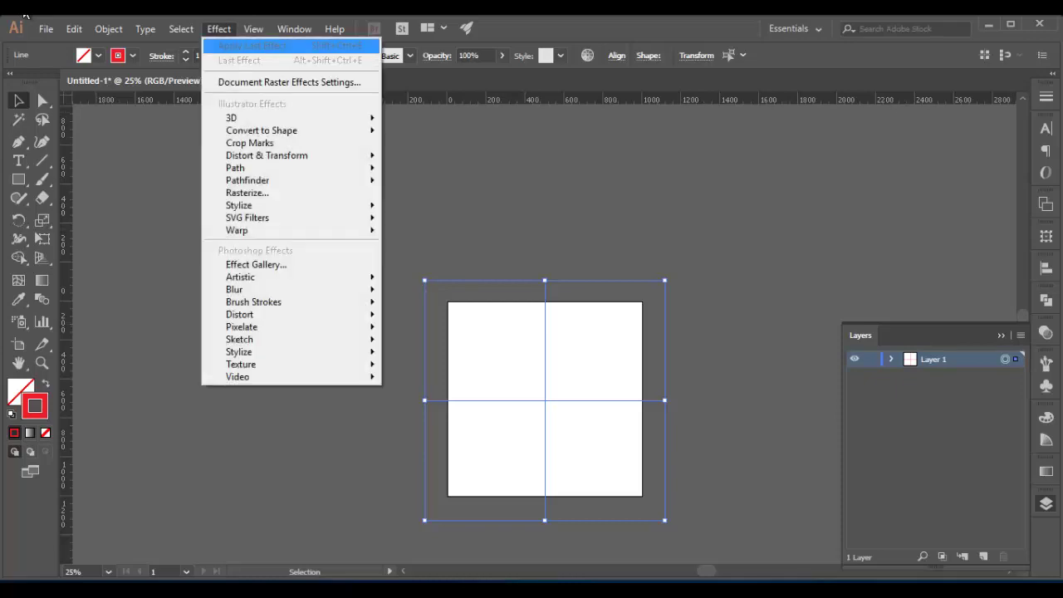
pyautogui.press('Down')
pyautogui.press('Down')
pyautogui.press('Down')
pyautogui.press('Right')
pyautogui.press('Down')
pyautogui.press('Down')
pyautogui.press('Down')
pyautogui.press('Down')
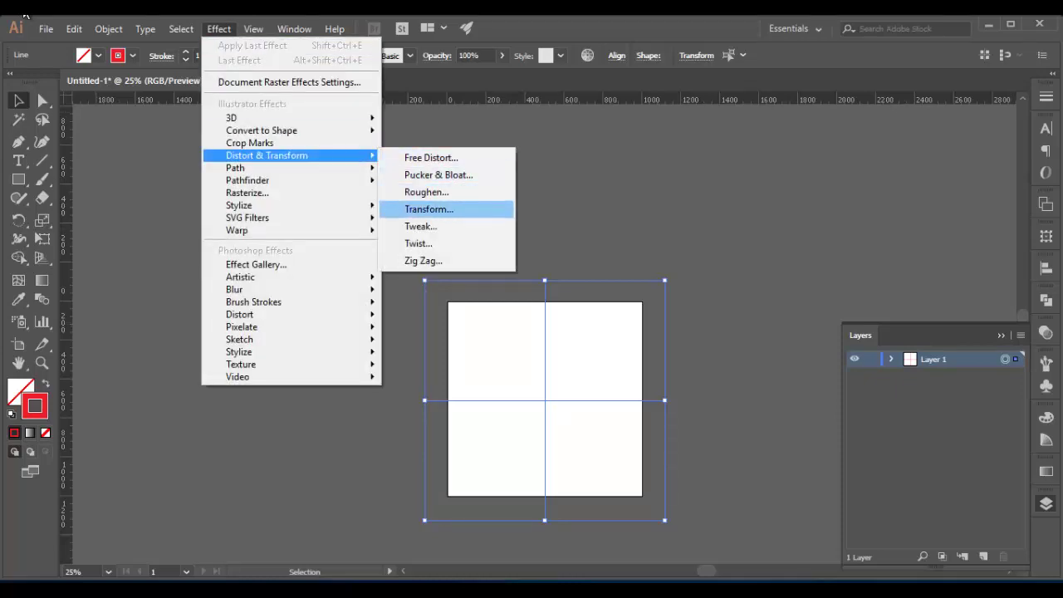
pyautogui.press('Return')
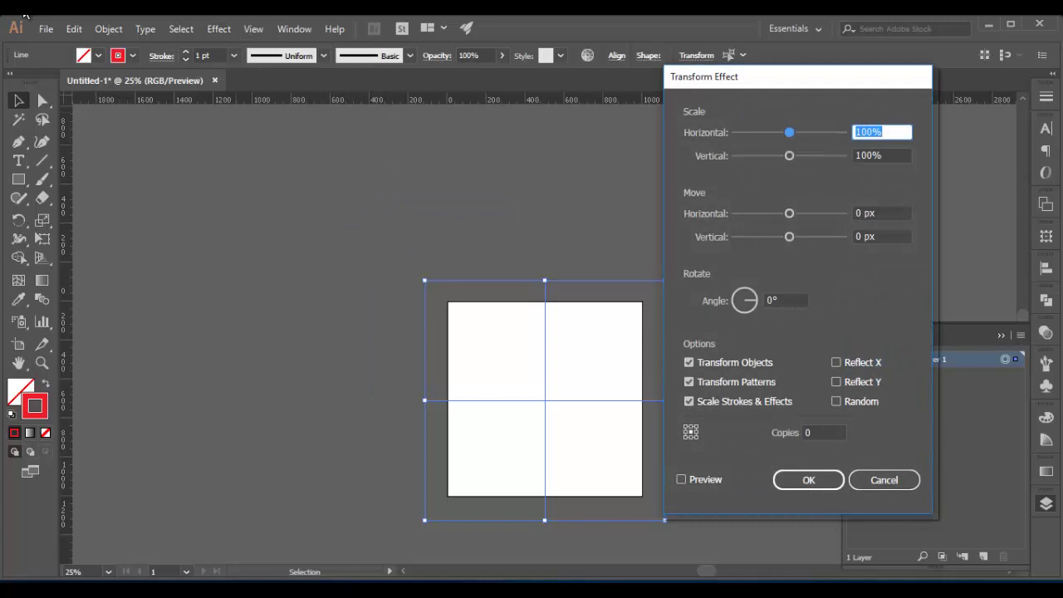
pyautogui.hotkey('shift', 'Tab')
pyautogui.write('1')
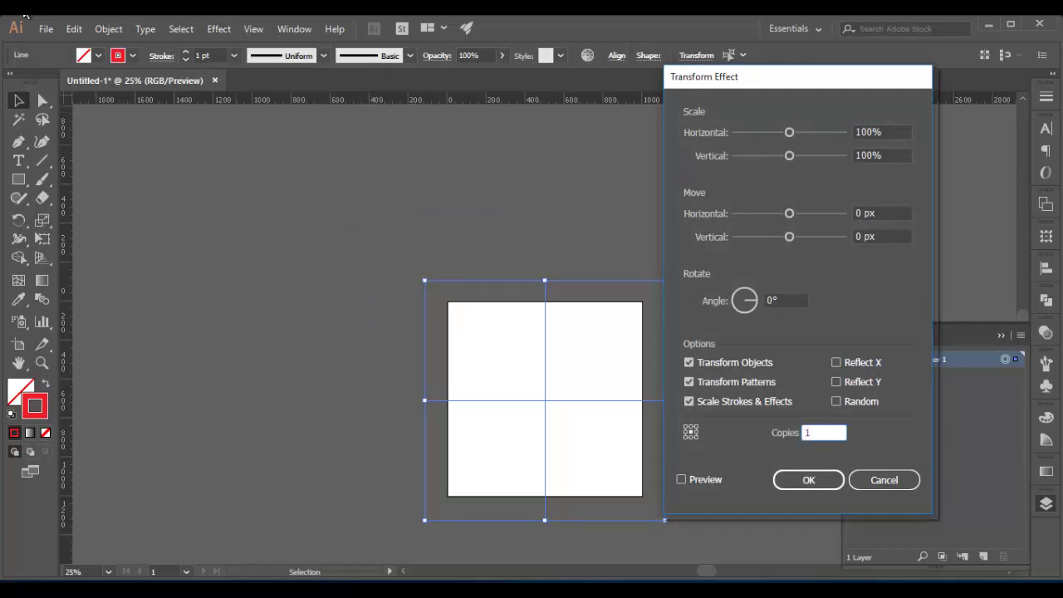
pyautogui.hotkey('shift', 'Tab')
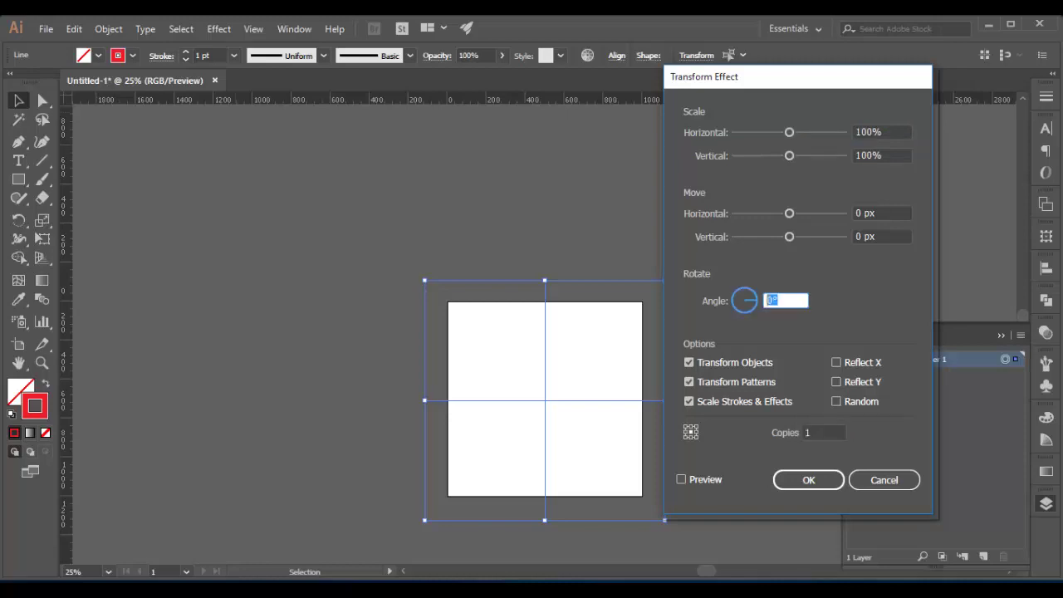
pyautogui.write('10')
pyautogui.press('Tab')
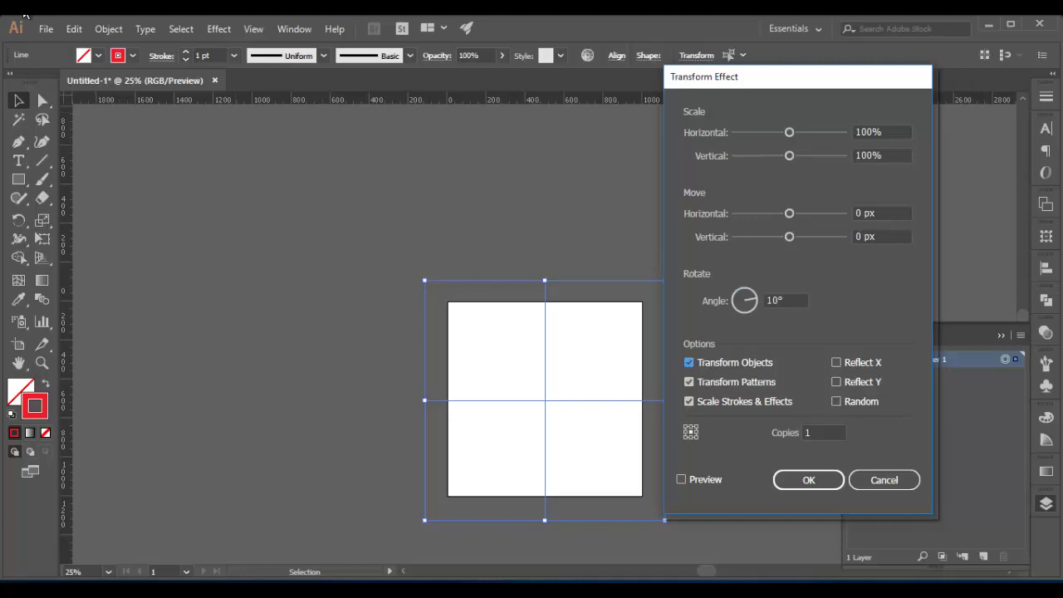
pyautogui.hotkey('alt', 'p')
# Change the rotation angle to 15° and try 3 and 5 copies in the preview.
pyautogui.press('Tab')
pyautogui.press('Tab')
pyautogui.press('Tab')
pyautogui.press('Tab')
pyautogui.write('15')
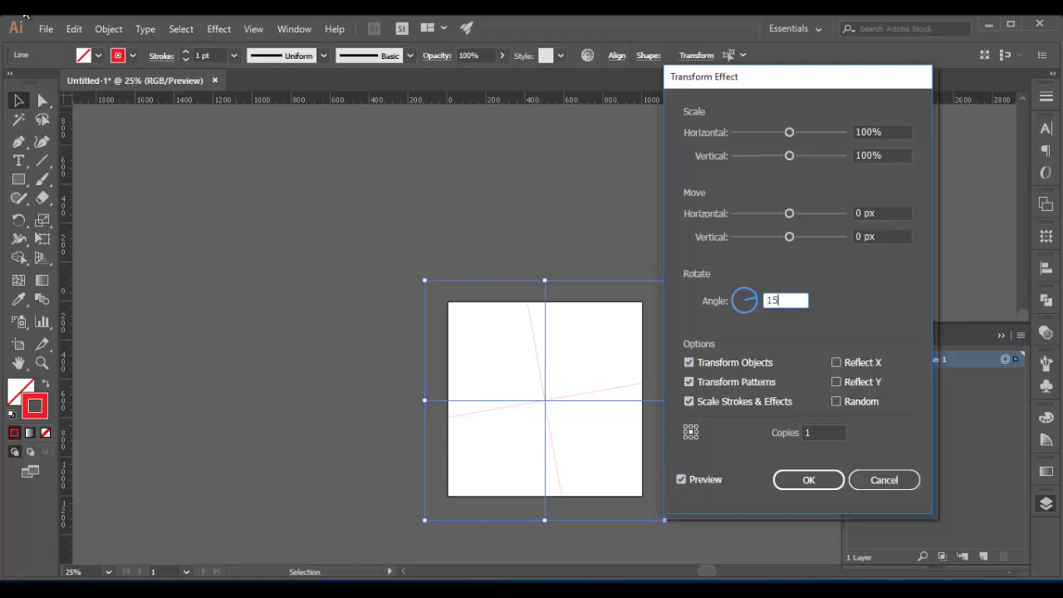
pyautogui.press('Tab')
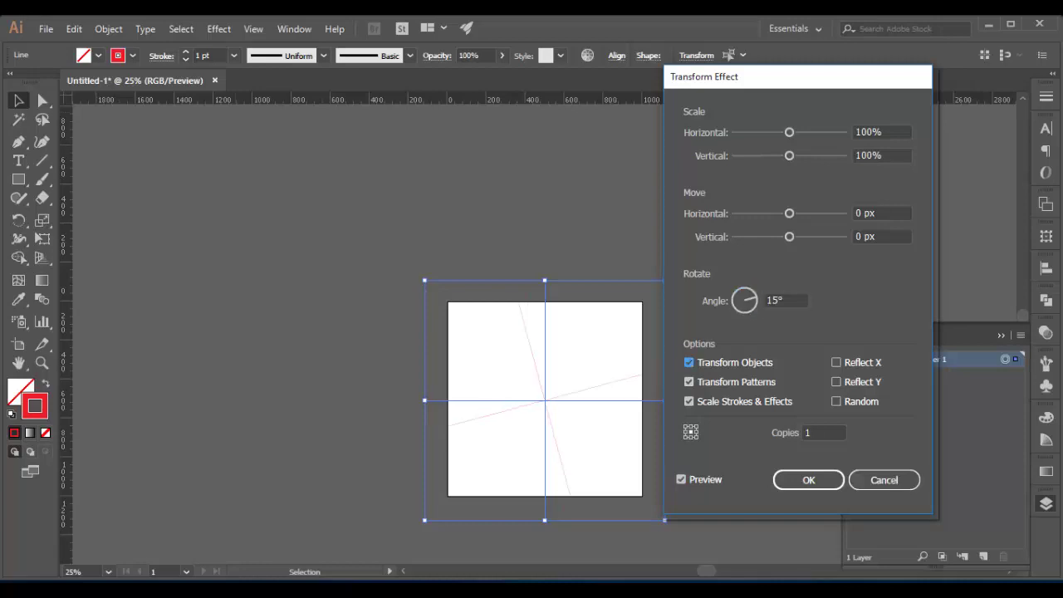
pyautogui.press('Tab')
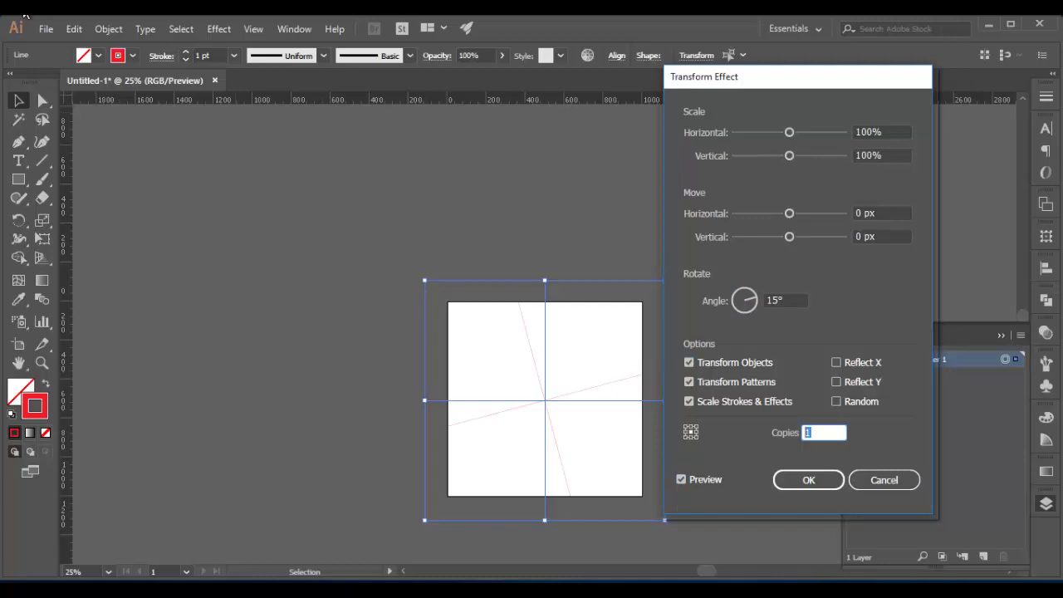
pyautogui.write('3')
pyautogui.press('Tab')
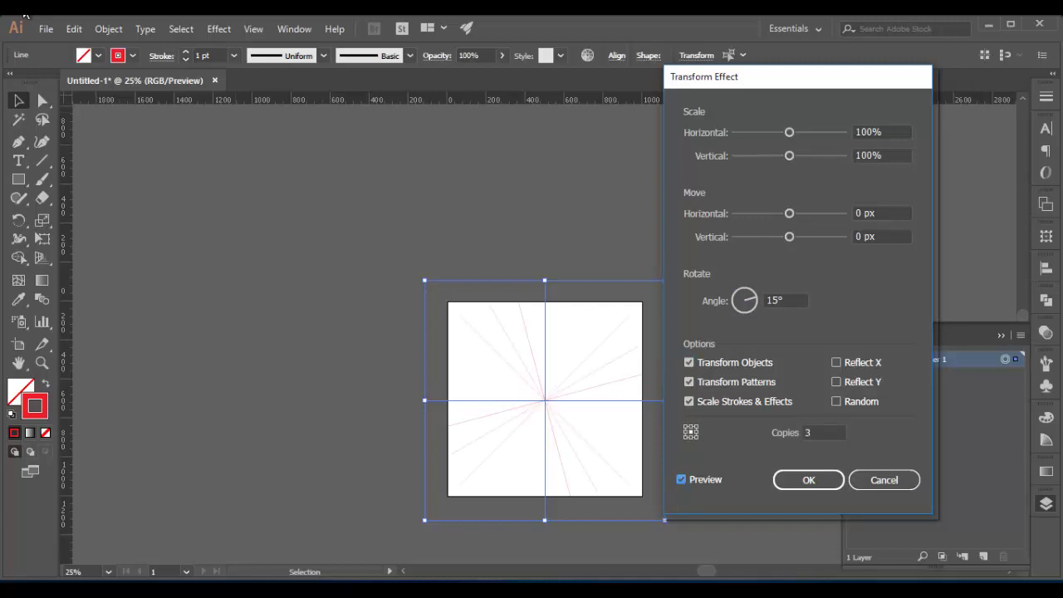
pyautogui.hotkey('shift', 'Tab')
pyautogui.write('5')
pyautogui.press('Tab')
pyautogui.press('Return')
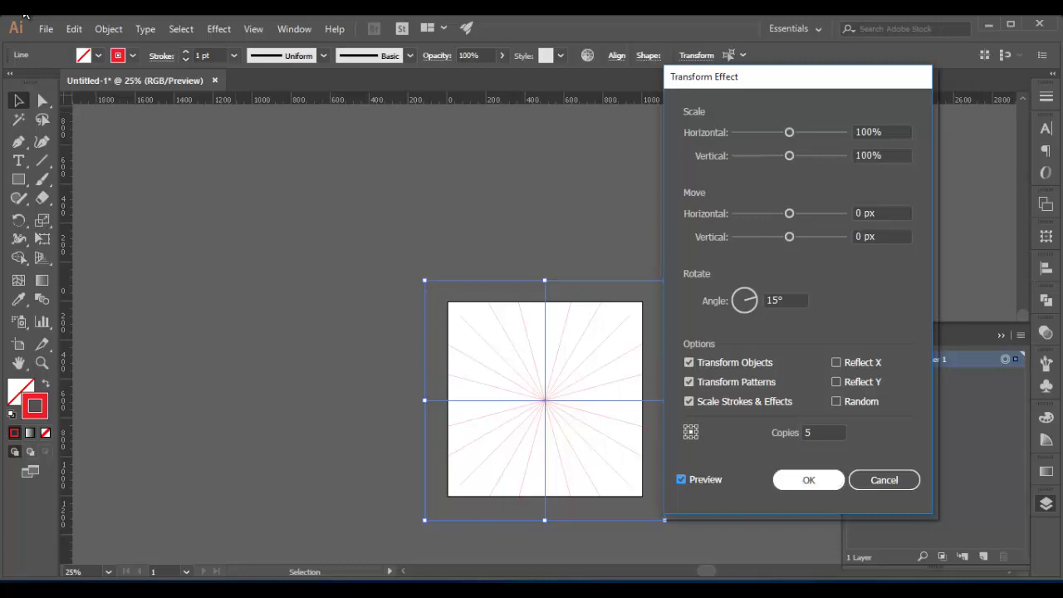
# Apply the 15° Transform effect with 5 copies.
pyautogui.hotkey('shift', 'Tab')
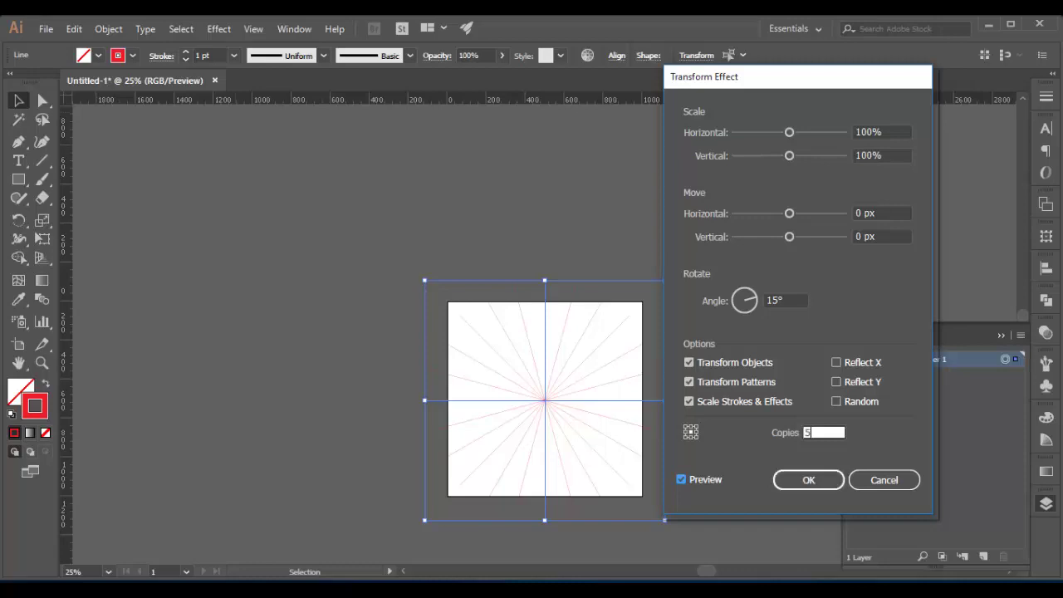
pyautogui.write('4')
pyautogui.press('Tab')
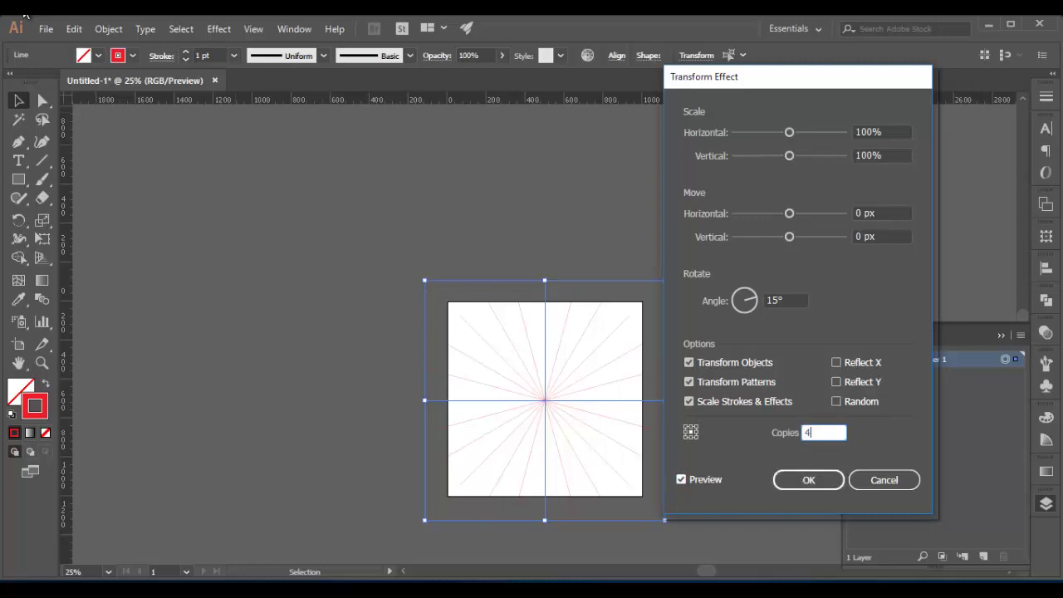
pyautogui.hotkey('shift', 'Tab')
pyautogui.write('5')
pyautogui.press('Return')
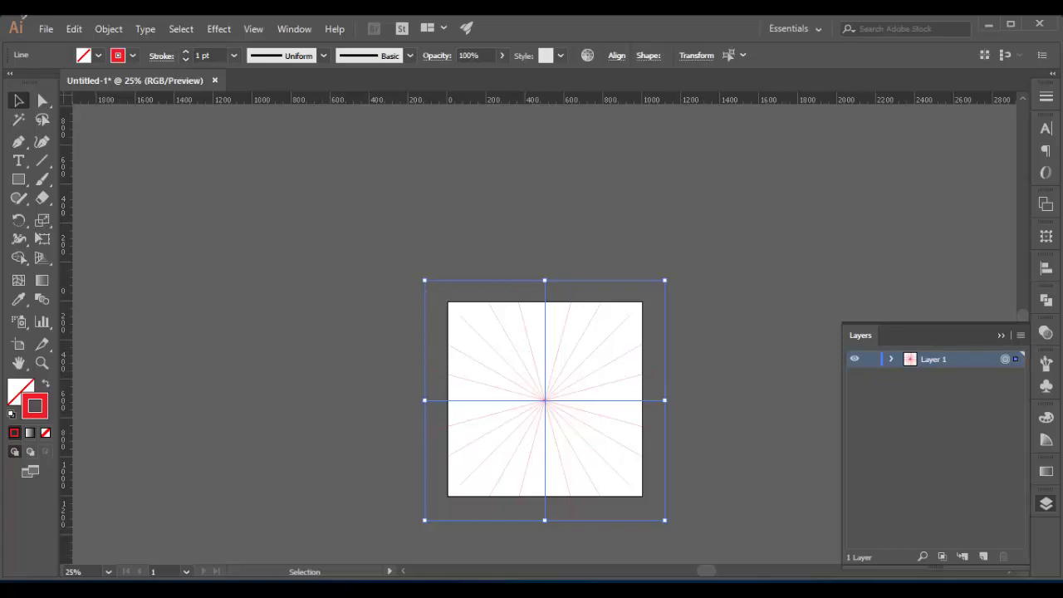
# Scale the radial guides up well past the artboard edges and lock Layer 1.
pyautogui.press('shift')
pyautogui.moveTo(664, 521); pyautogui.dragTo(681, 538)
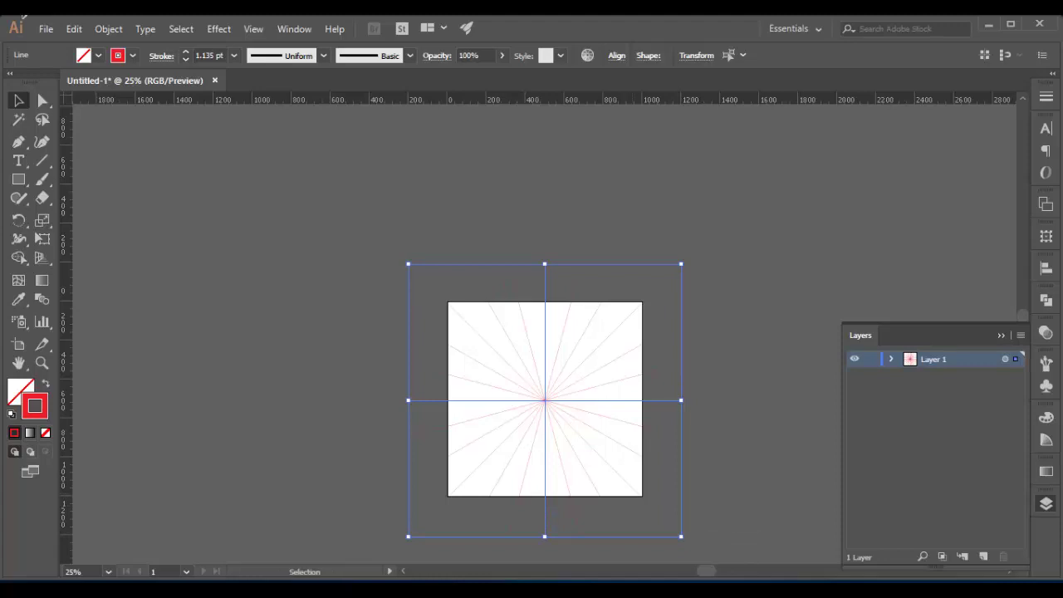
pyautogui.hotkey('ctrl', 'shift', 'b')
pyautogui.hotkey('ctrl', '=')
pyautogui.hotkey('ctrl', '=')
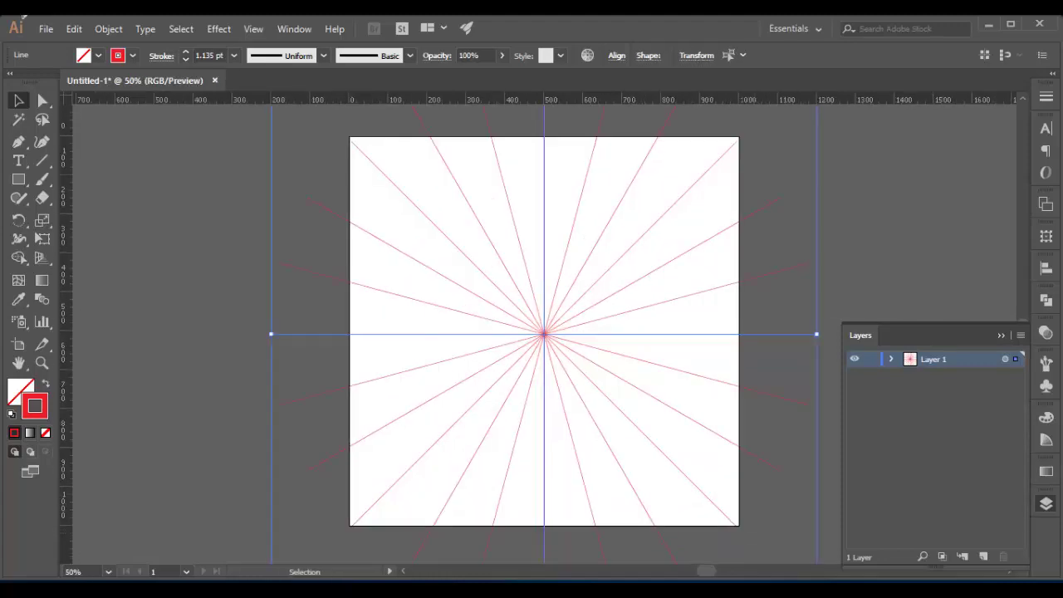
pyautogui.hotkey('ctrl', '-')
pyautogui.hotkey('ctrl', 'shift', 'b')
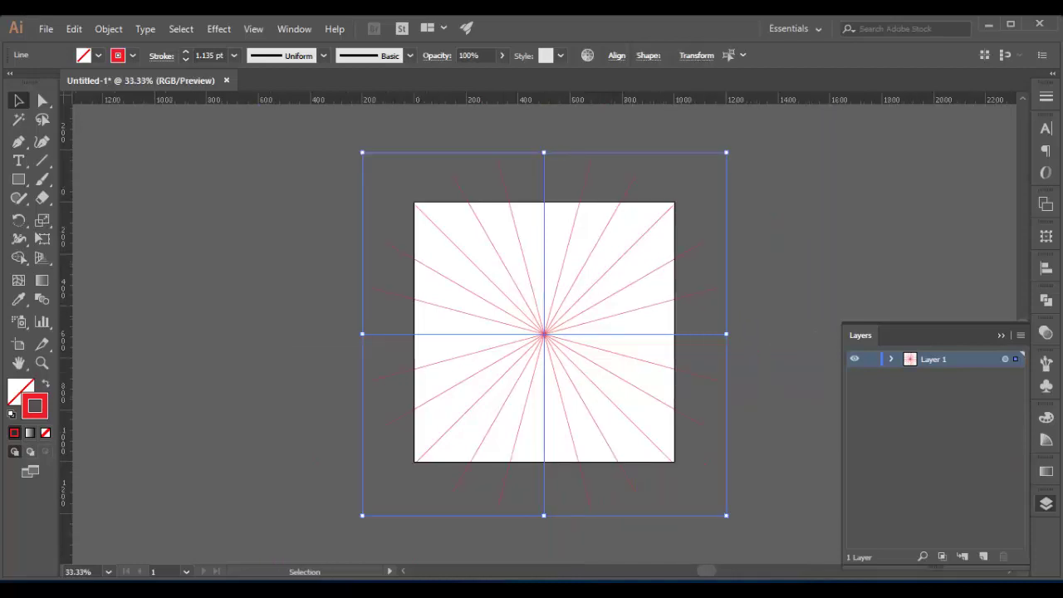
pyautogui.moveTo(726, 515); pyautogui.dragTo(736, 525)
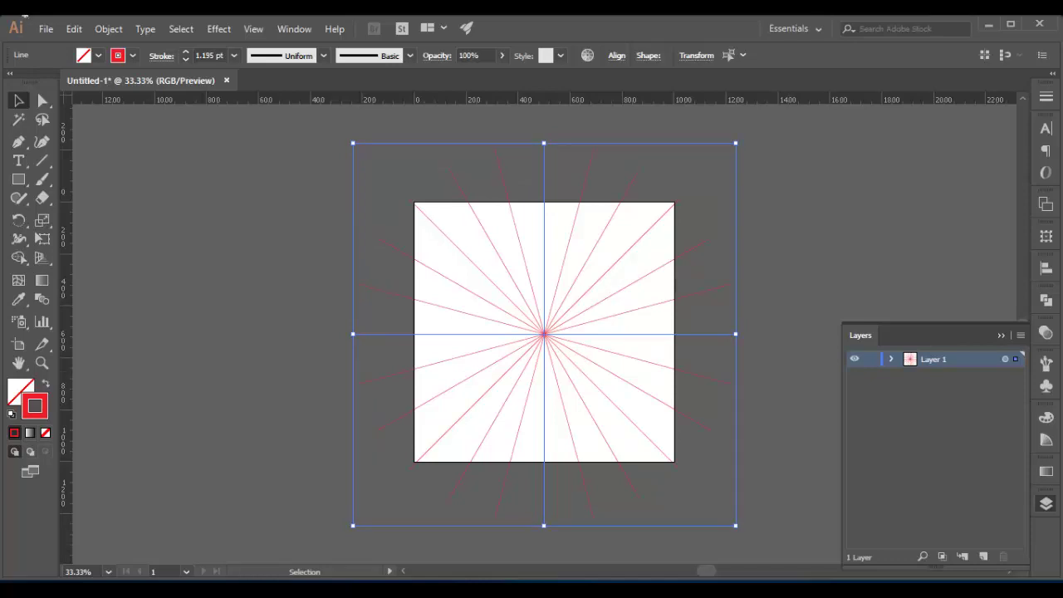
pyautogui.click(871, 359)
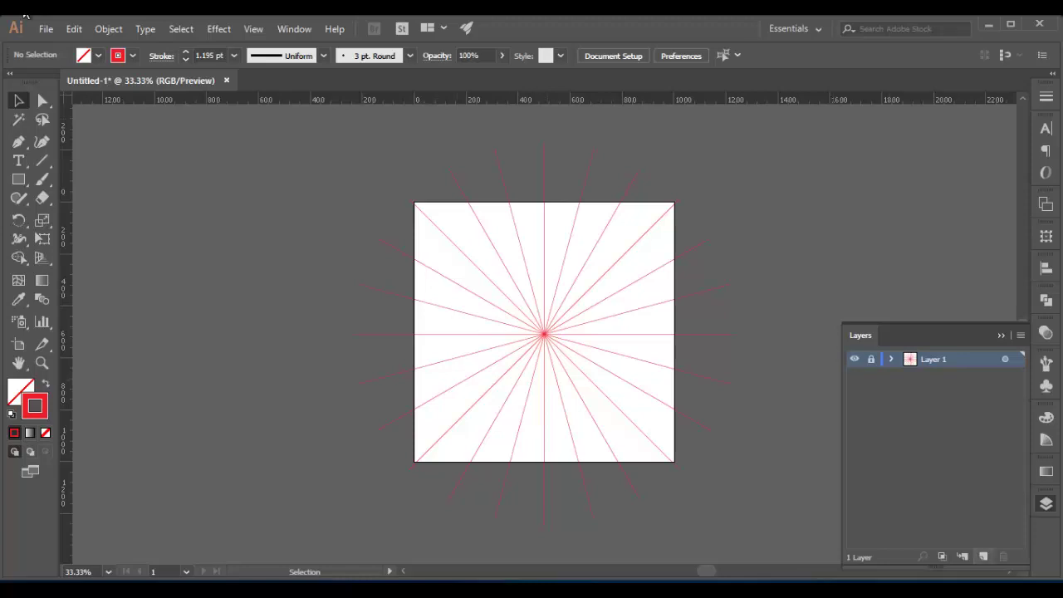
# Add a new layer above the guides and rename it 'mandala'.
pyautogui.click(982, 556)
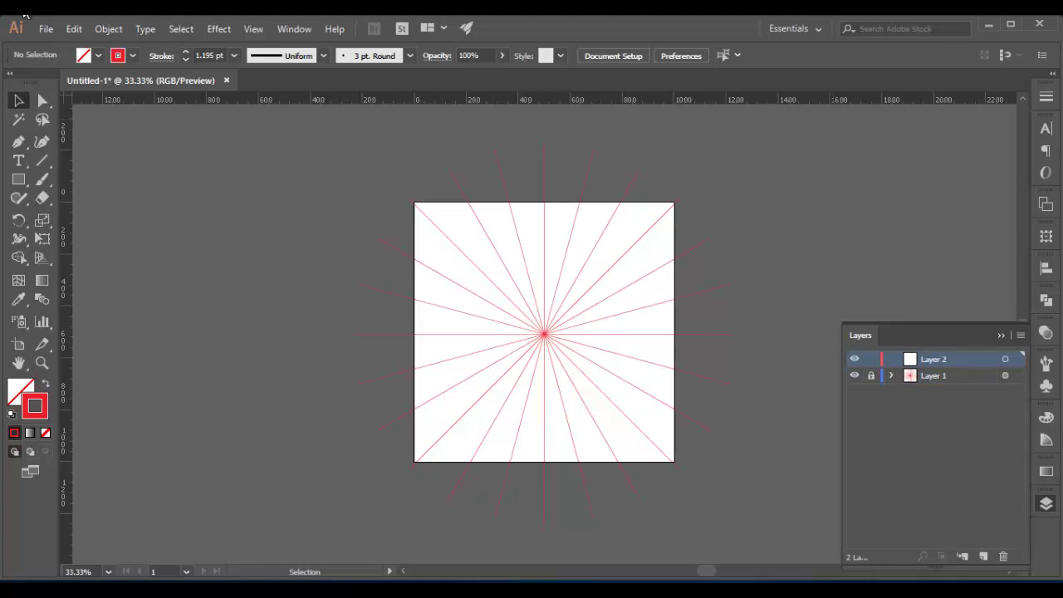
pyautogui.doubleClick(931, 359)
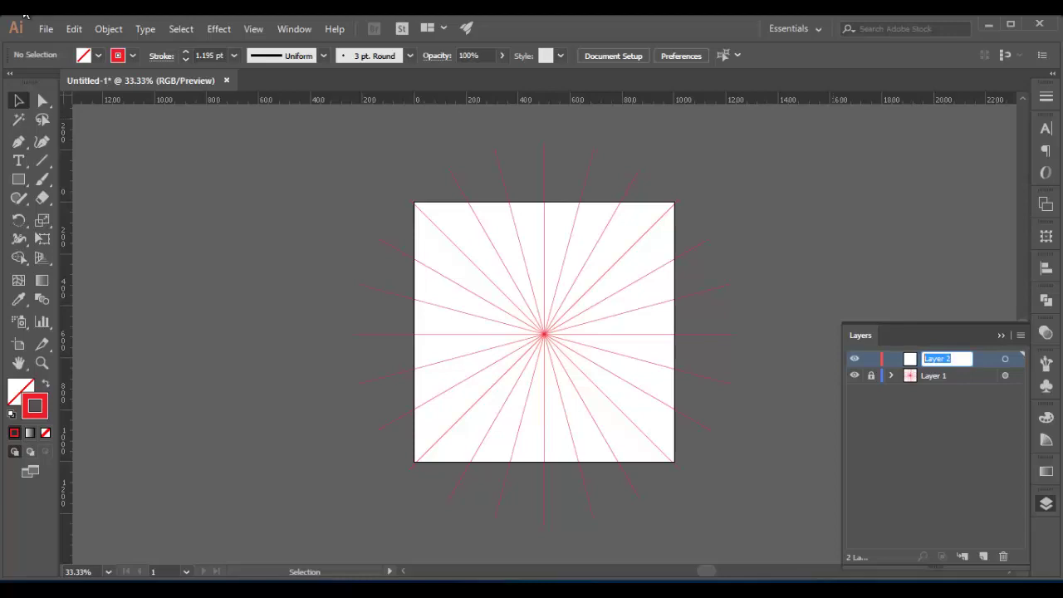
pyautogui.write('manda')
pyautogui.write('la')
pyautogui.press('Return')
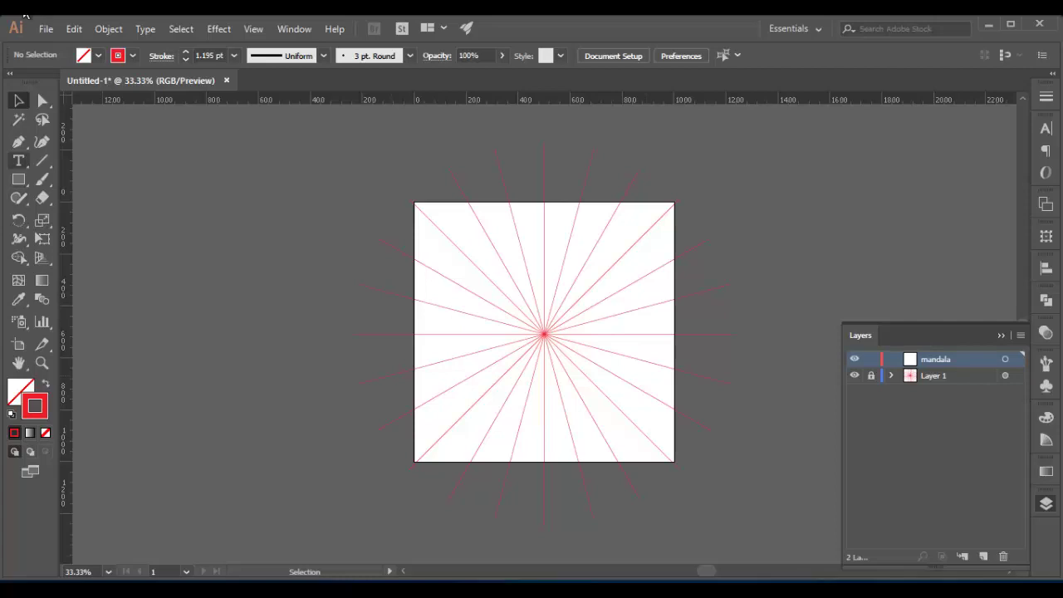
# Draw a black vertical line through the guides' centre, extending past both artboard edges.
pyautogui.press('\\')
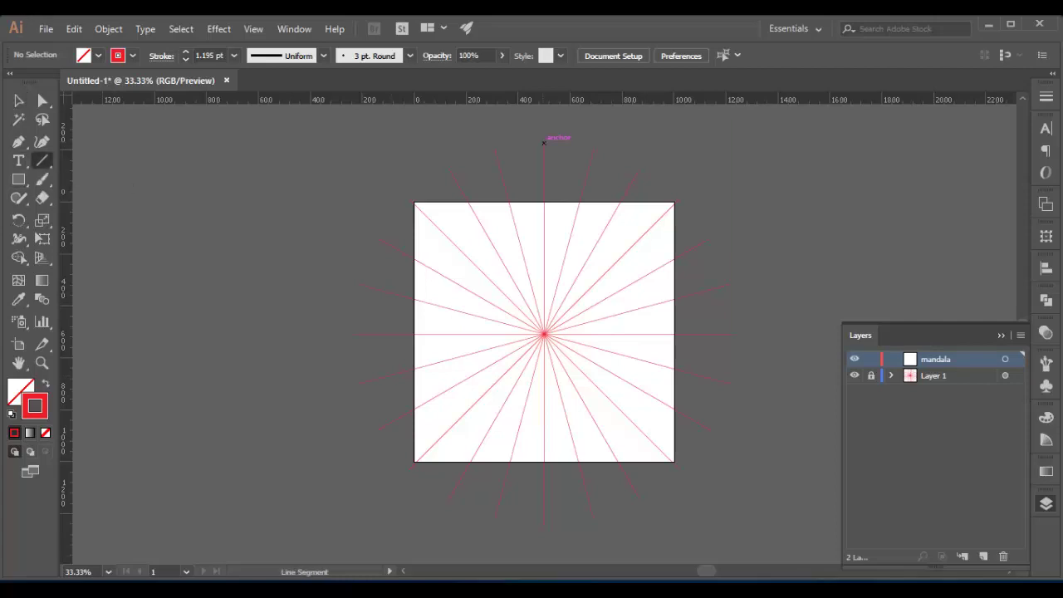
pyautogui.moveTo(544, 143); pyautogui.dragTo(544, 516)
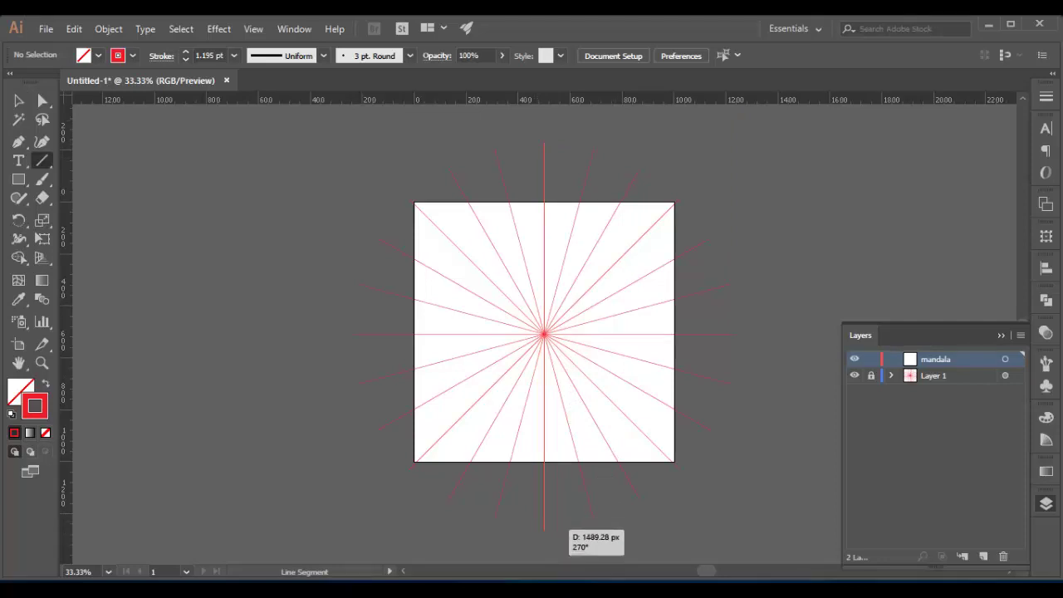
pyautogui.moveTo(544, 516); pyautogui.dragTo(539, 525)
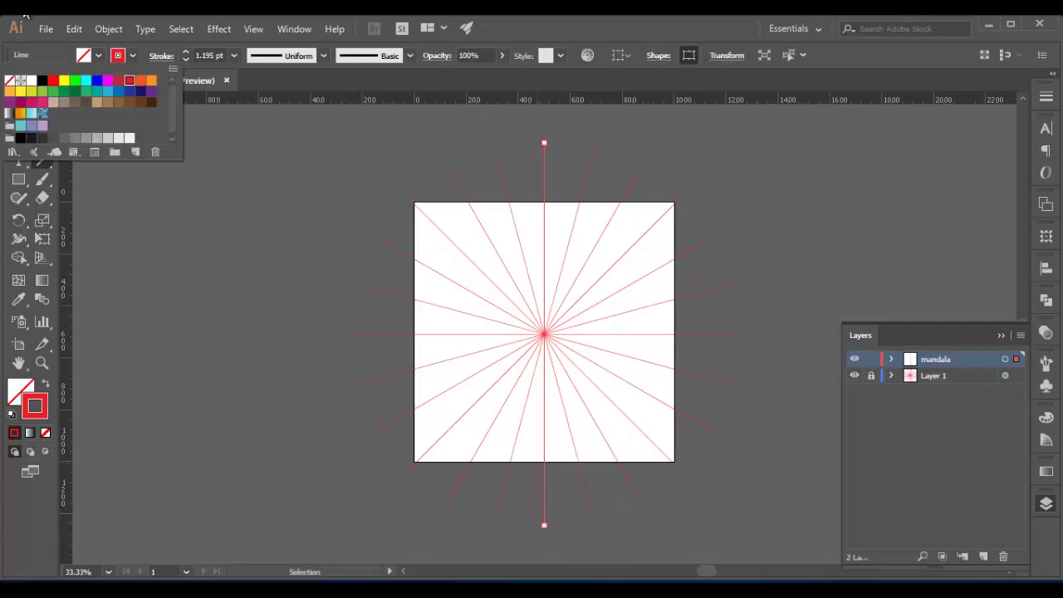
pyautogui.click(41, 79)
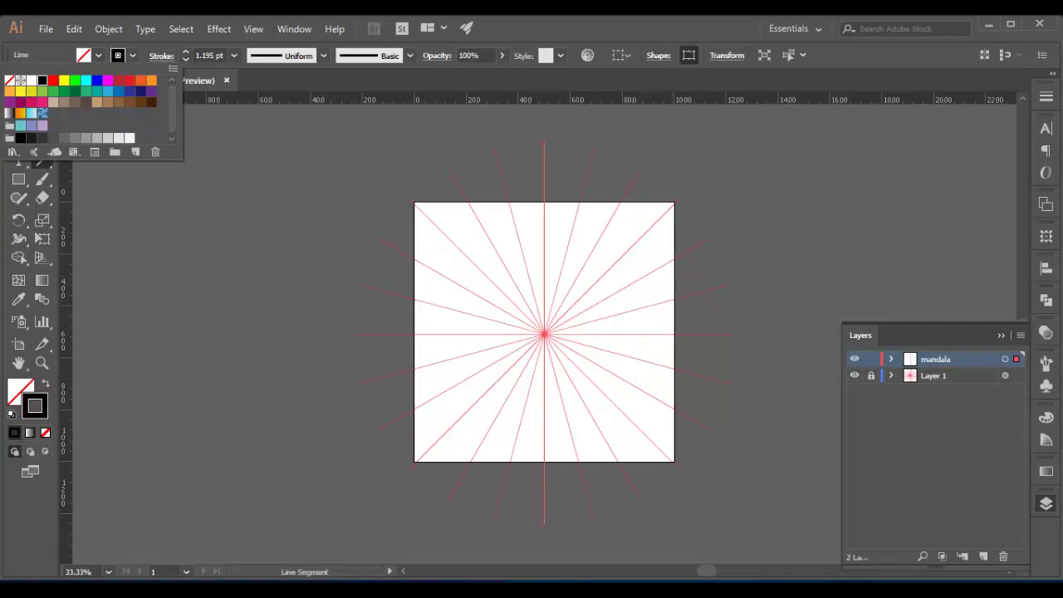
pyautogui.press('Escape')
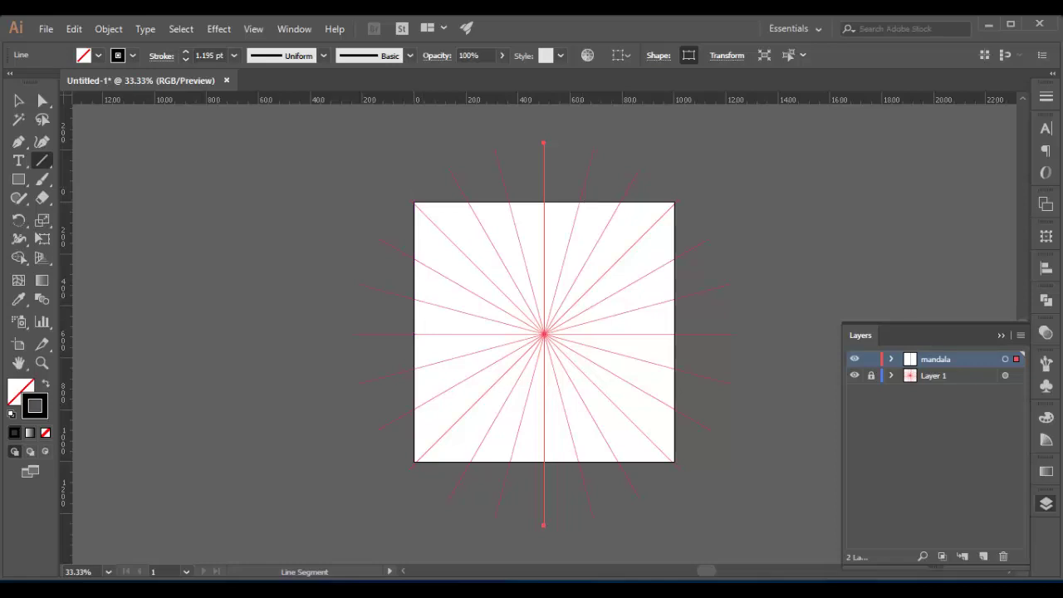
pyautogui.press('ctrl')
pyautogui.hotkey('shift', 'F7')
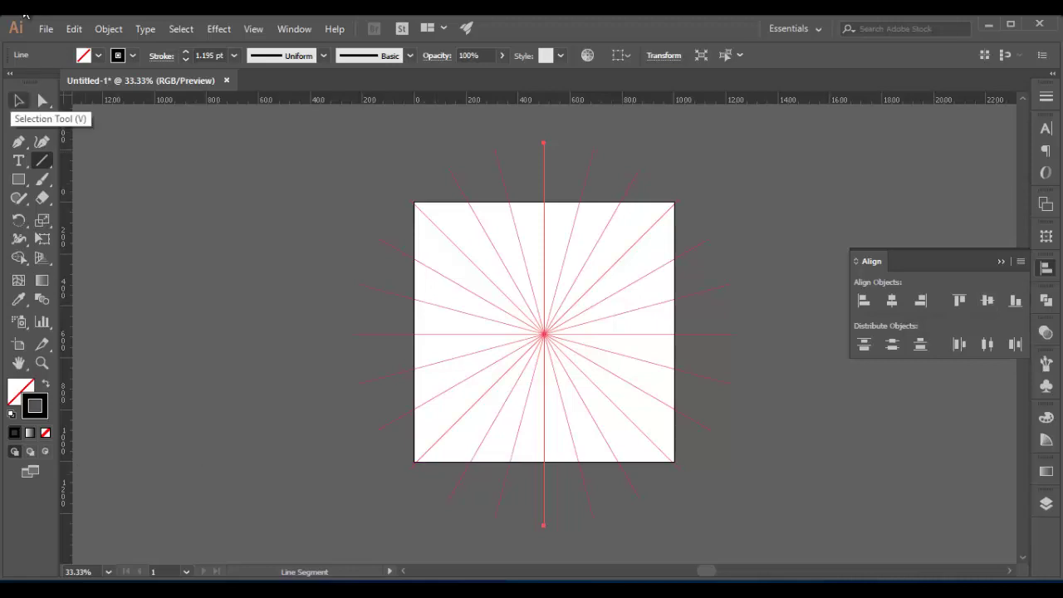
# Copy the vertical black line and paste a copy in place.
pyautogui.click(18, 101)
pyautogui.click(74, 28)
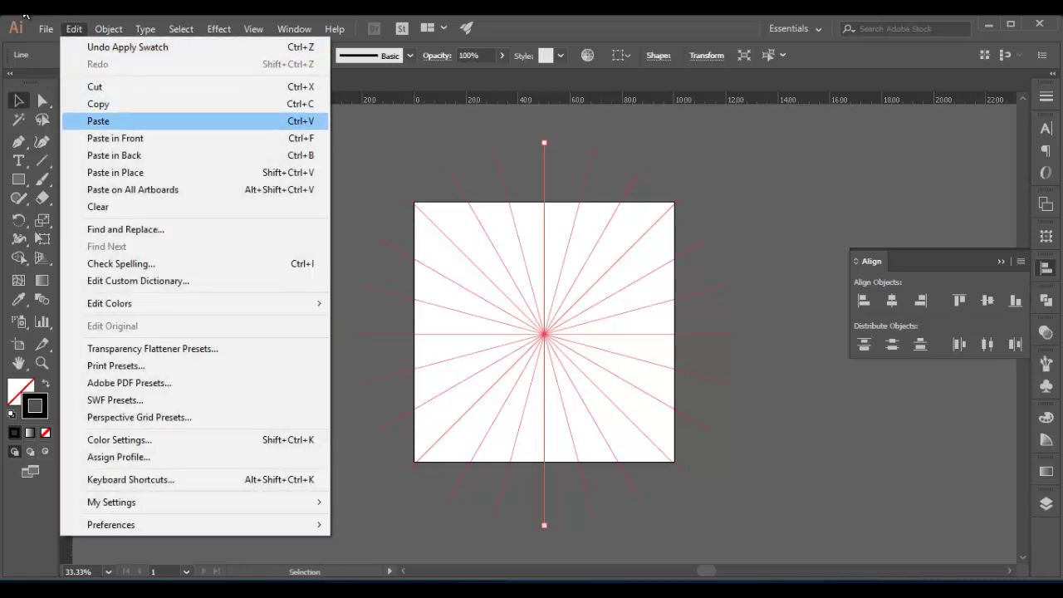
pyautogui.press('Up')
pyautogui.press('Return')
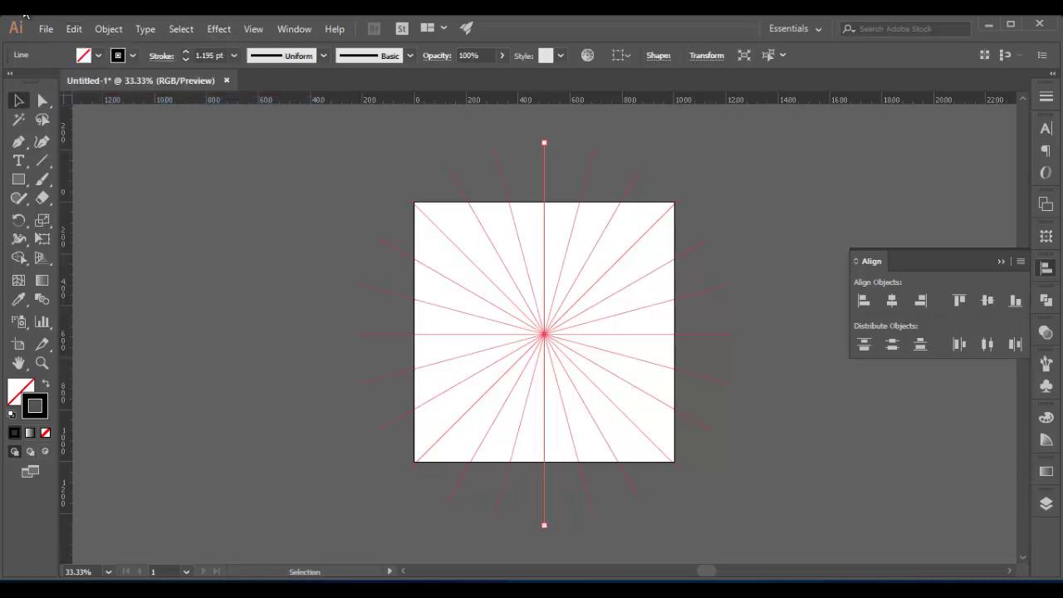
pyautogui.click(70, 30)
pyautogui.click(107, 174)
# Rotate the pasted copy to horizontal in the Transform panel, then deselect everything.
pyautogui.click(706, 55)
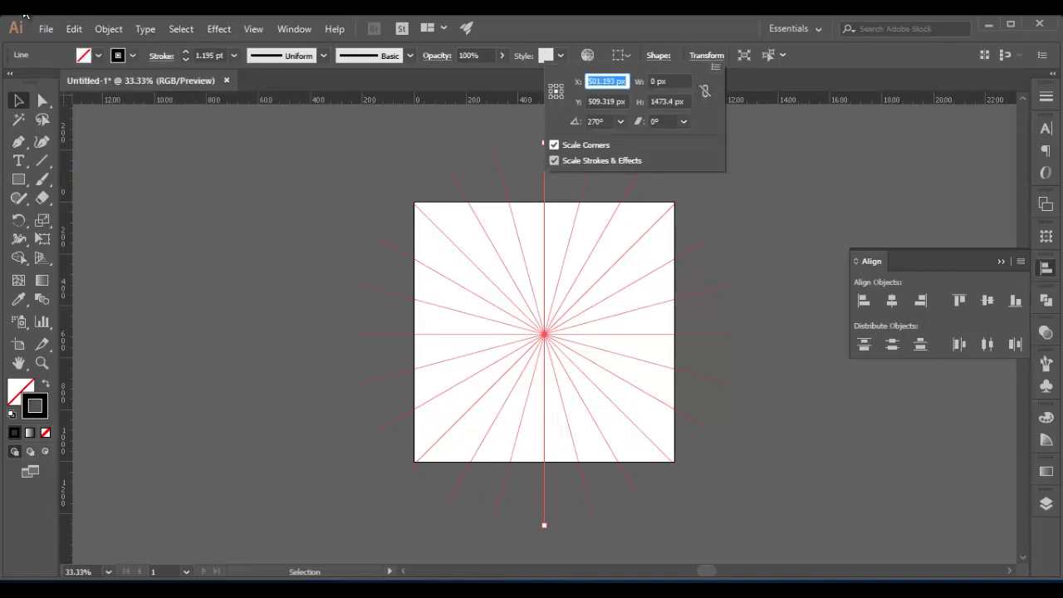
pyautogui.press('Tab')
pyautogui.press('Tab')
pyautogui.press('Tab')
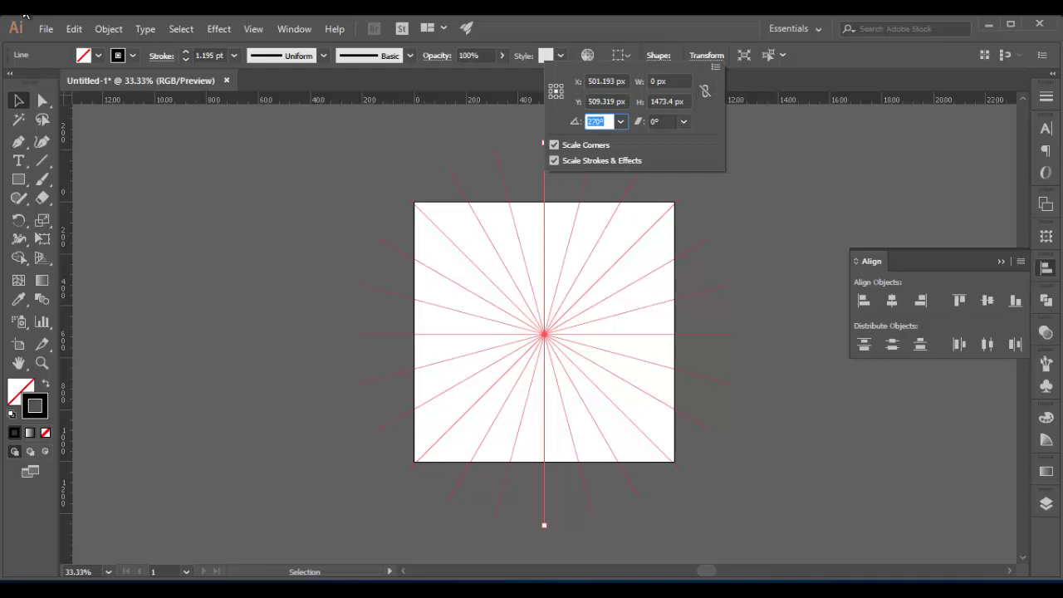
pyautogui.write('90')
pyautogui.press('Return')
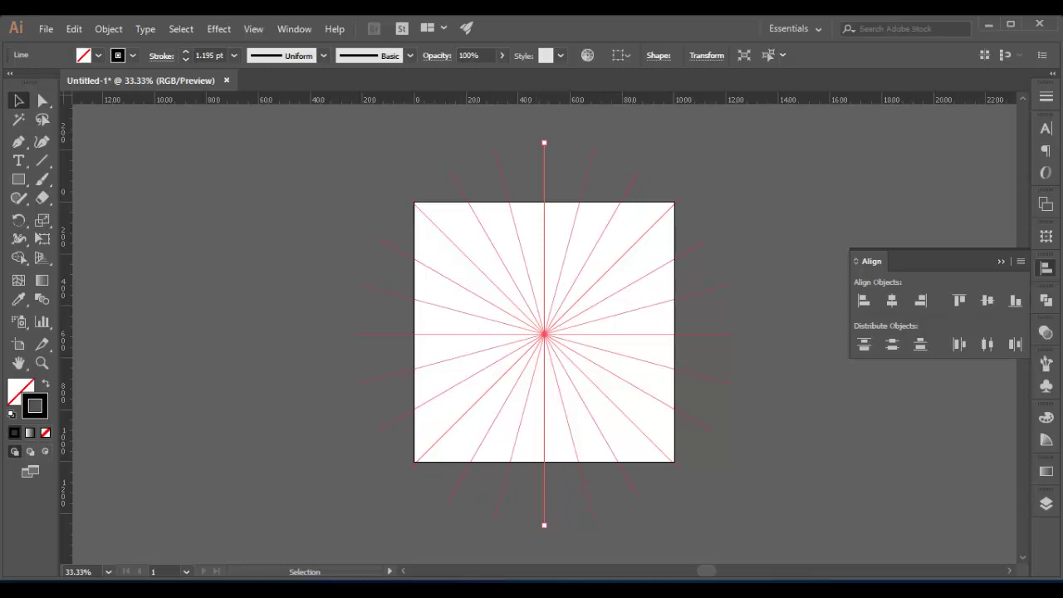
pyautogui.keyDown('shift'); pyautogui.click(544, 149); pyautogui.keyUp('shift')
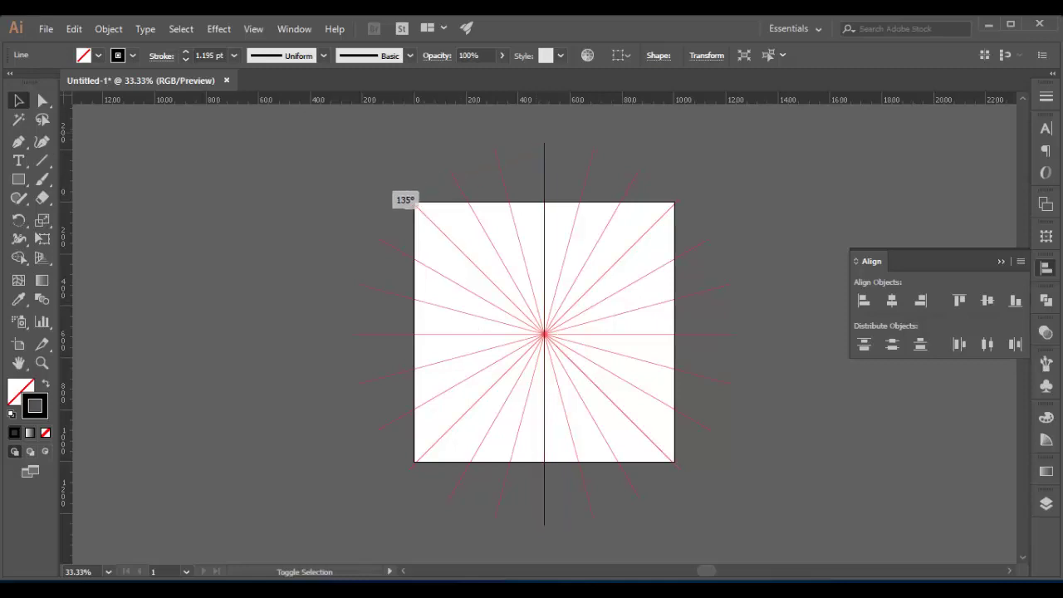
pyautogui.keyDown('shift'); pyautogui.click(365, 334); pyautogui.keyUp('shift')
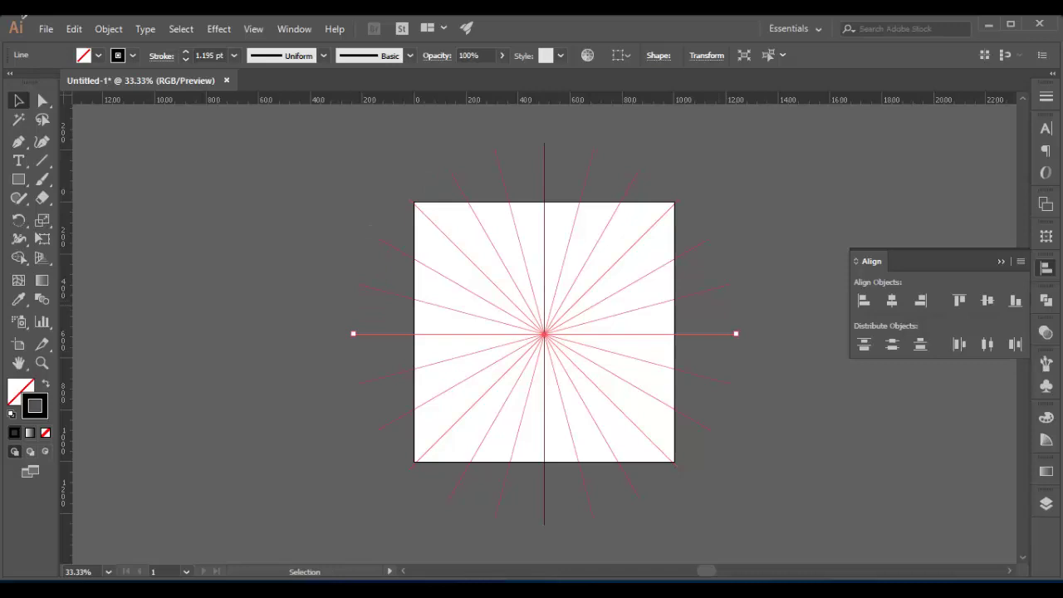
pyautogui.hotkey('ctrl', 'shift', 'a')
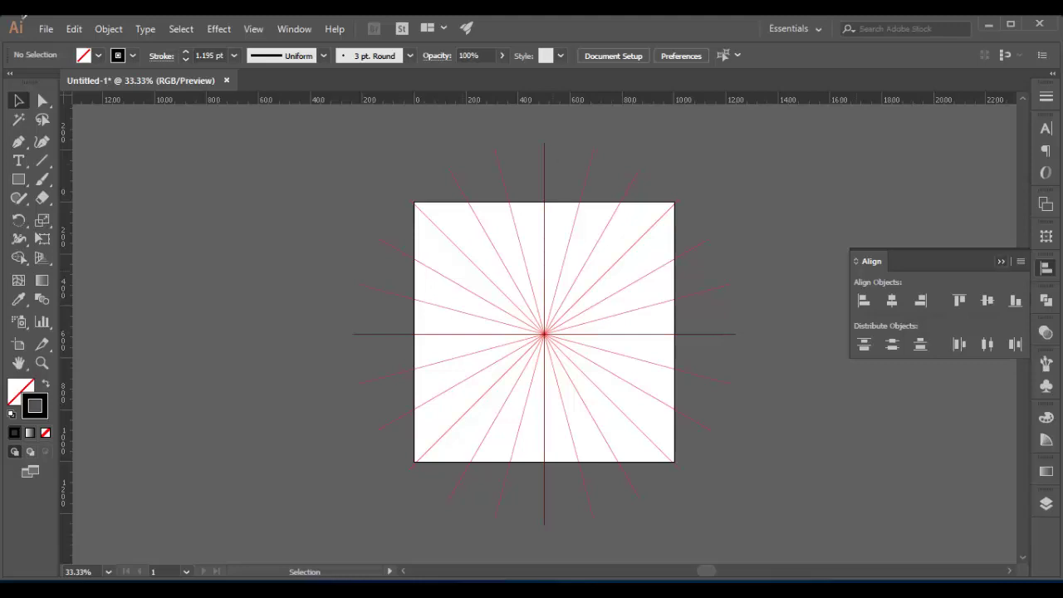
# Replace the Align panel with the Layers panel and zoom in to 50%.
pyautogui.hotkey('shift', 'F7')
pyautogui.press('F7')
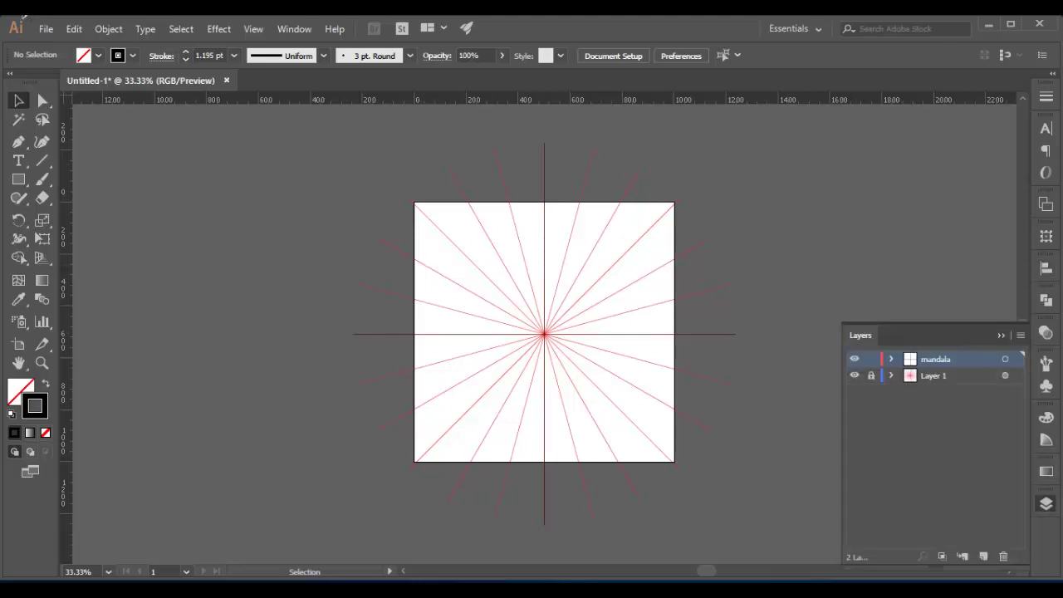
pyautogui.hotkey('ctrl', '+')
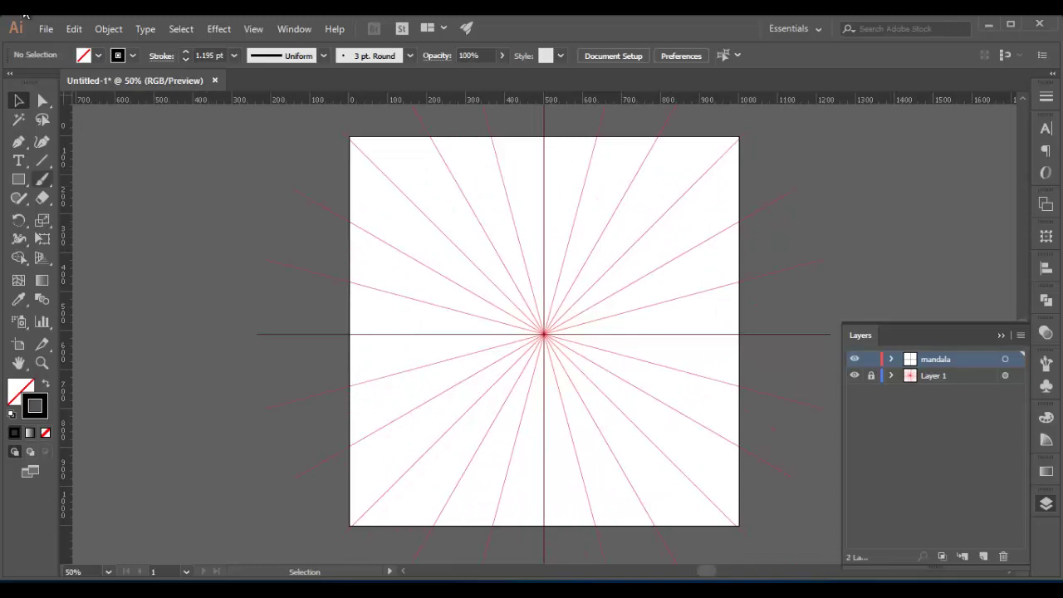
# Choose the Paintbrush and set its edit-within distance to 8 pixels.
pyautogui.press('b')
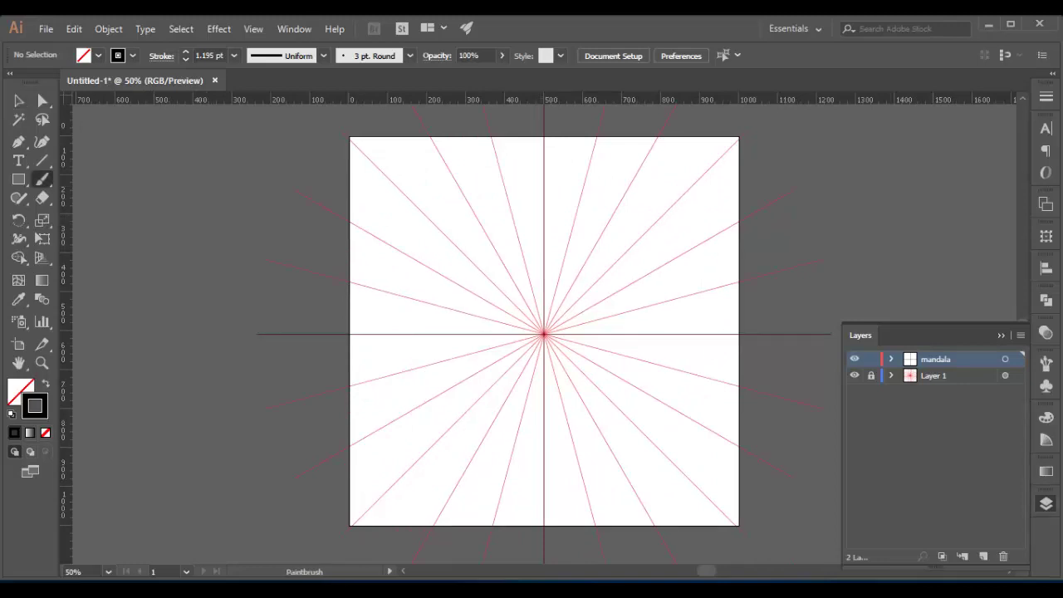
pyautogui.hotkey('ctrl', '+')
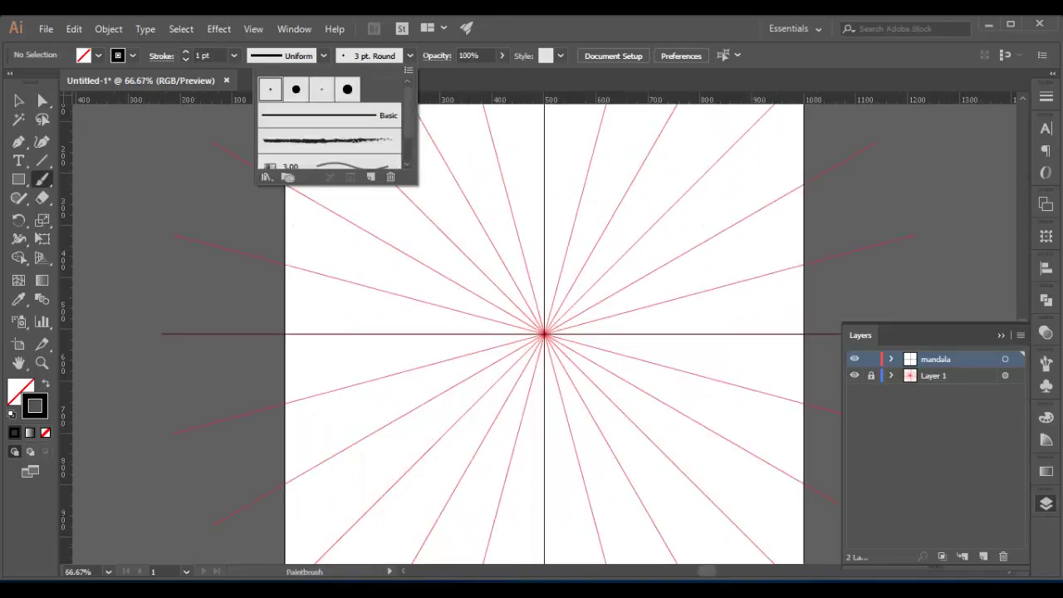
pyautogui.press('Return')
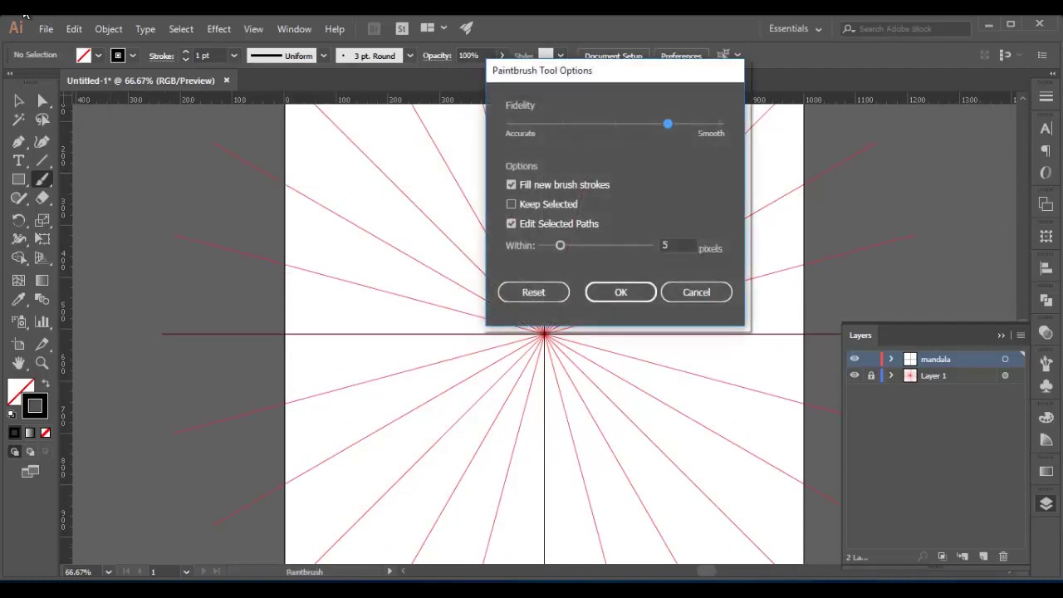
pyautogui.press('Tab')
pyautogui.write('8')
pyautogui.press('Return')
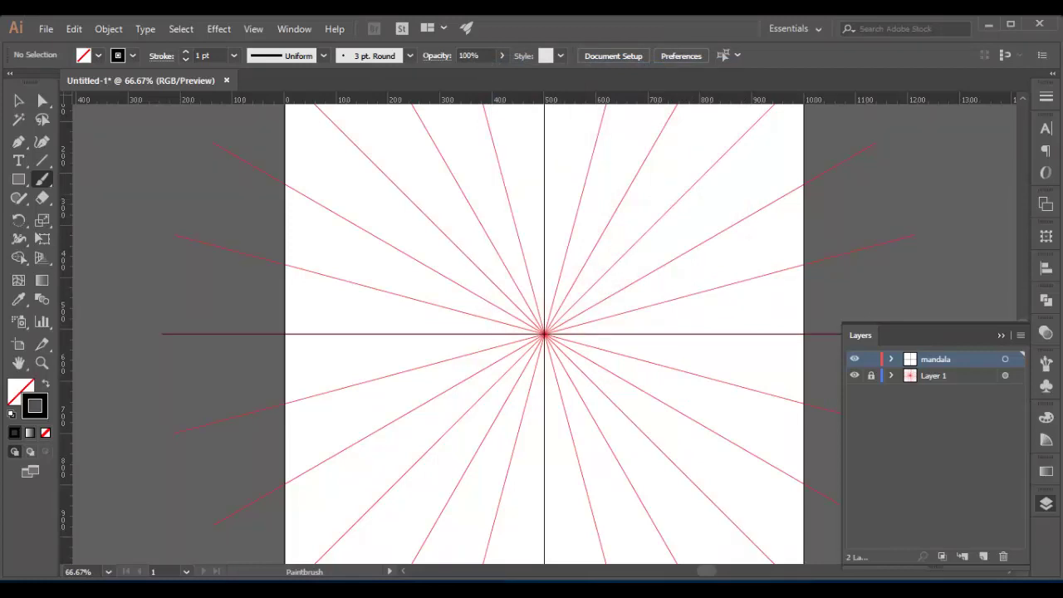
# Paint a short curved stroke right of the vertical line above centre, then select all artwork.
pyautogui.moveTo(545, 203); pyautogui.dragTo(569, 247)
pyautogui.click(19, 99)
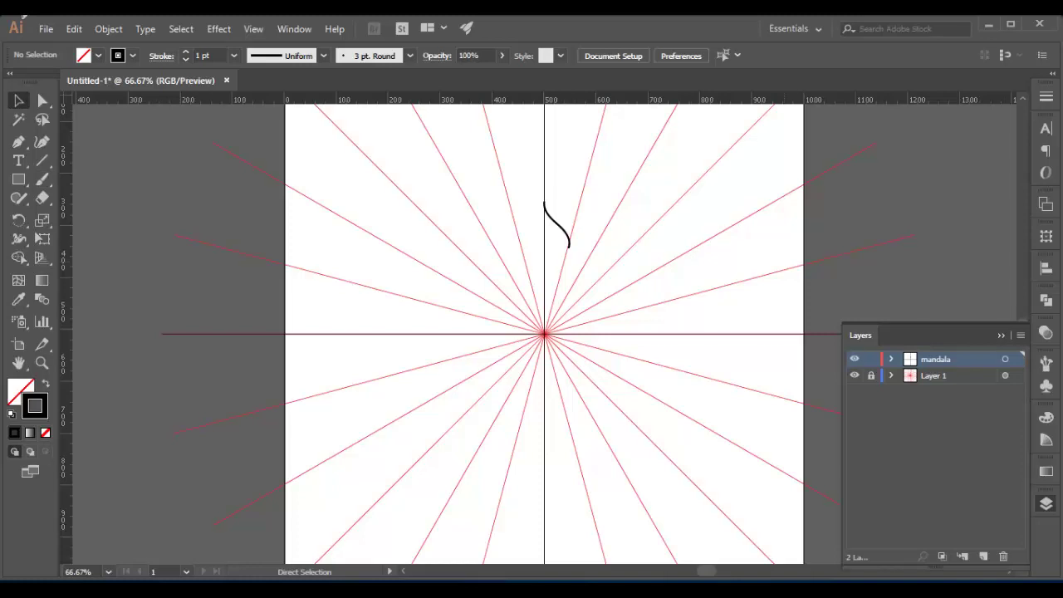
pyautogui.hotkey('ctrl', 'a')
pyautogui.hotkey('ctrl', '-')
pyautogui.hotkey('ctrl', '-')
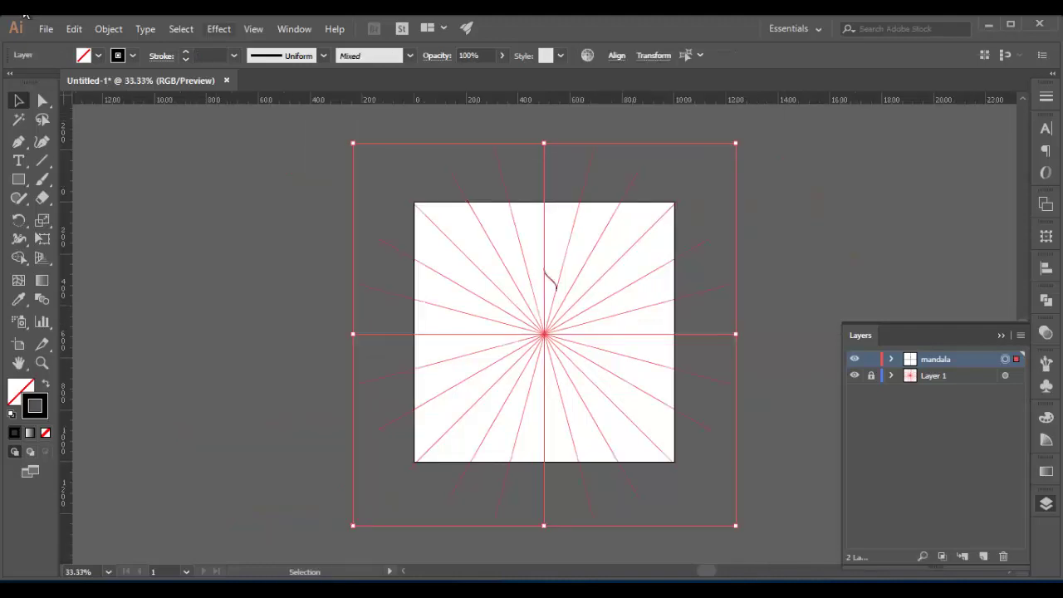
# Apply a Transform effect with Reflect X and 1 copy to the curved stroke.
pyautogui.hotkey('alt', 'c')
pyautogui.press('Down')
pyautogui.press('Down')
pyautogui.press('Down')
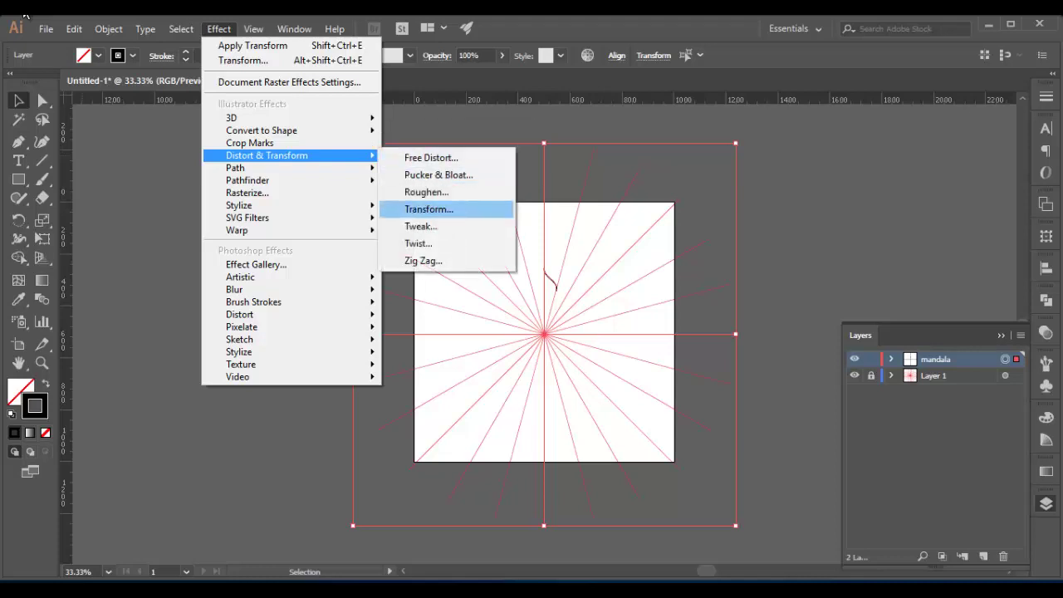
pyautogui.click(429, 209)
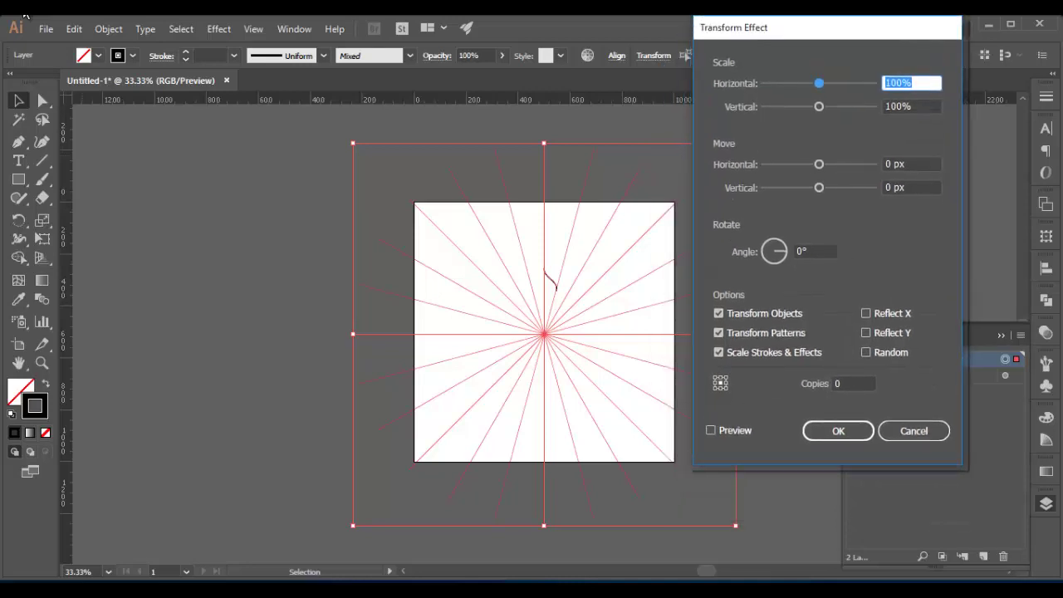
pyautogui.click(866, 313)
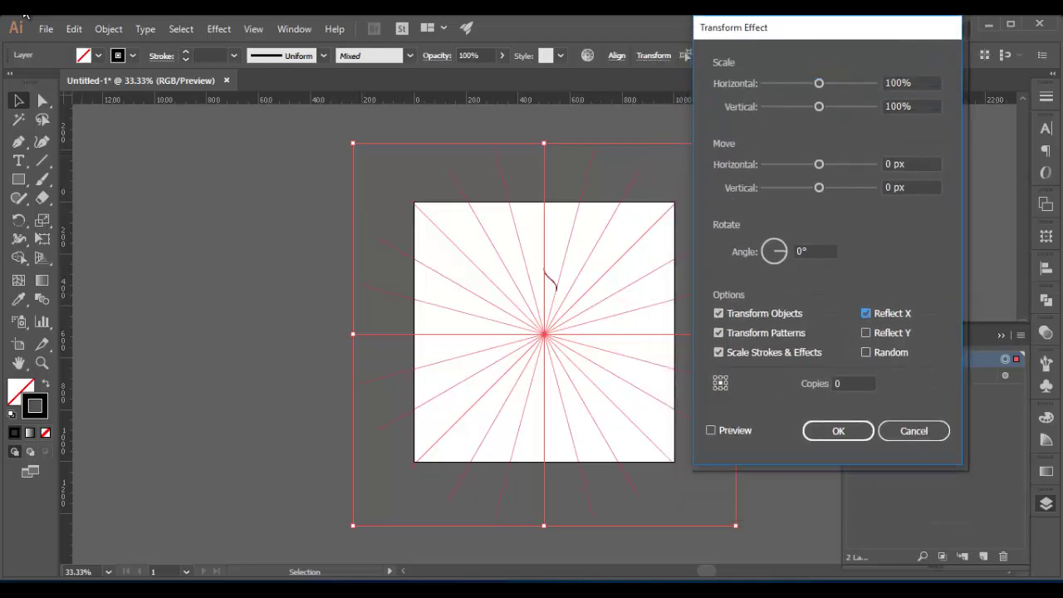
pyautogui.click(711, 430)
pyautogui.click(853, 383)
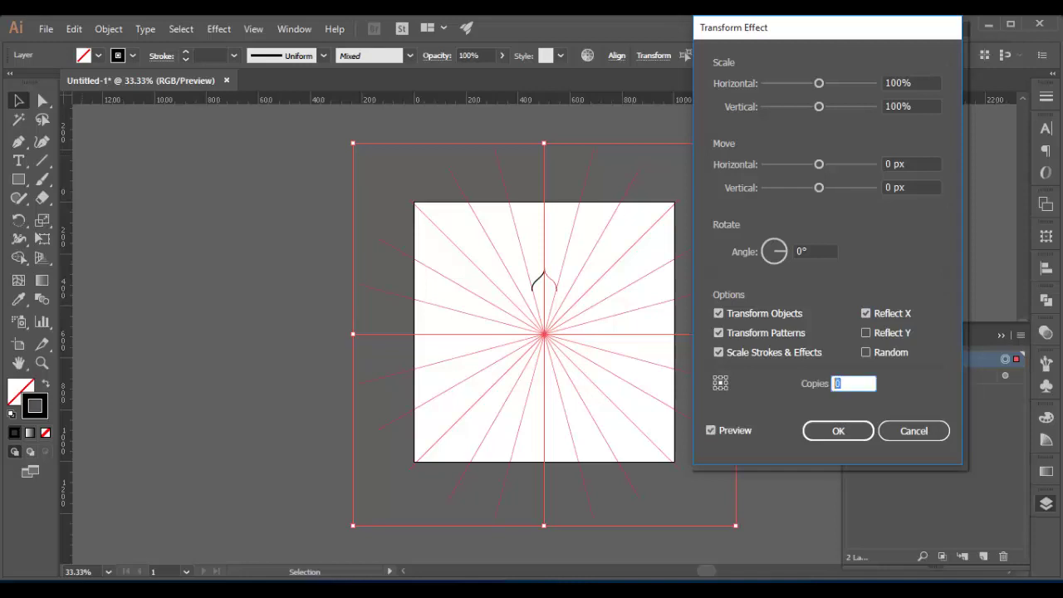
pyautogui.write('1')
pyautogui.press('Tab')
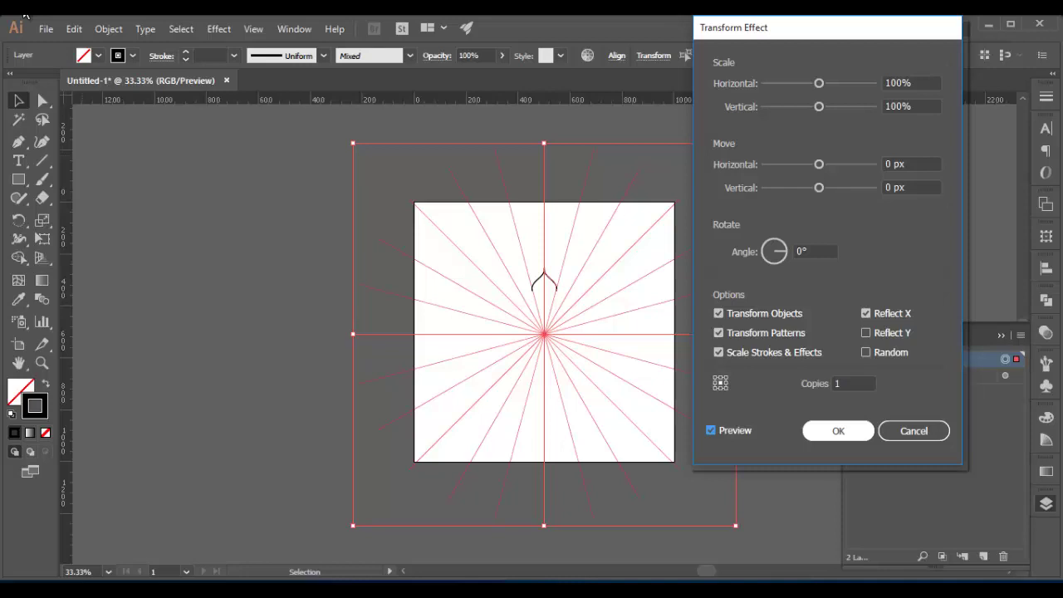
pyautogui.press('Return')
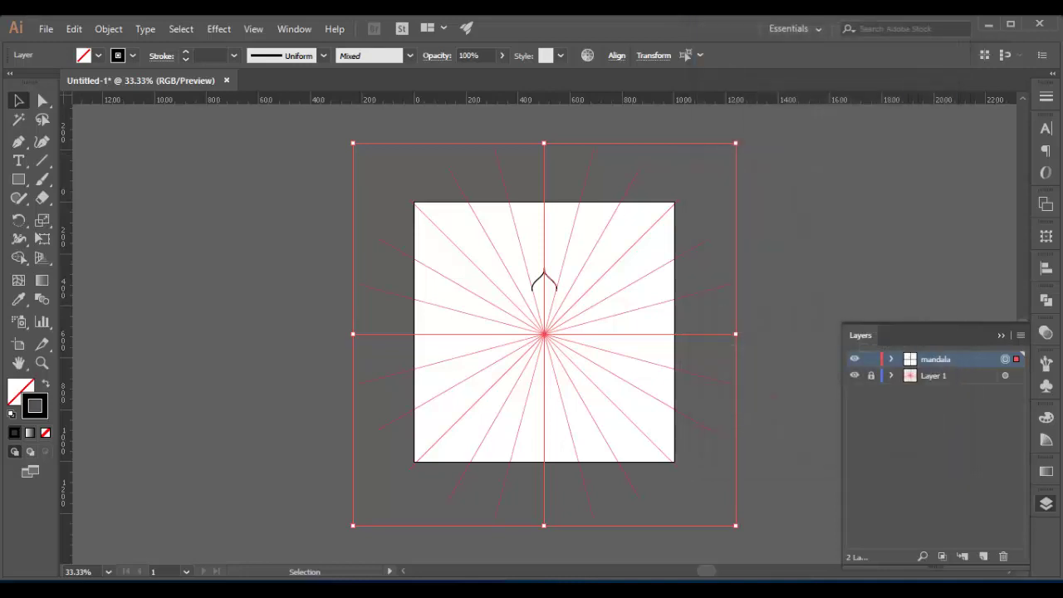
pyautogui.click(218, 28)
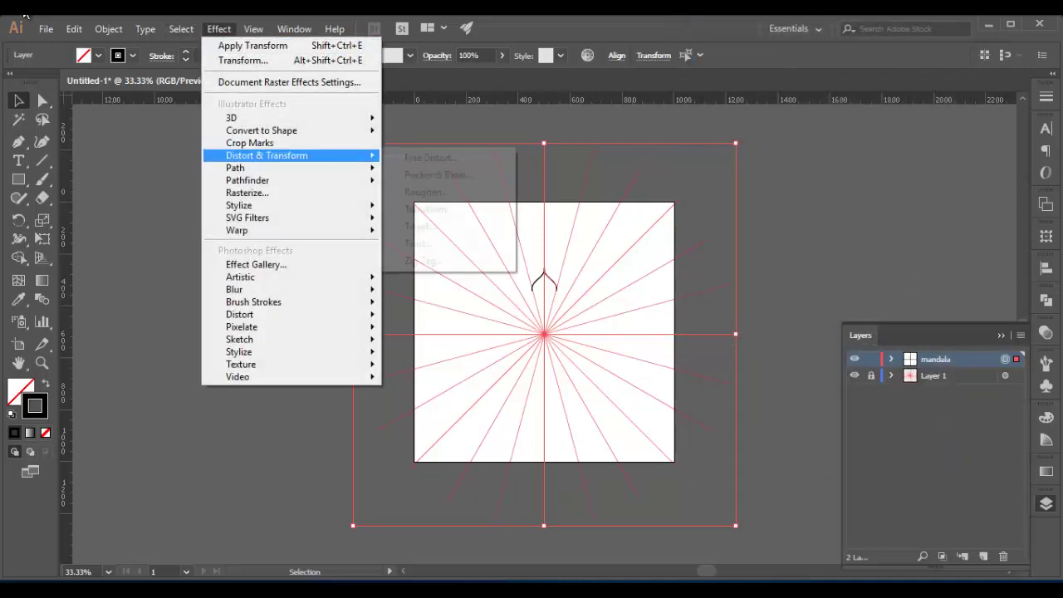
# Add a second Transform effect with preview on and a 30° rotation angle.
pyautogui.click(427, 209)
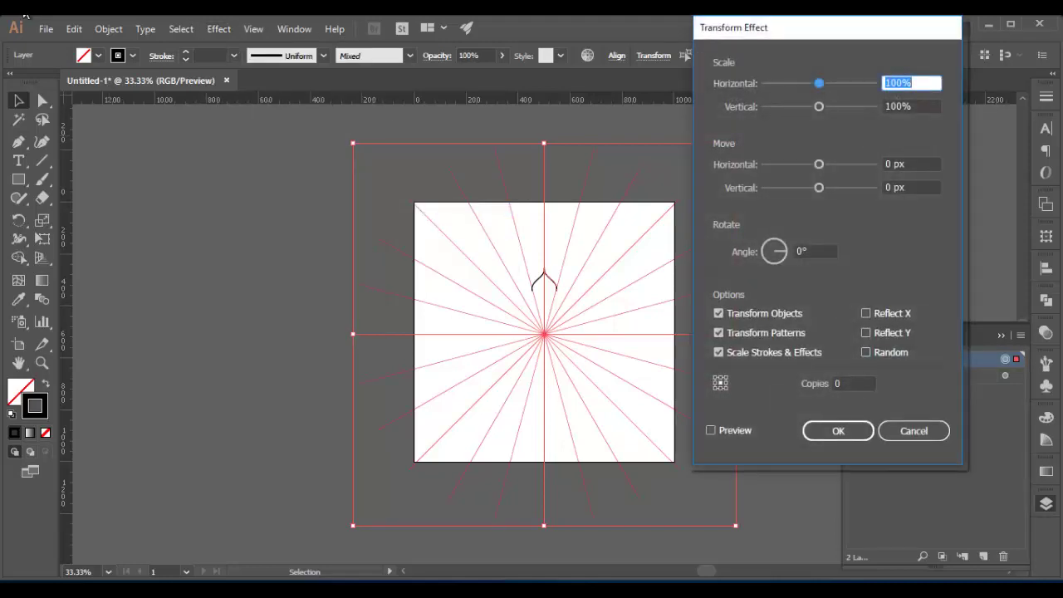
pyautogui.click(710, 430)
pyautogui.click(854, 383)
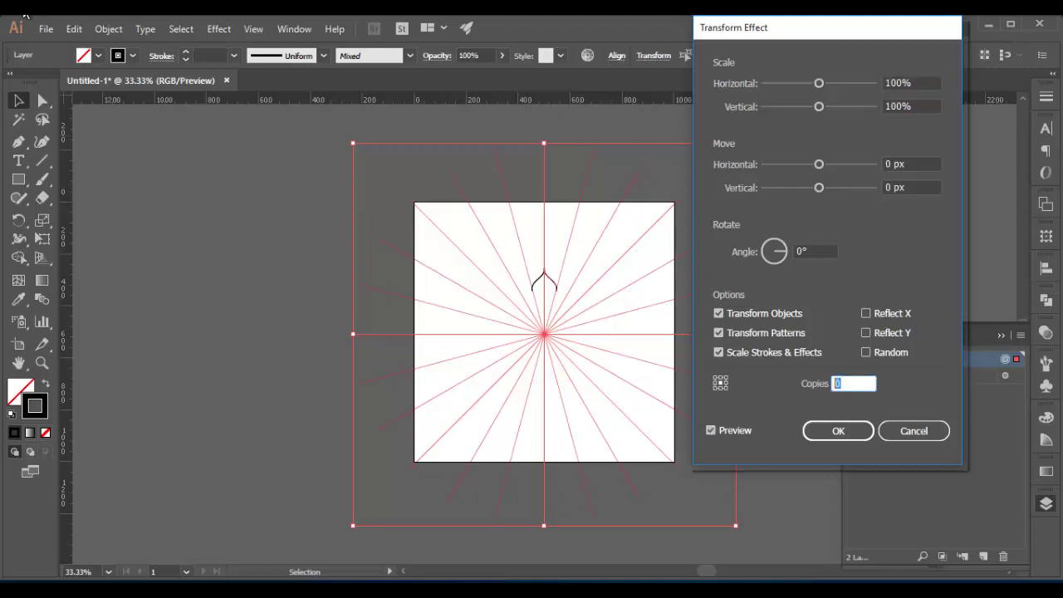
pyautogui.write('1')
pyautogui.press('Tab')
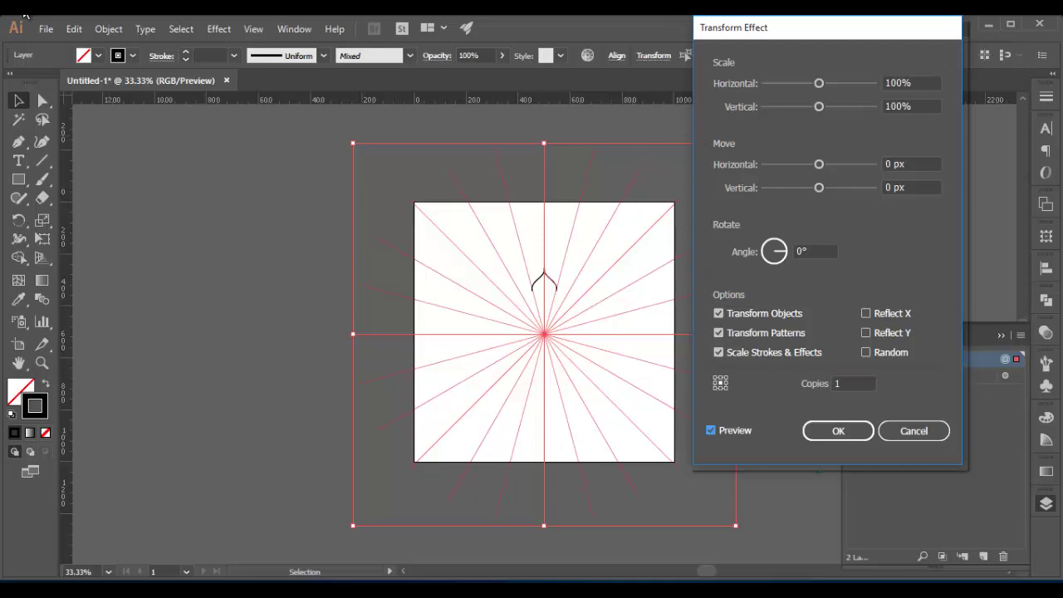
pyautogui.write('45')
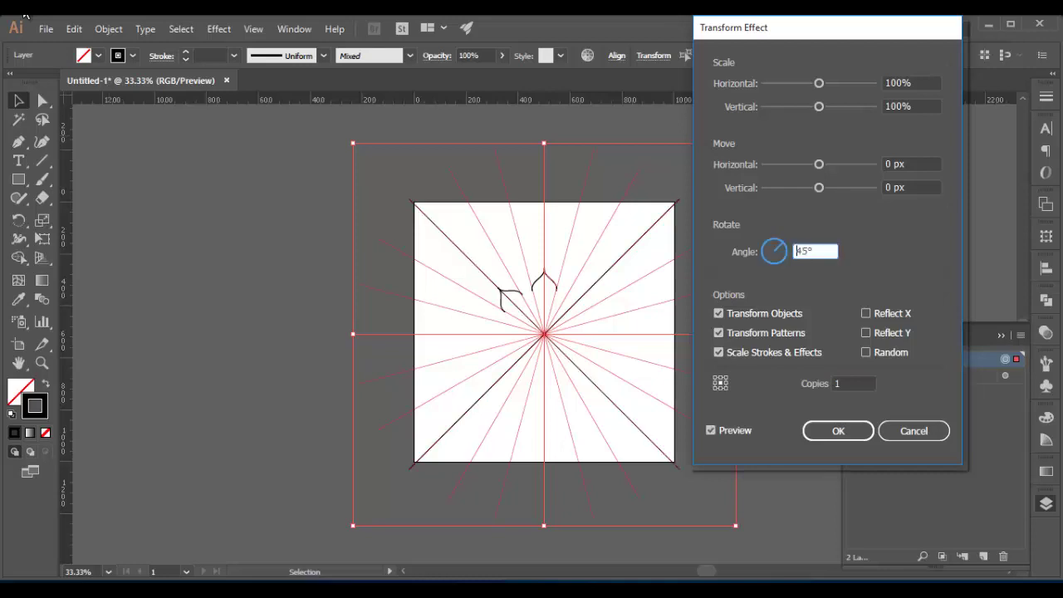
pyautogui.write('35')
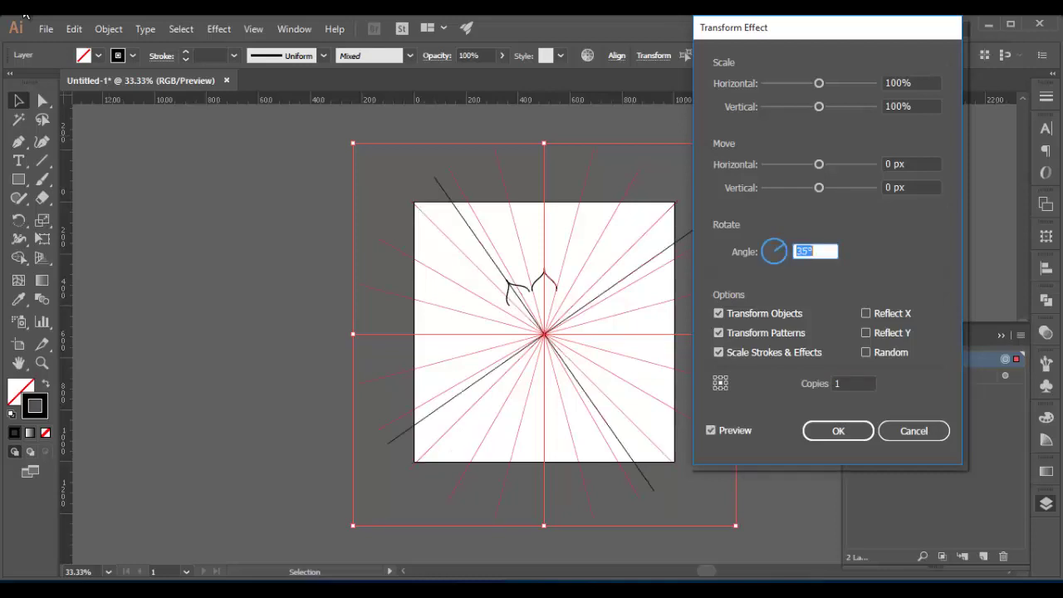
pyautogui.write('30')
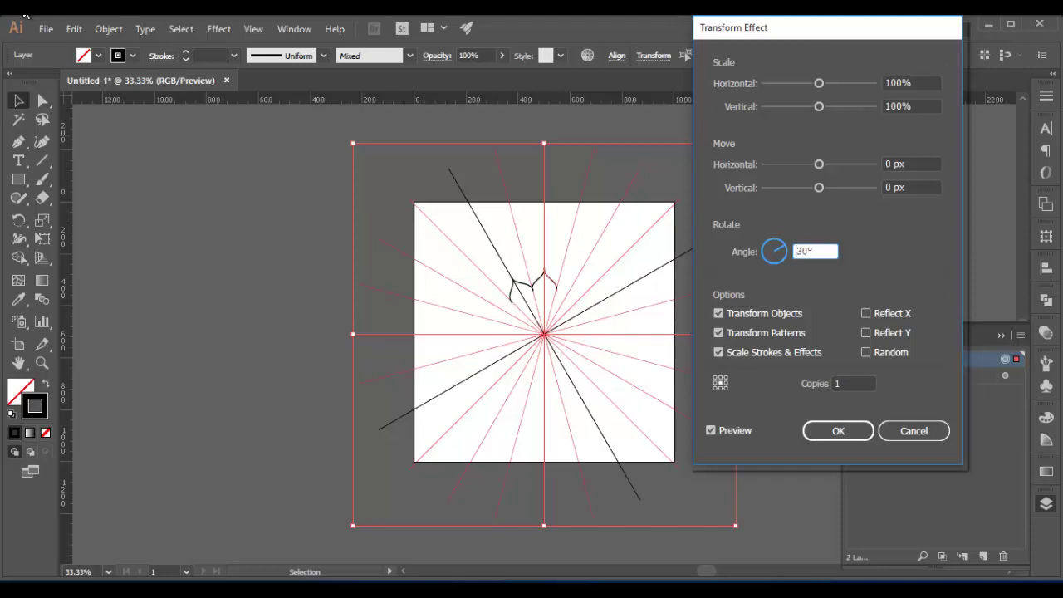
# Set the copies to 11 to complete the twelve-petal ring and apply the effect.
pyautogui.press('Tab')
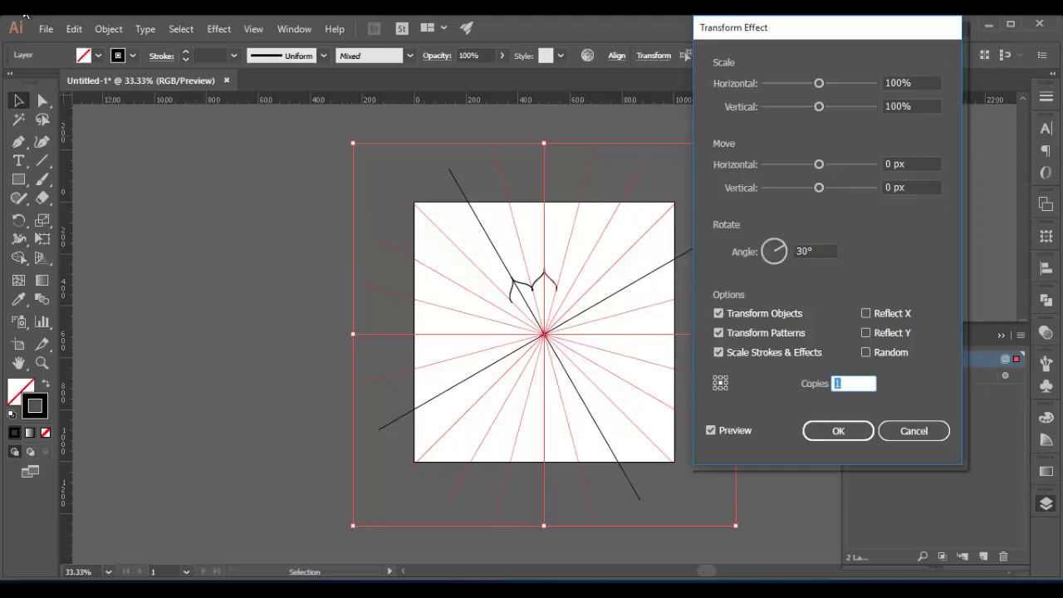
pyautogui.write('12')
pyautogui.press('Tab')
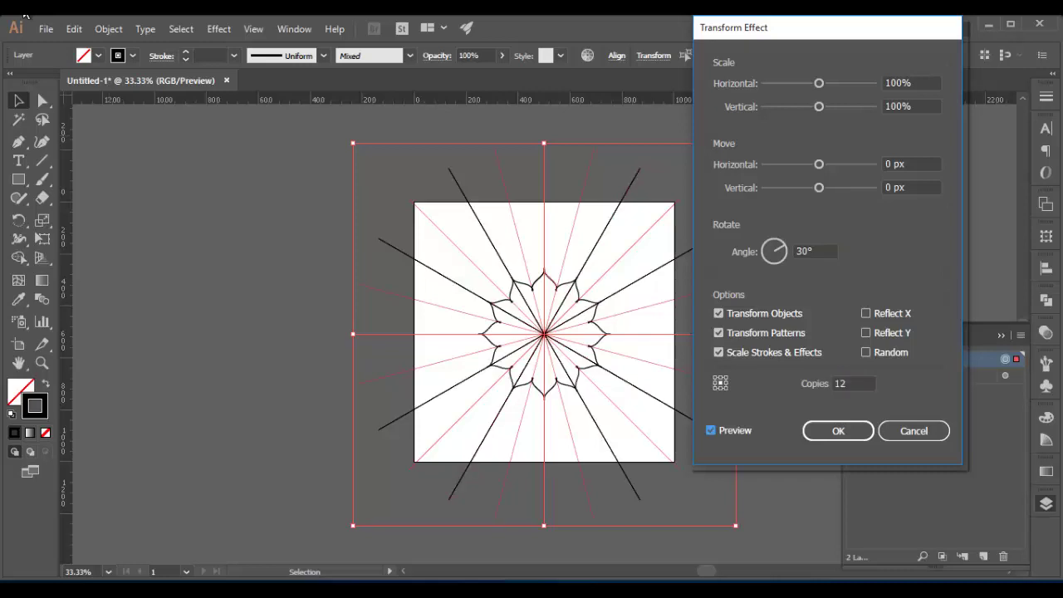
pyautogui.hotkey('shift', 'Tab')
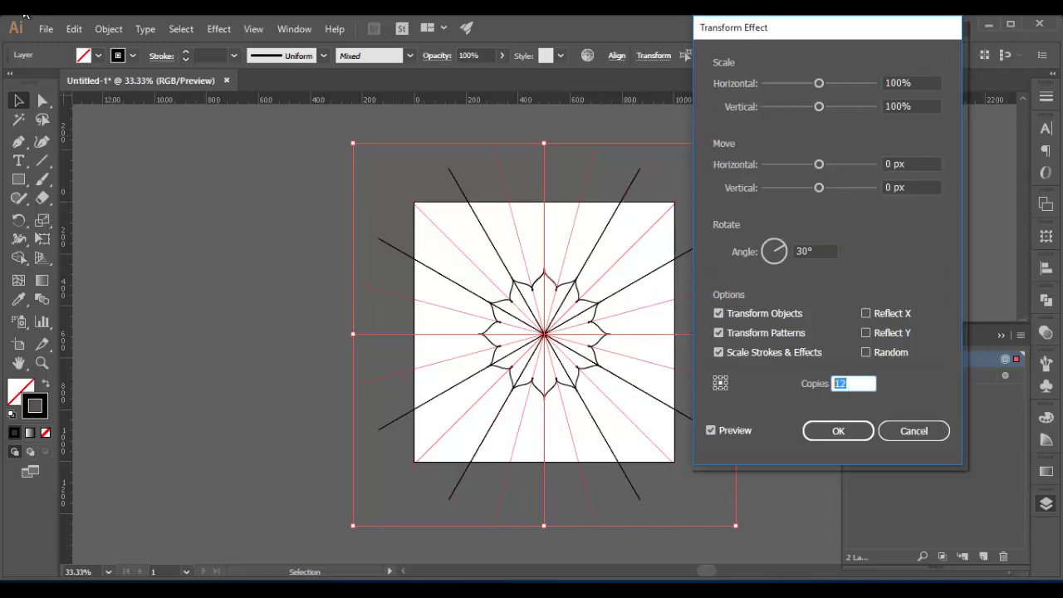
pyautogui.write('10')
pyautogui.press('Tab')
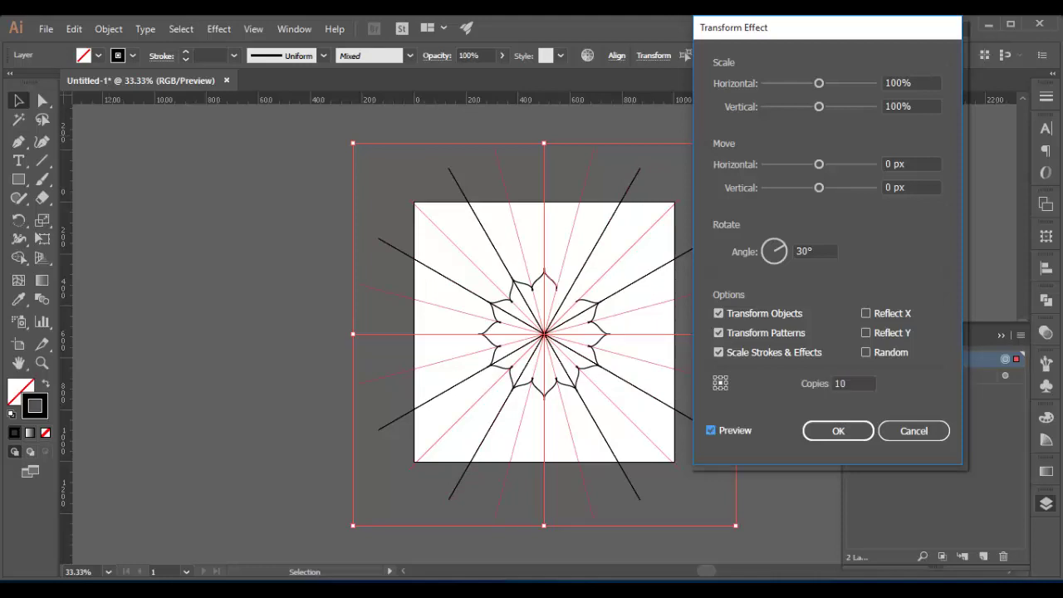
pyautogui.hotkey('shift', 'Tab')
pyautogui.write('11')
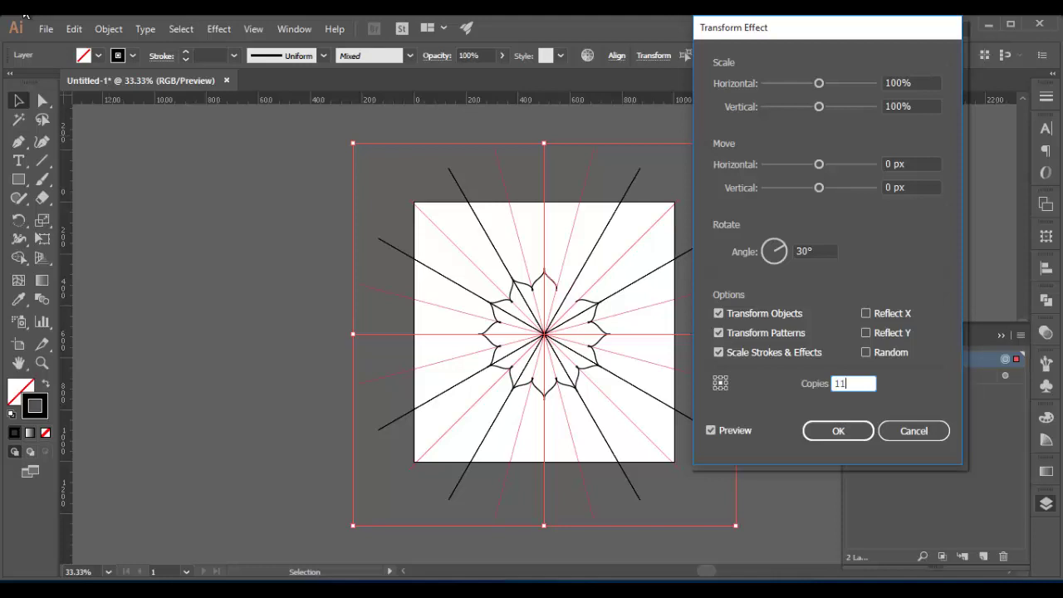
pyautogui.press('Tab')
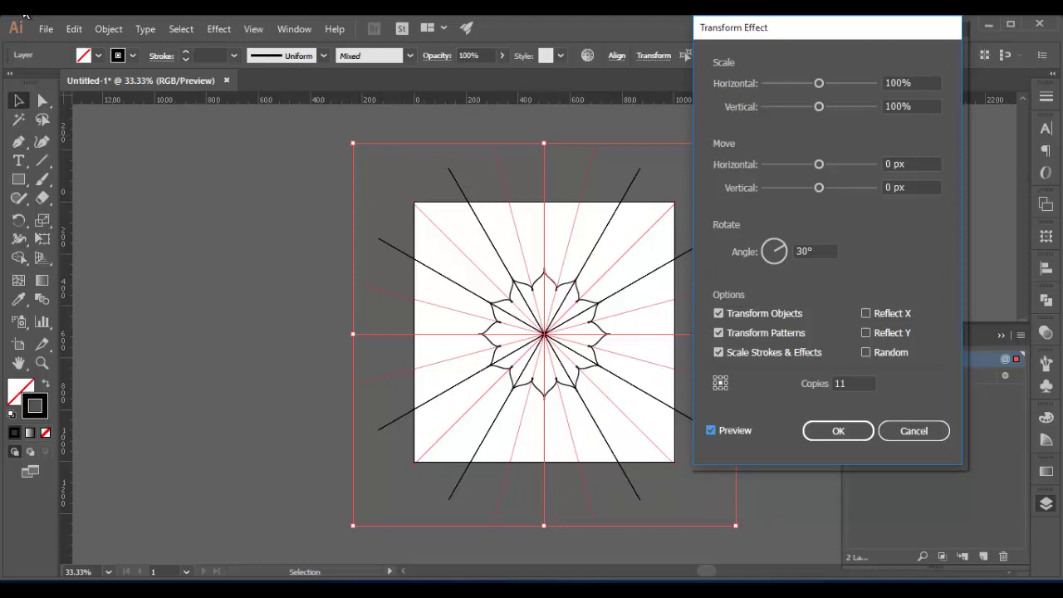
pyautogui.press('Return')
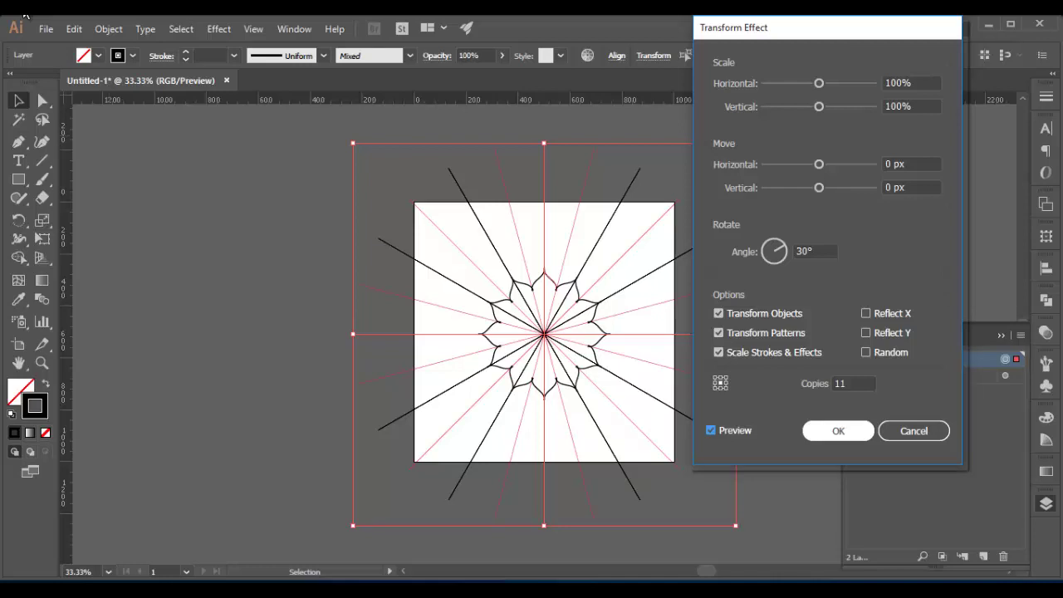
pyautogui.press('Return')
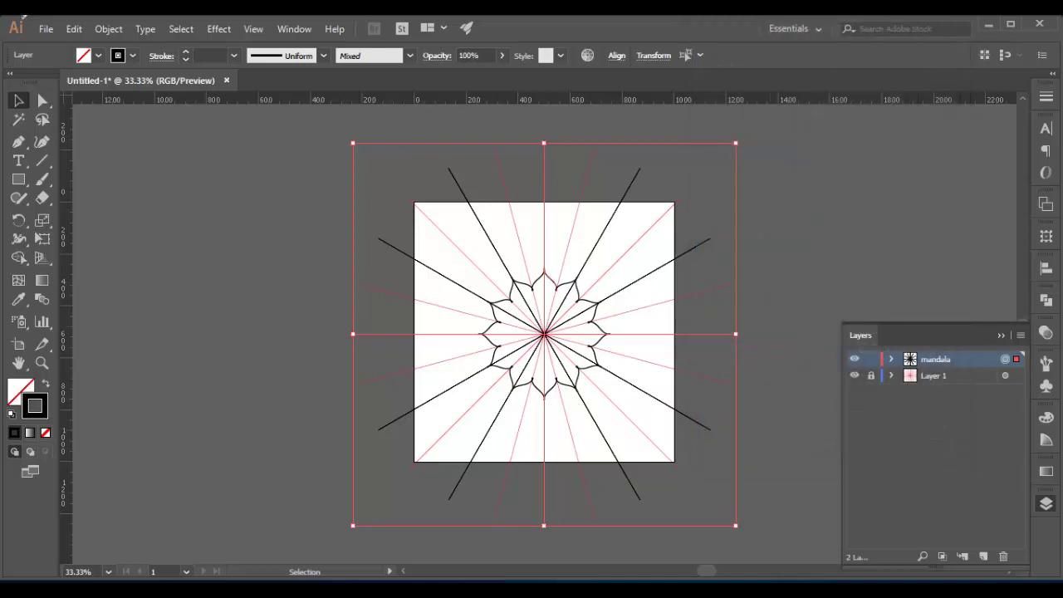
# Zoom in to inspect the twelve-petal ring, zoom back out, and clear the selection.
pyautogui.hotkey('ctrl', 'shift', 'a')
pyautogui.press('a')
pyautogui.hotkey('ctrl', '=')
pyautogui.hotkey('ctrl', '=')
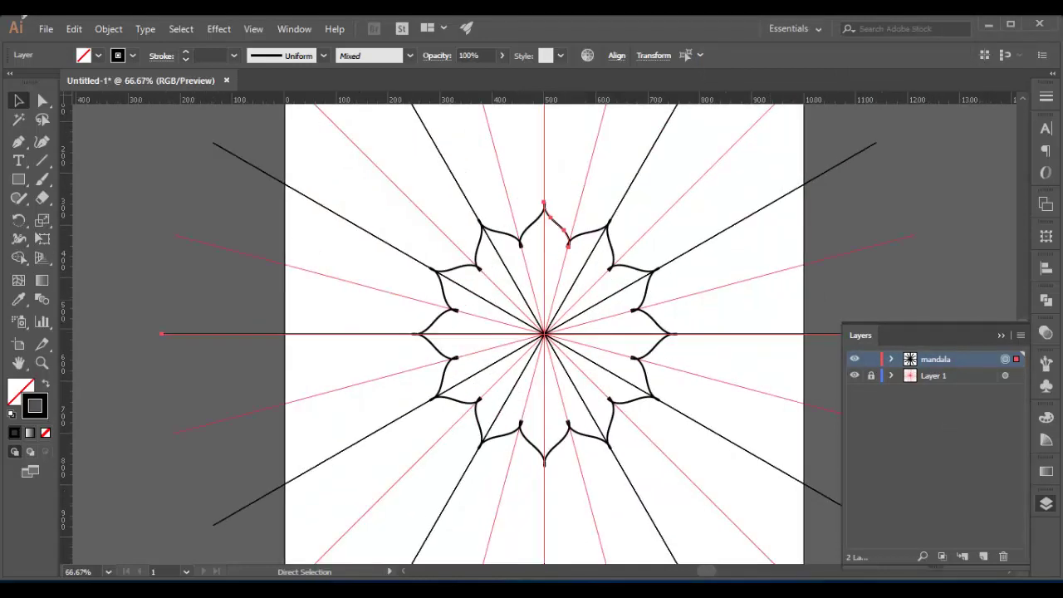
pyautogui.hotkey('ctrl', '-')
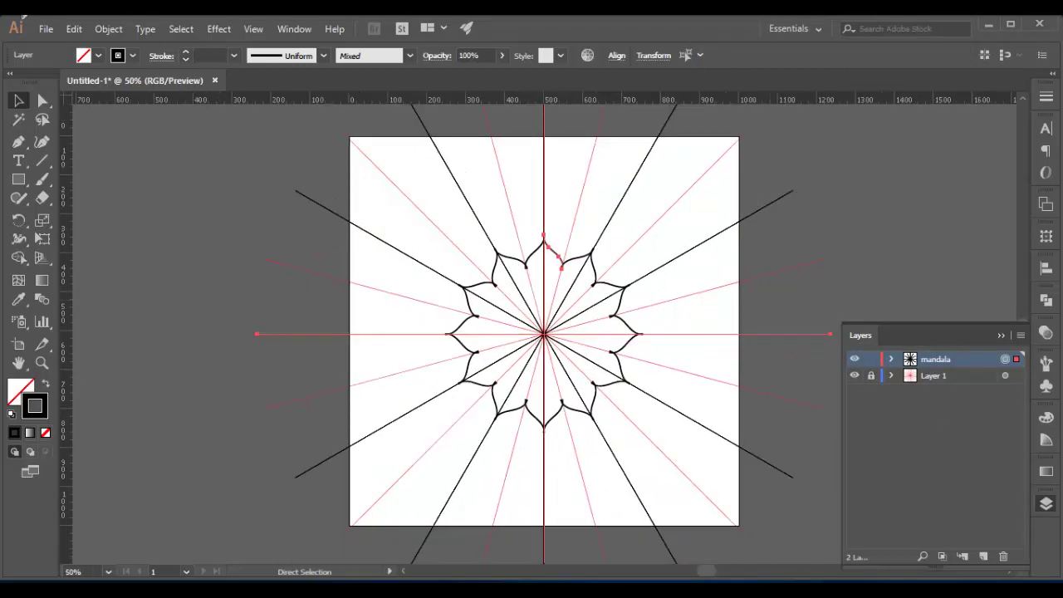
pyautogui.hotkey('ctrl', '-')
pyautogui.press('v')
pyautogui.hotkey('ctrl', 'a')
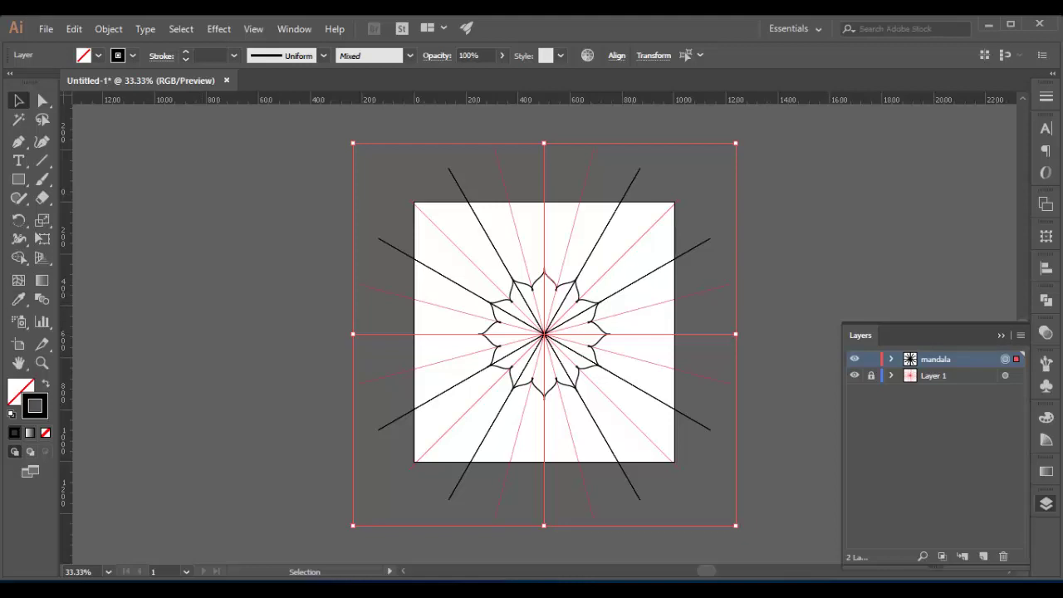
pyautogui.hotkey('ctrl', 'shift', 'a')
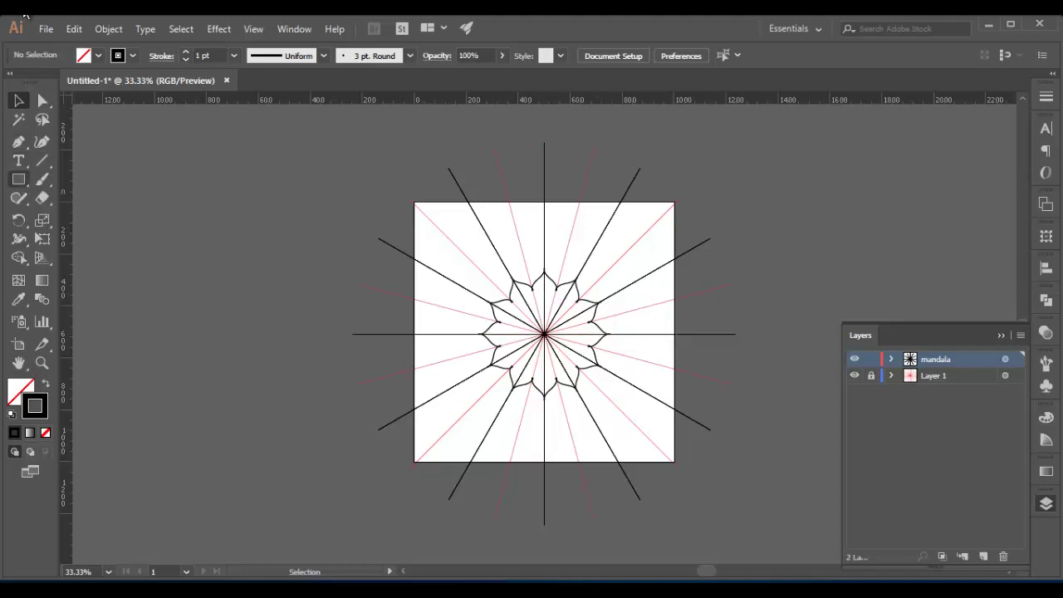
pyautogui.press('m')
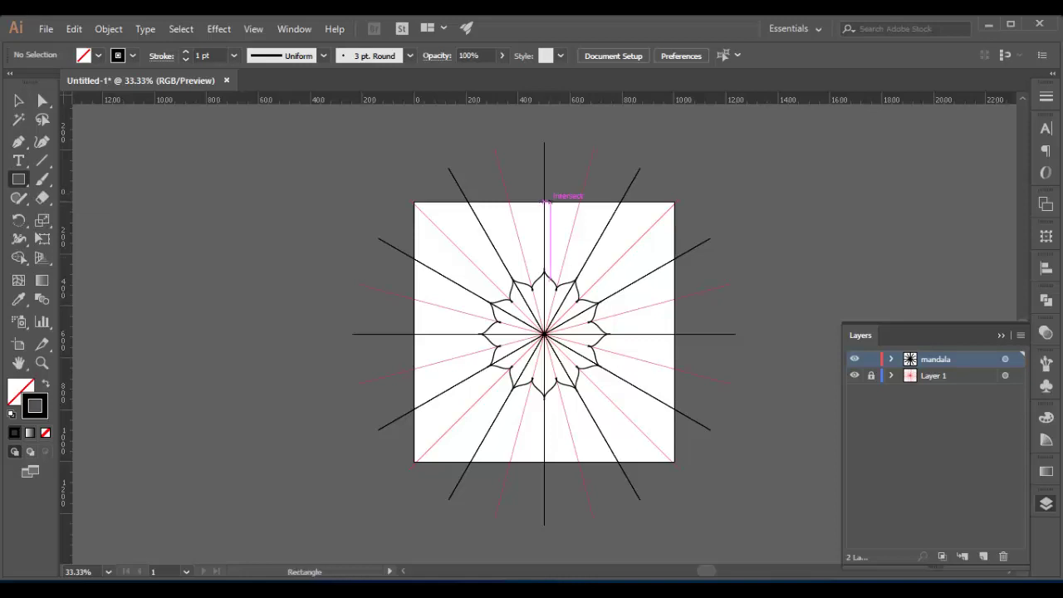
# Draw a rectangle from the artboard's top centre, undo the stray second one, and zoom in.
pyautogui.moveTo(547, 202); pyautogui.dragTo(674, 334)
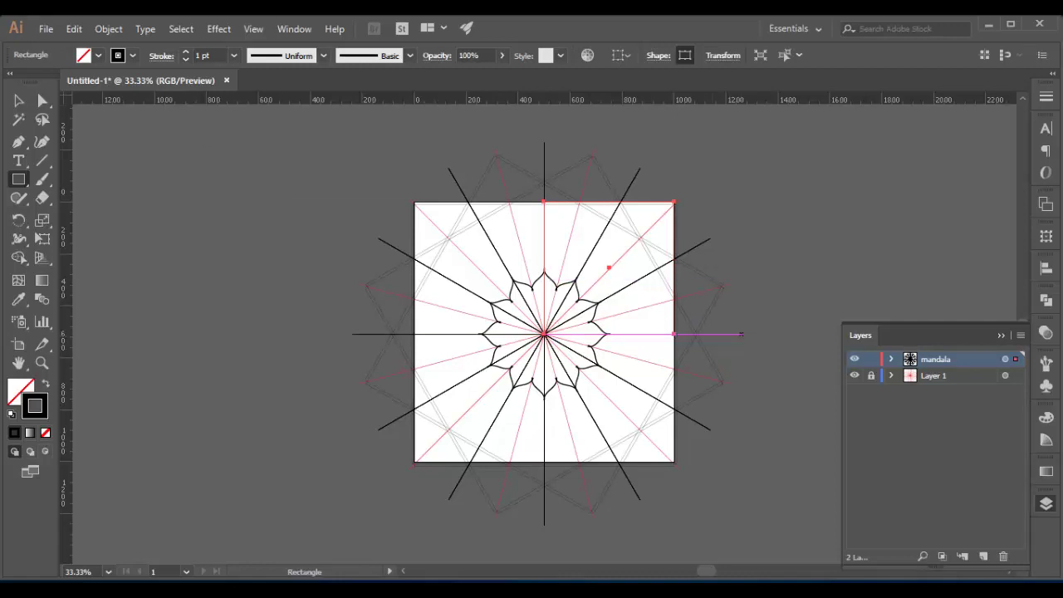
pyautogui.moveTo(735, 216); pyautogui.dragTo(856, 291)
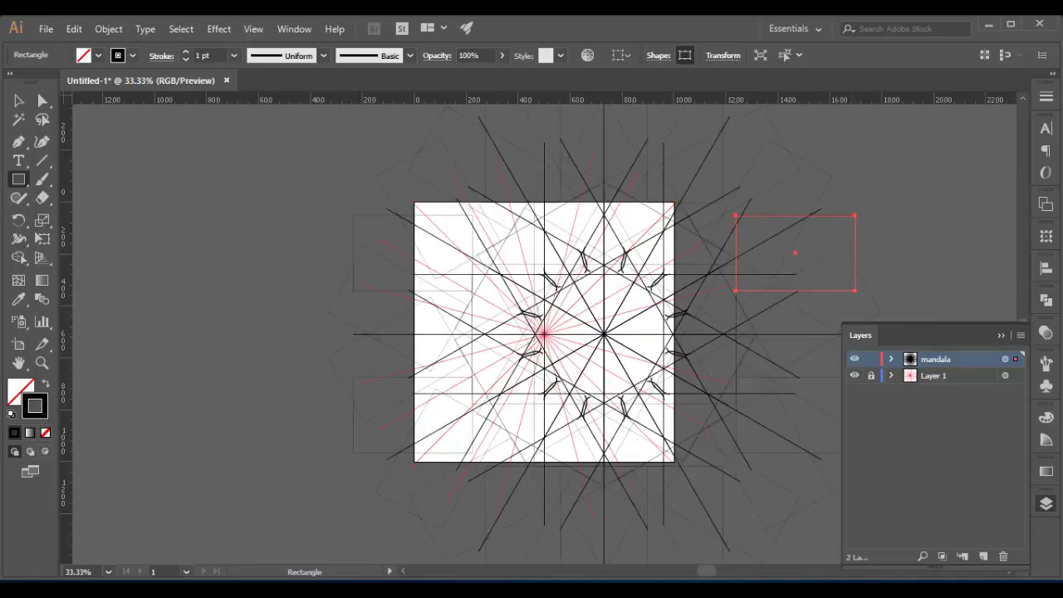
pyautogui.hotkey('ctrl', 'z')
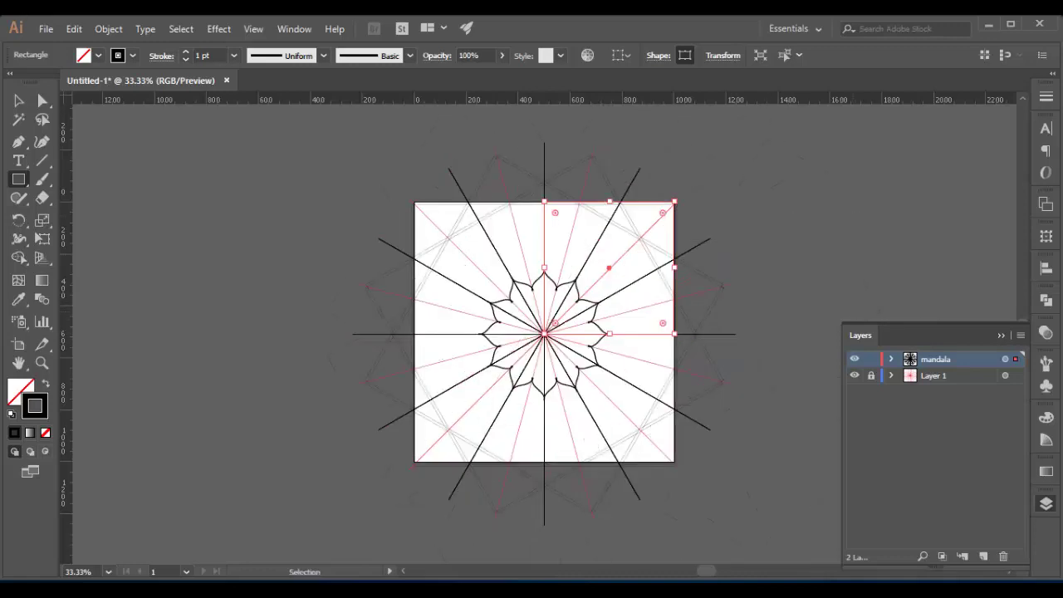
pyautogui.press('v')
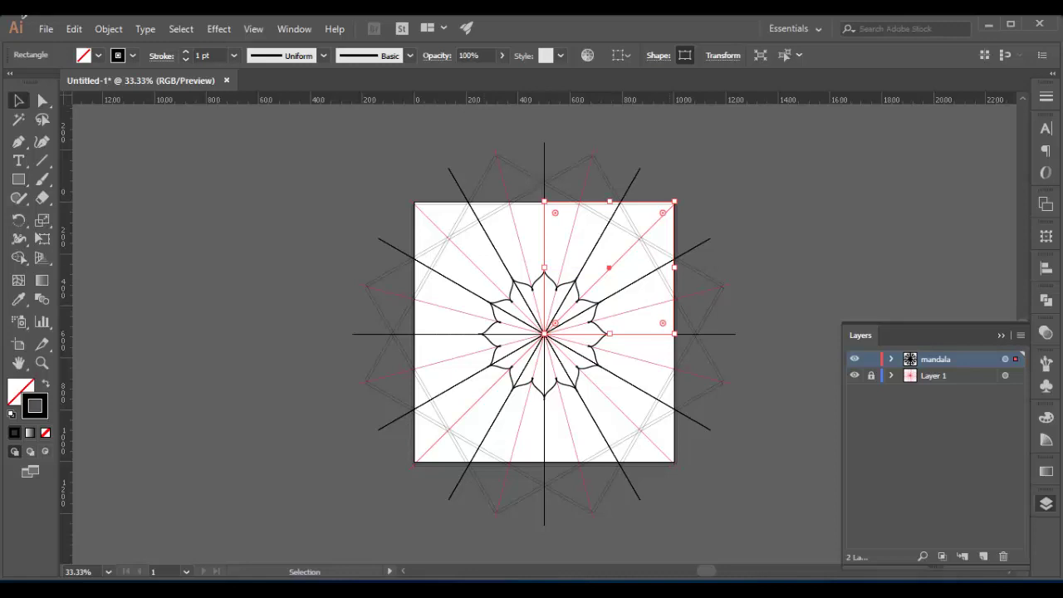
pyautogui.hotkey('ctrl', 'shift', 'a')
pyautogui.hotkey('ctrl', '+')
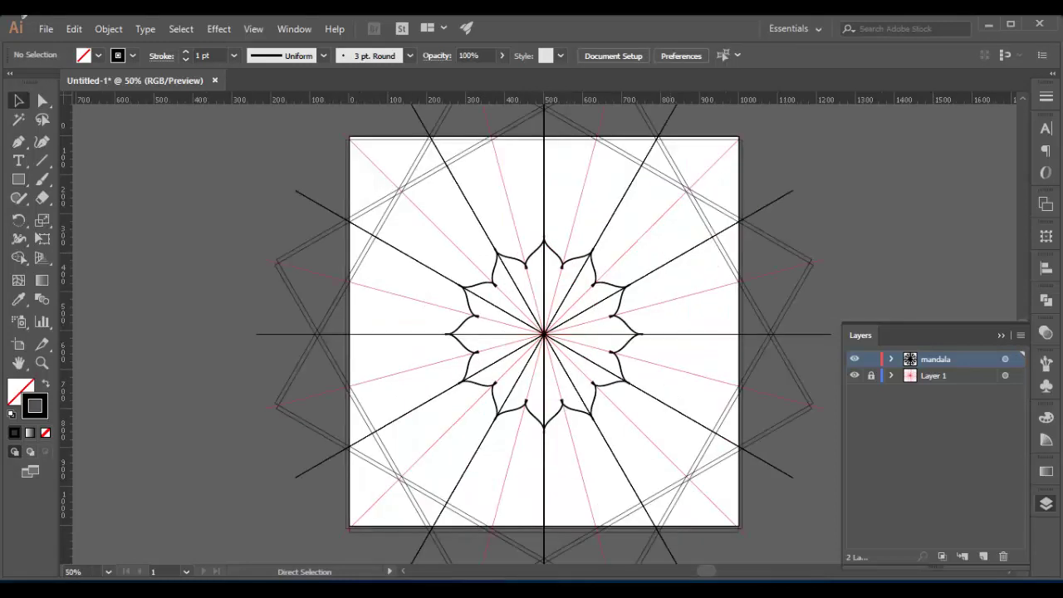
pyautogui.hotkey('ctrl', '+')
# Select the upper-right quadrant rectangle and delete its lower-right corner anchor.
pyautogui.hotkey('ctrl', '-')
pyautogui.hotkey('ctrl', '-')
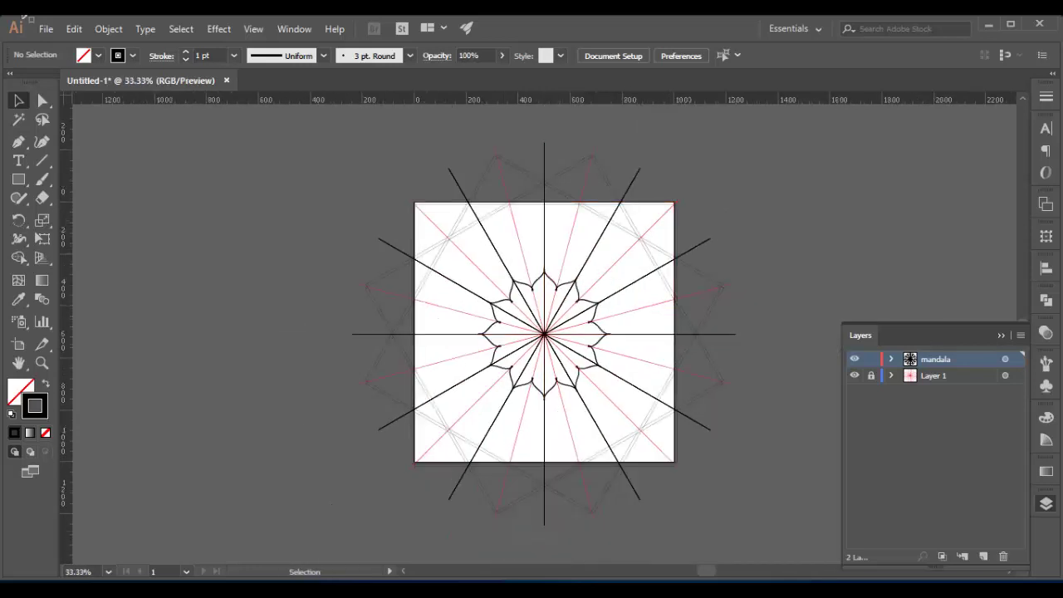
pyautogui.click(674, 230)
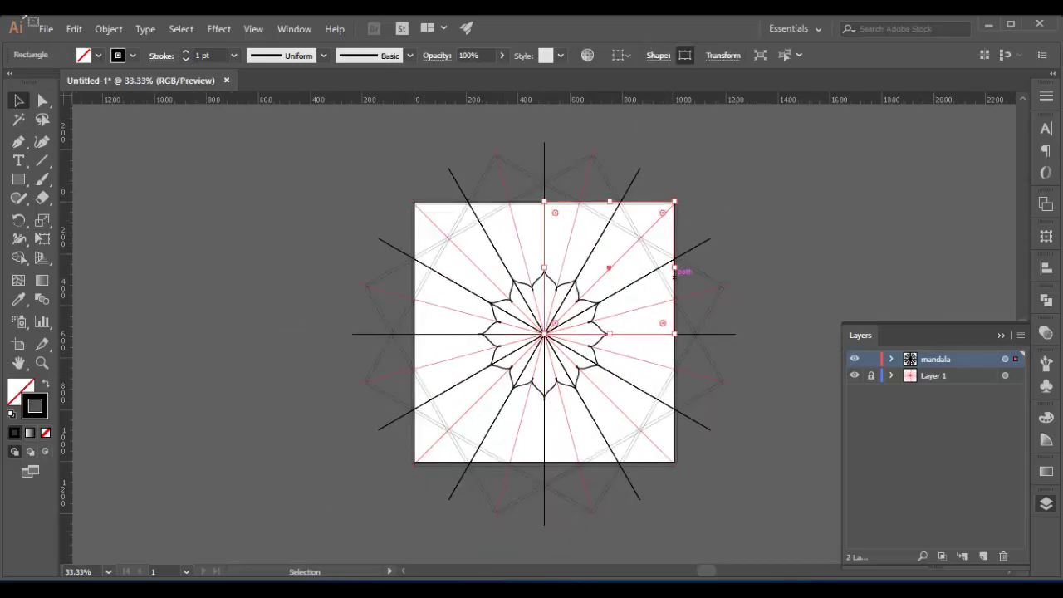
pyautogui.click(18, 141)
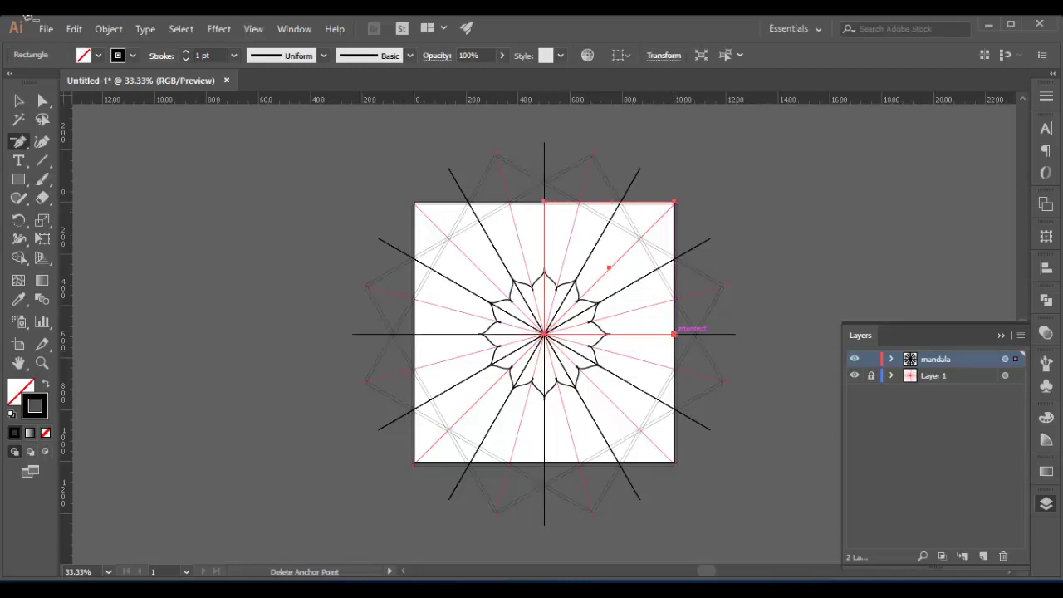
pyautogui.click(673, 334)
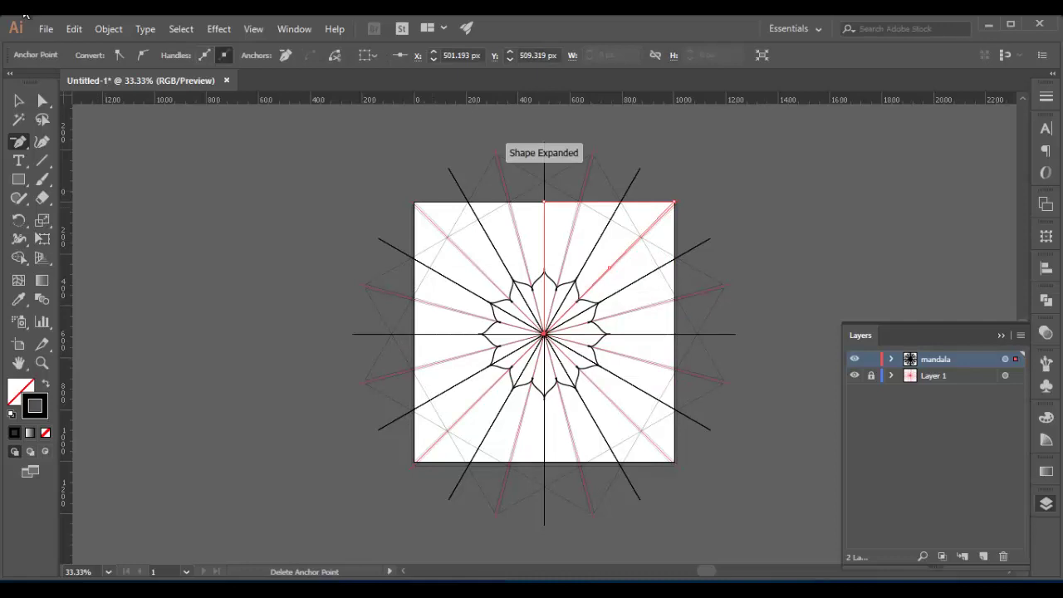
# Drag the wedge's top-right anchor left along the top edge to about X 635 px.
pyautogui.press('a')
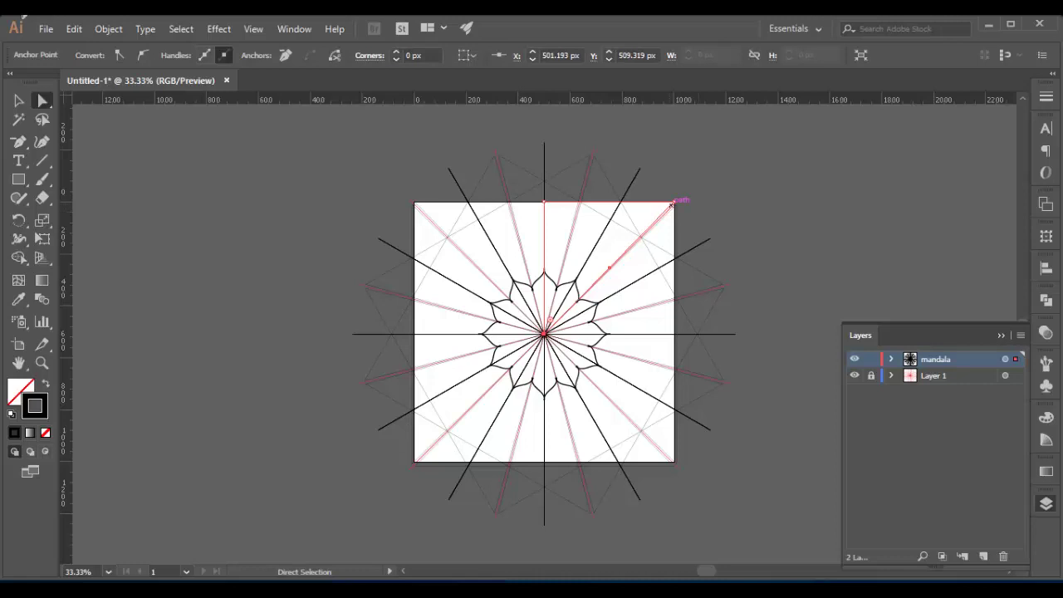
pyautogui.hotkey('ctrl', '1')
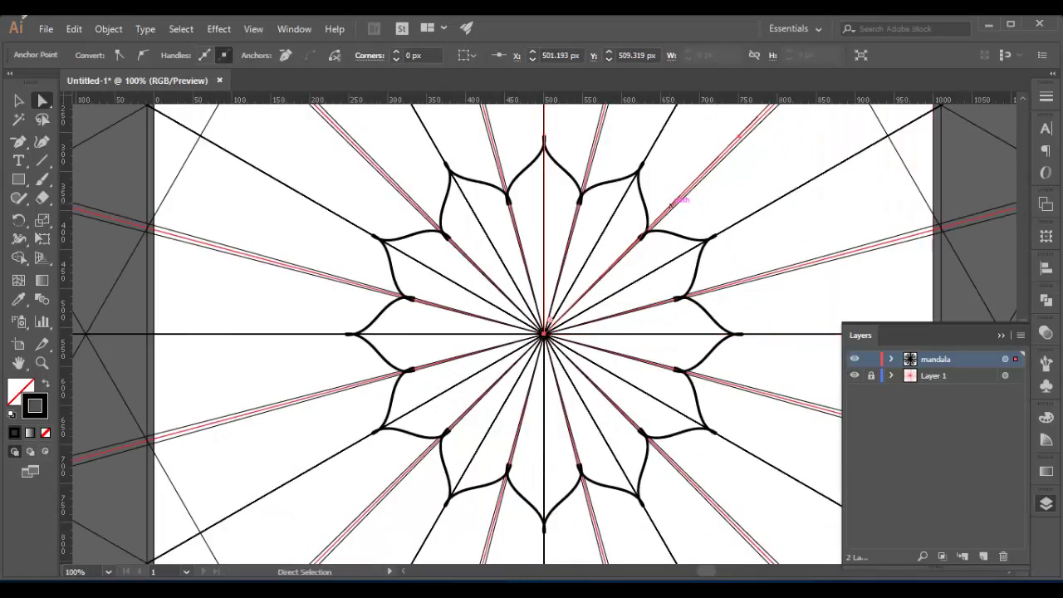
pyautogui.scroll(5, 544, 332)
pyautogui.scroll(-2, 544, 333)
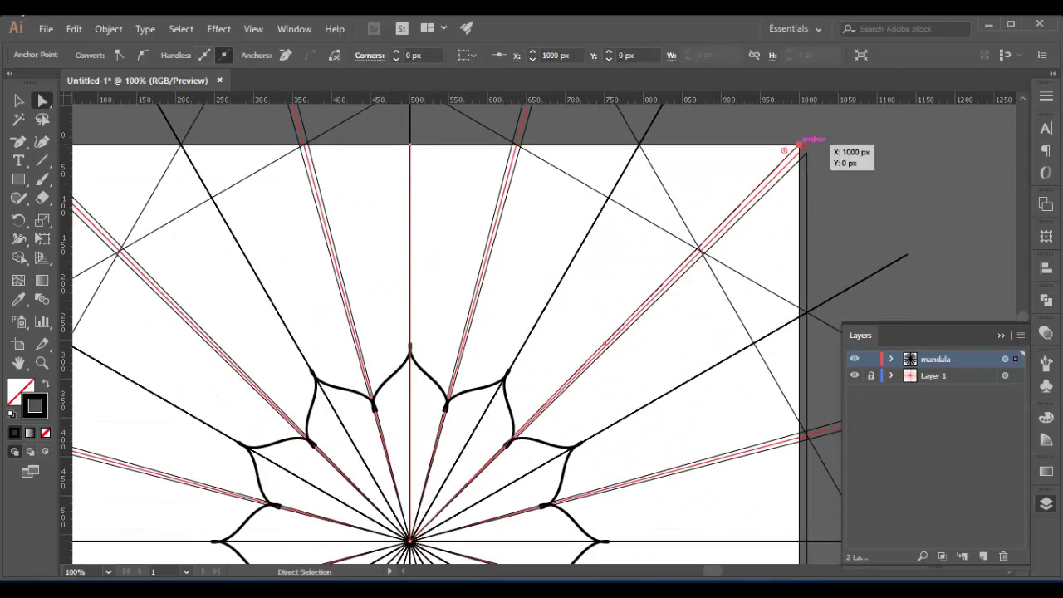
pyautogui.moveTo(800, 146); pyautogui.dragTo(515, 145)
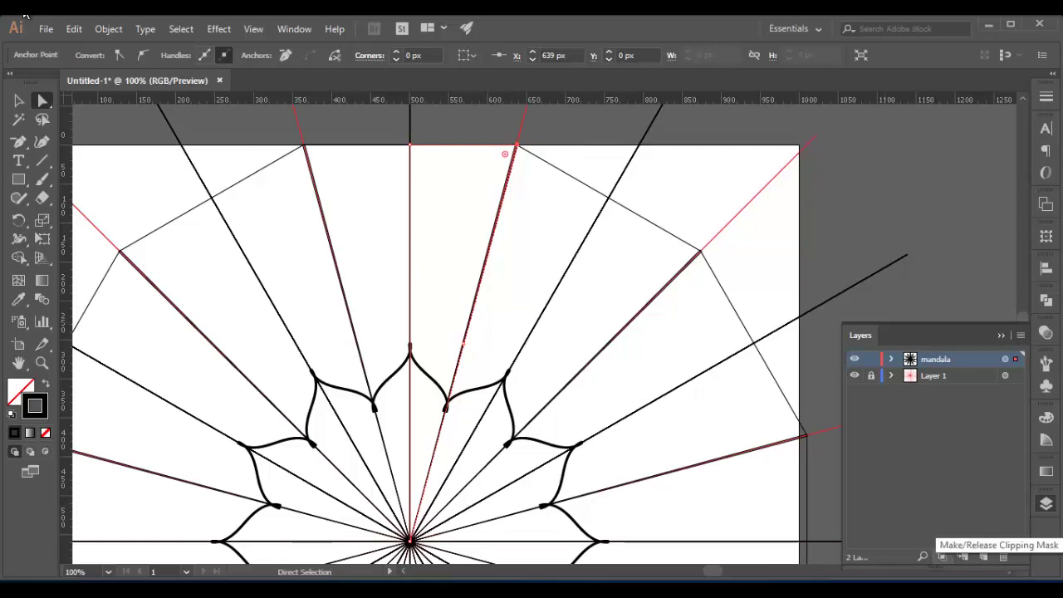
pyautogui.click(942, 556)
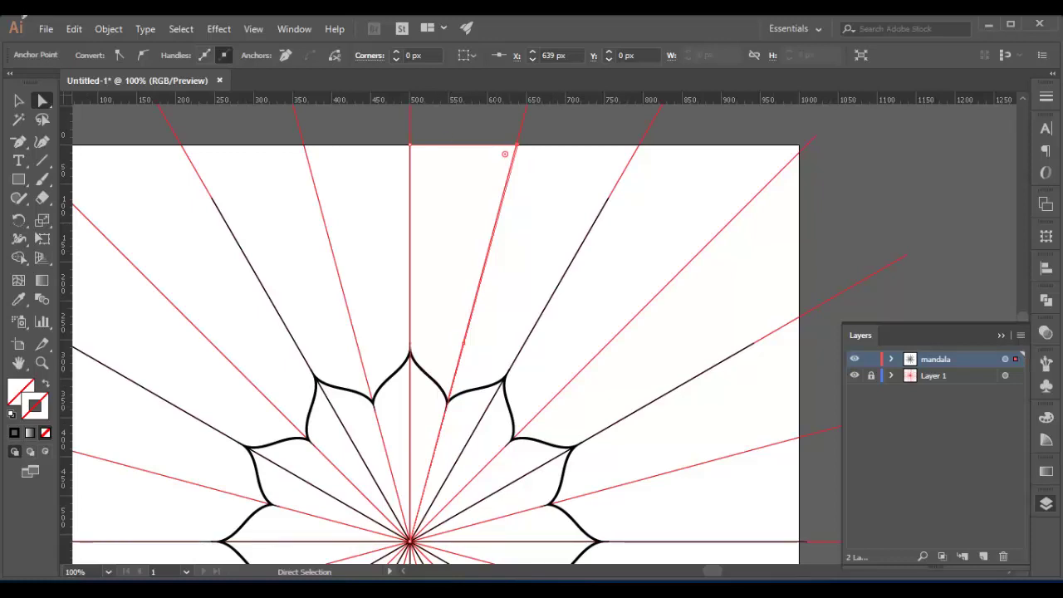
pyautogui.moveTo(505, 154); pyautogui.dragTo(515, 144)
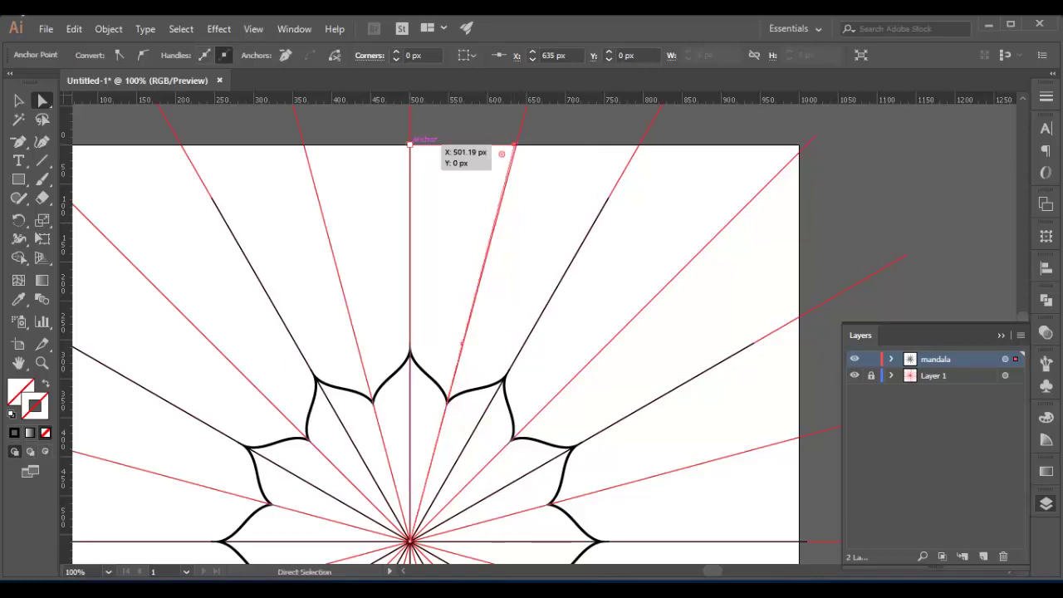
# Move the wedge's top-left anchor to about X 503 px, beside the vertical axis.
pyautogui.click(410, 144)
pyautogui.moveTo(409, 145); pyautogui.dragTo(415, 145)
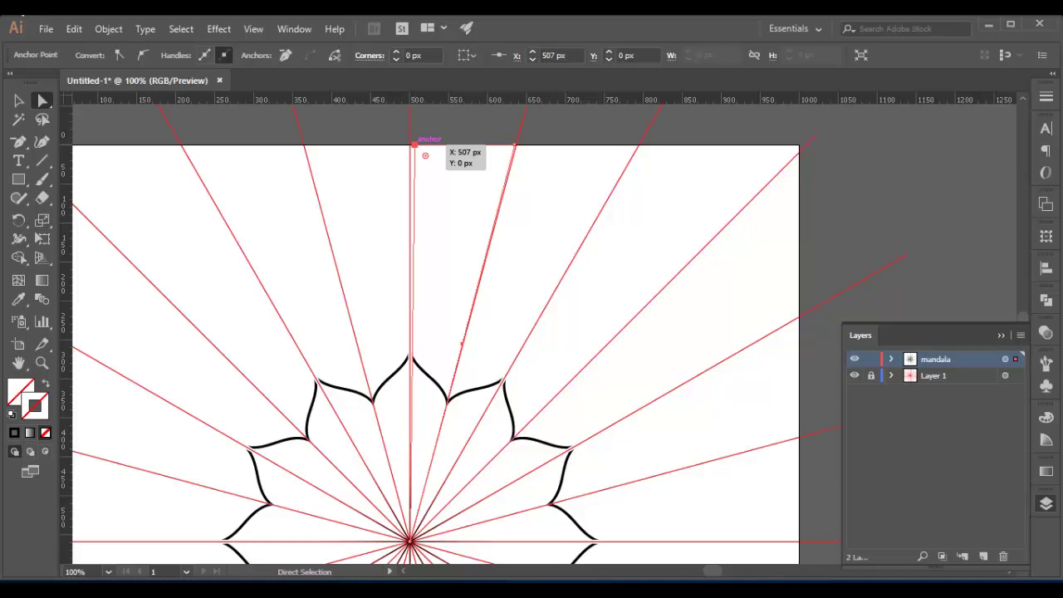
pyautogui.click(415, 144)
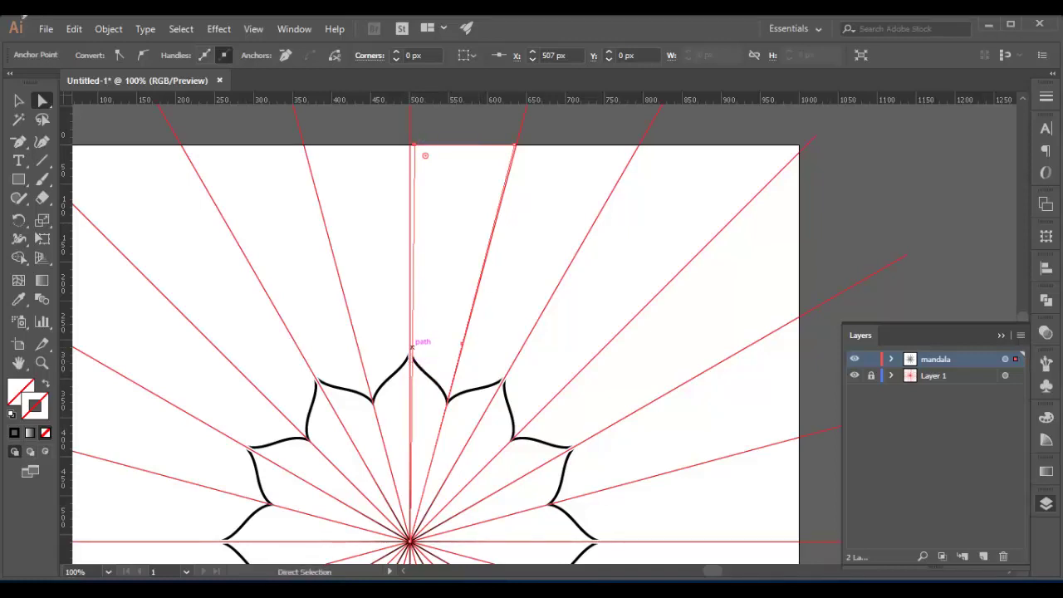
pyautogui.press('ctrl')
pyautogui.hotkey('ctrl', '=')
pyautogui.hotkey('ctrl', '=')
pyautogui.hotkey('ctrl', '=')
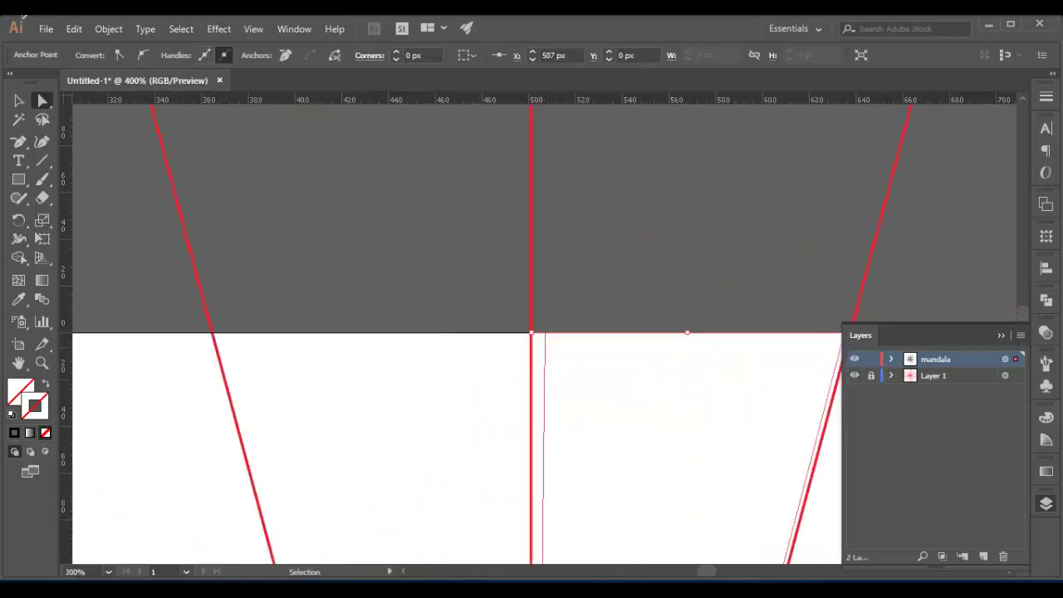
pyautogui.hotkey('ctrl', '=')
pyautogui.hotkey('ctrl', '=')
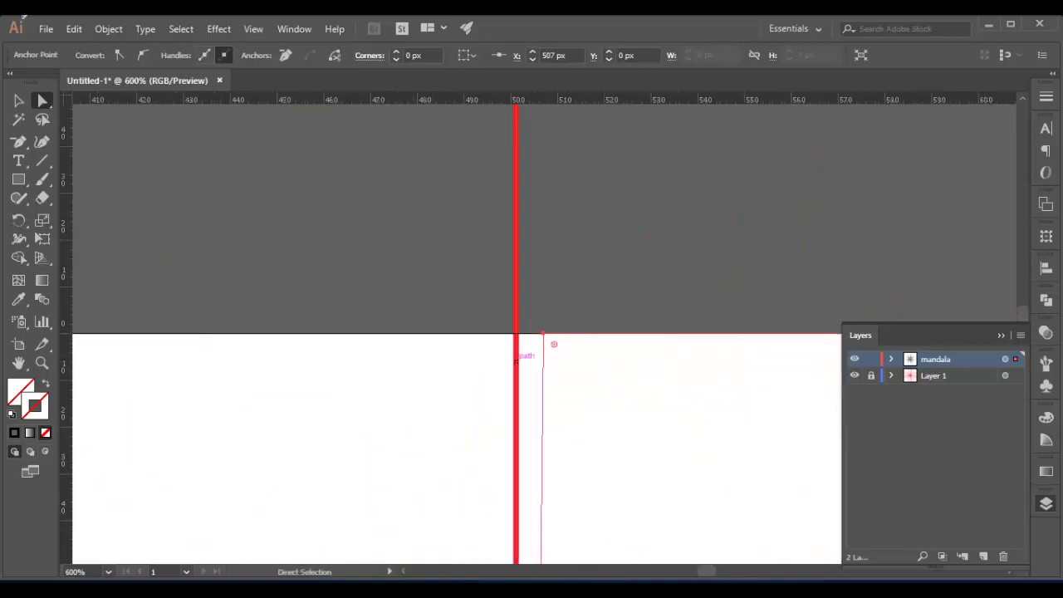
pyautogui.moveTo(544, 333); pyautogui.dragTo(525, 333)
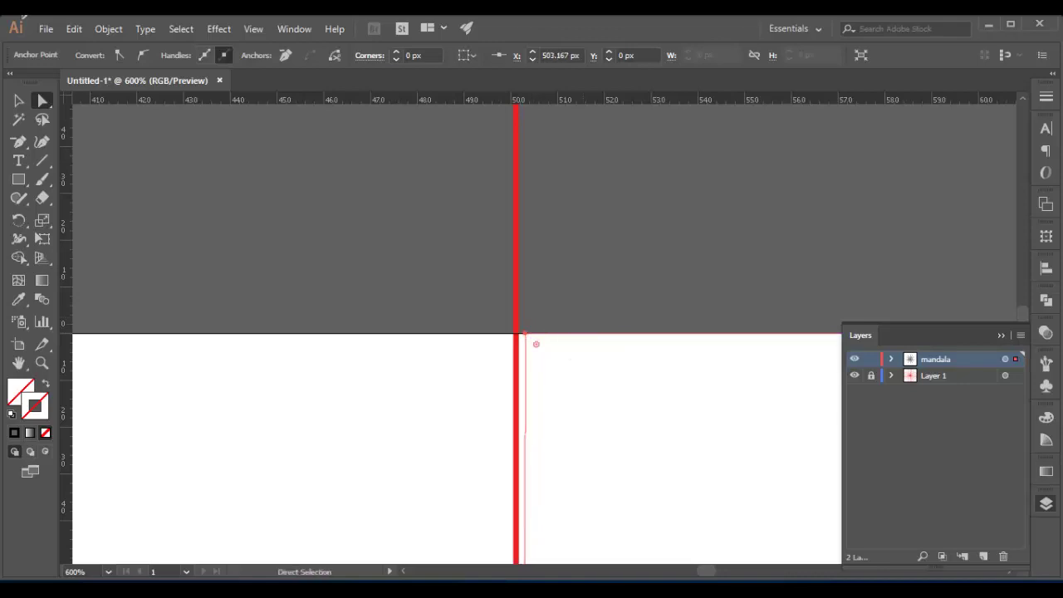
pyautogui.press('ctrl')
pyautogui.hotkey('ctrl', '-')
pyautogui.hotkey('ctrl', '-')
pyautogui.hotkey('ctrl', '-')
pyautogui.hotkey('ctrl', '-')
pyautogui.hotkey('ctrl', '-')
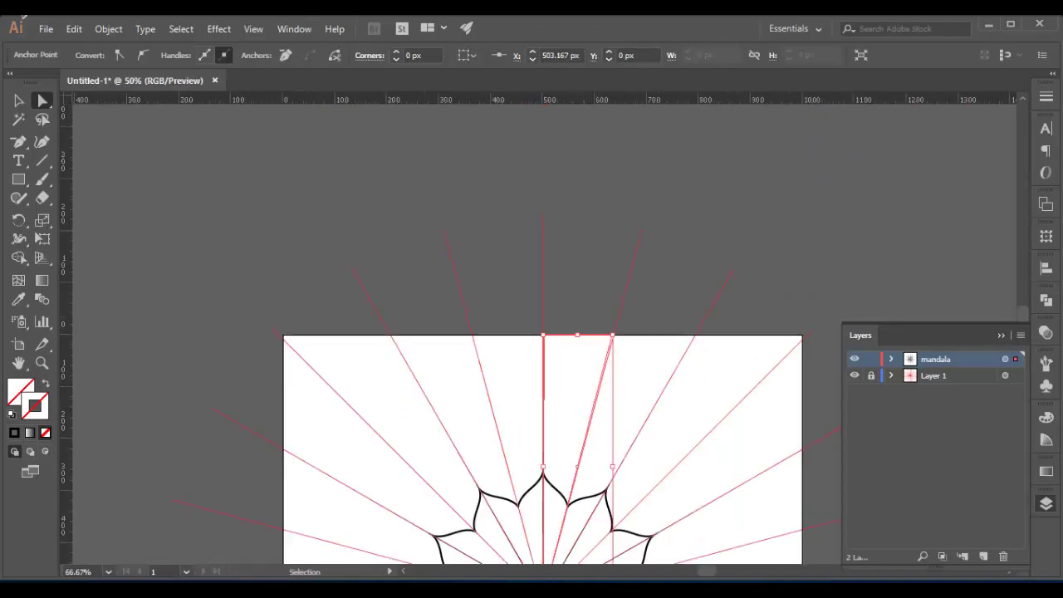
pyautogui.hotkey('ctrl', '-')
pyautogui.hotkey('ctrl', '-')
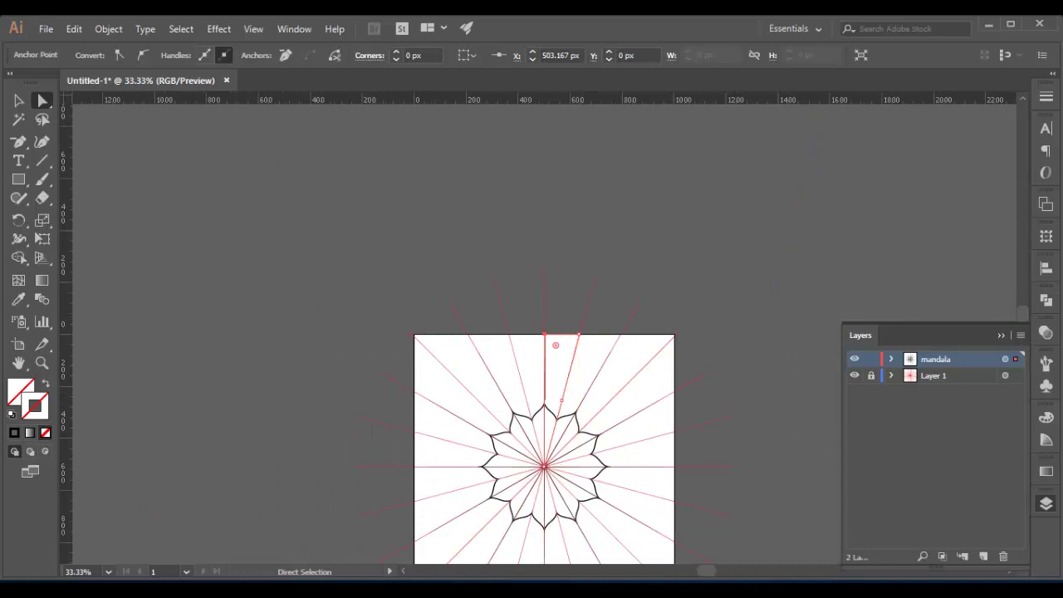
# Select the wedge path and frame the mandala centre up to the artboard's top edge.
pyautogui.press('ctrl')
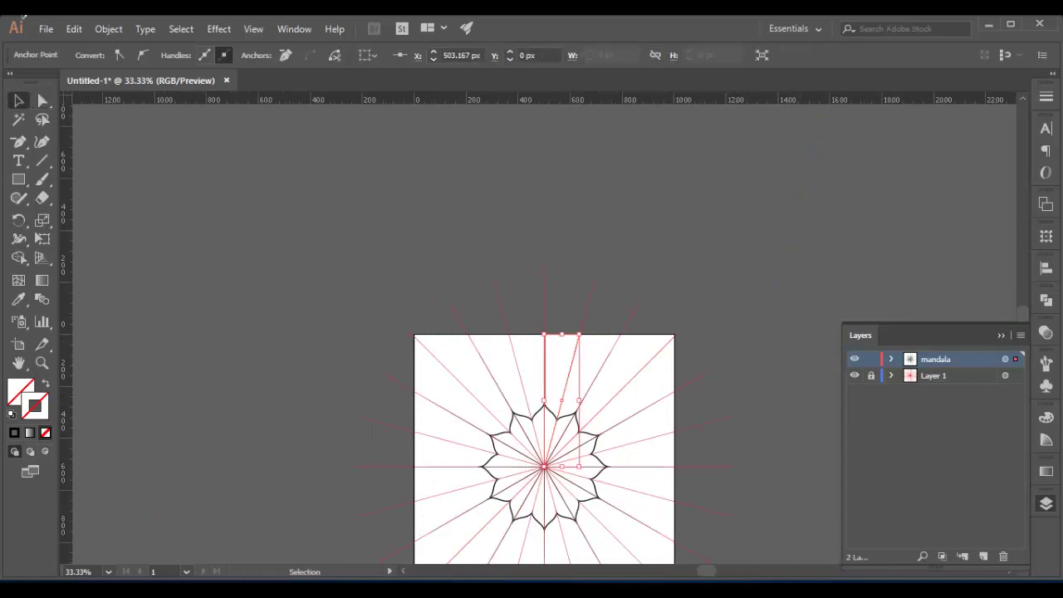
pyautogui.hotkey('ctrl', 'shift', 'a')
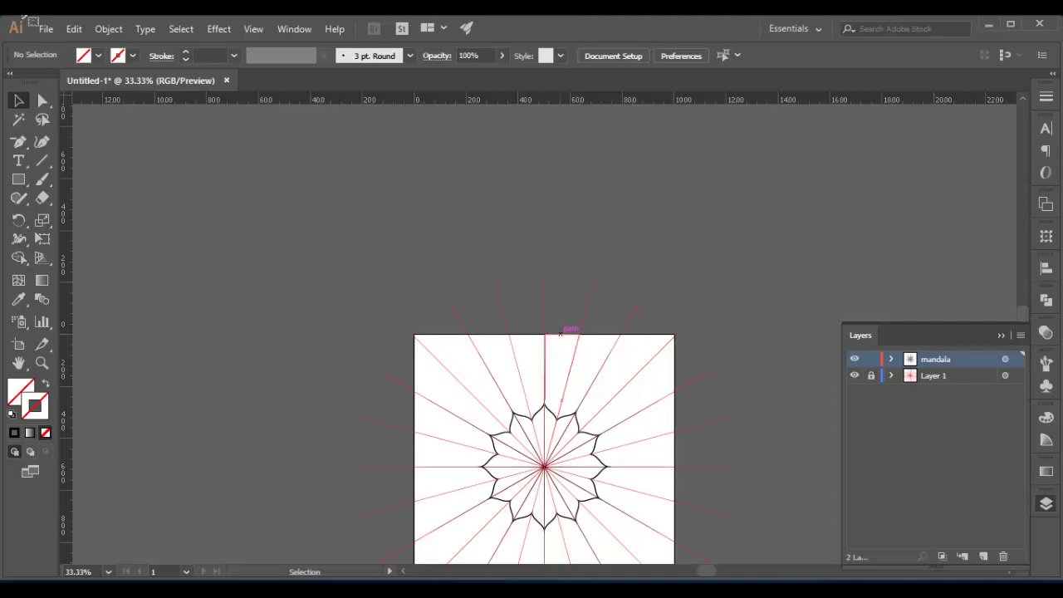
pyautogui.click(561, 333)
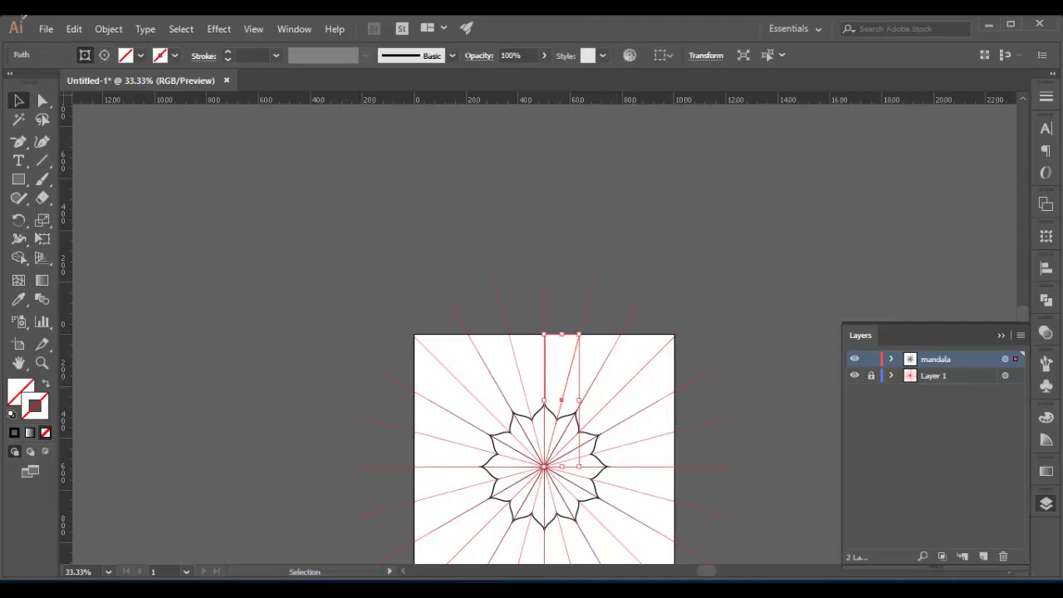
pyautogui.hotkey('ctrl', '+')
pyautogui.hotkey('ctrl', '+')
pyautogui.hotkey('ctrl', '+')
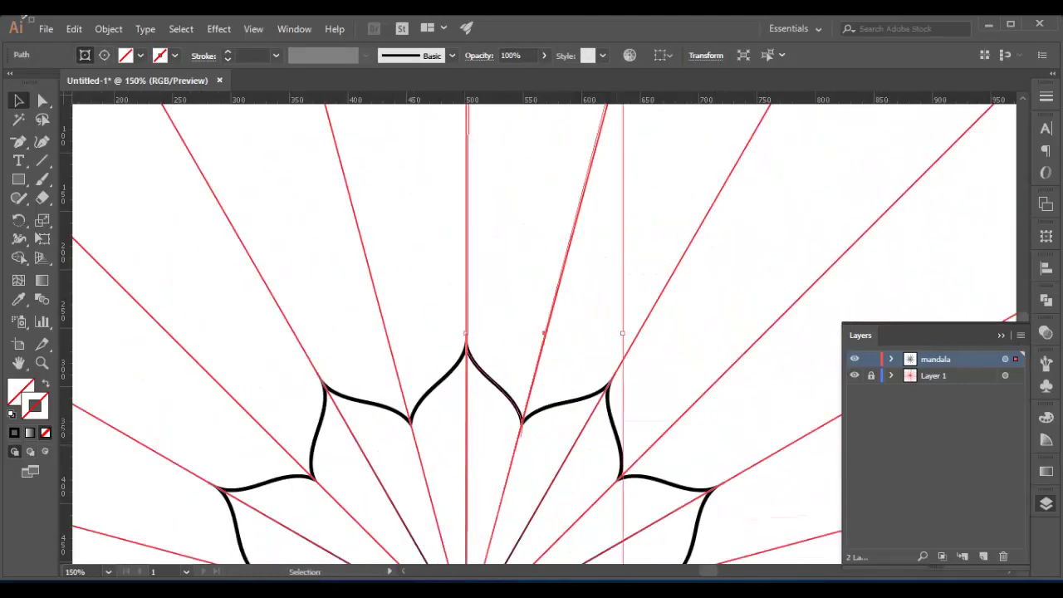
pyautogui.moveTo(466, 345); pyautogui.dragTo(505, 98)
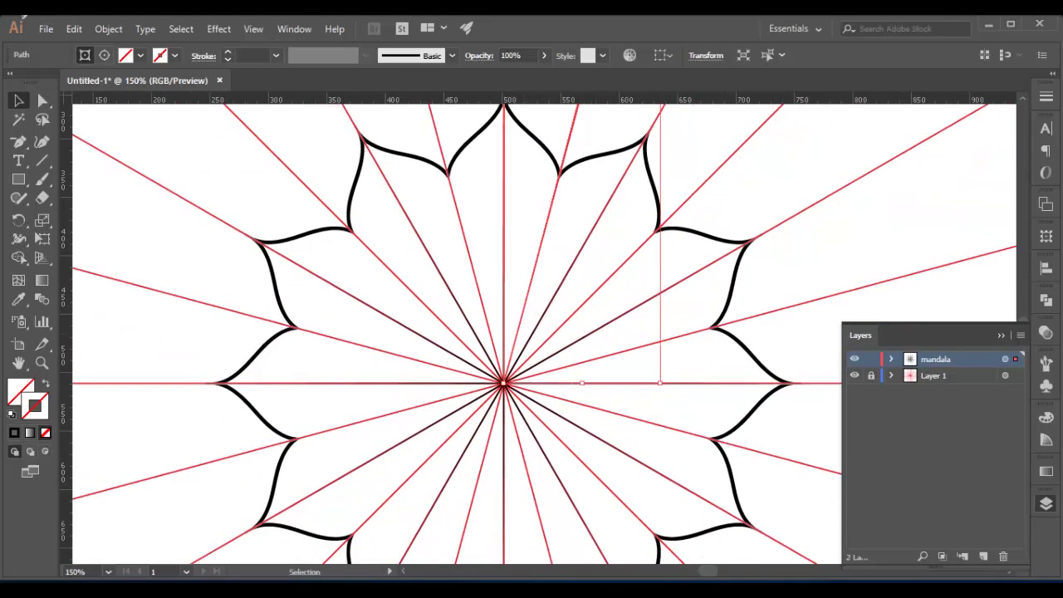
pyautogui.hotkey('ctrl', '-')
pyautogui.hotkey('ctrl', '-')
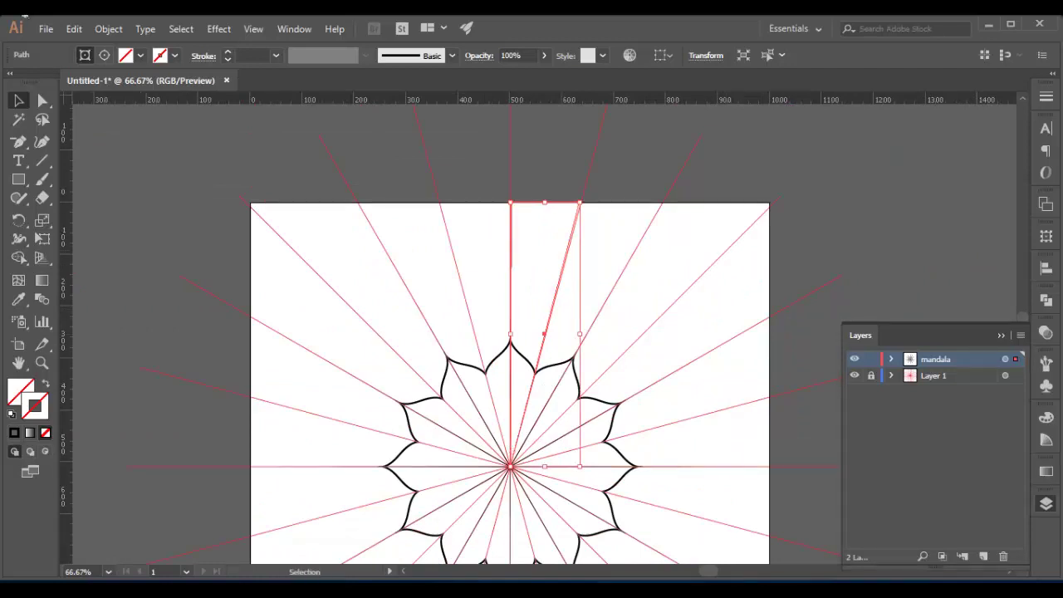
# Toggle Layer 1 off and back on so the red radial guides show around the wedge.
pyautogui.click(855, 376)
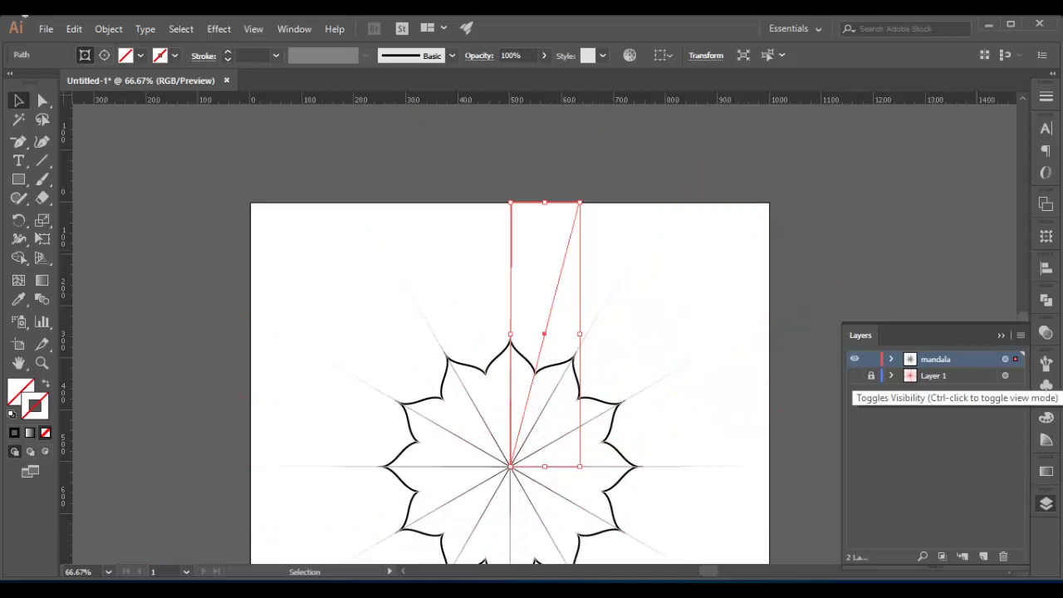
pyautogui.click(855, 376)
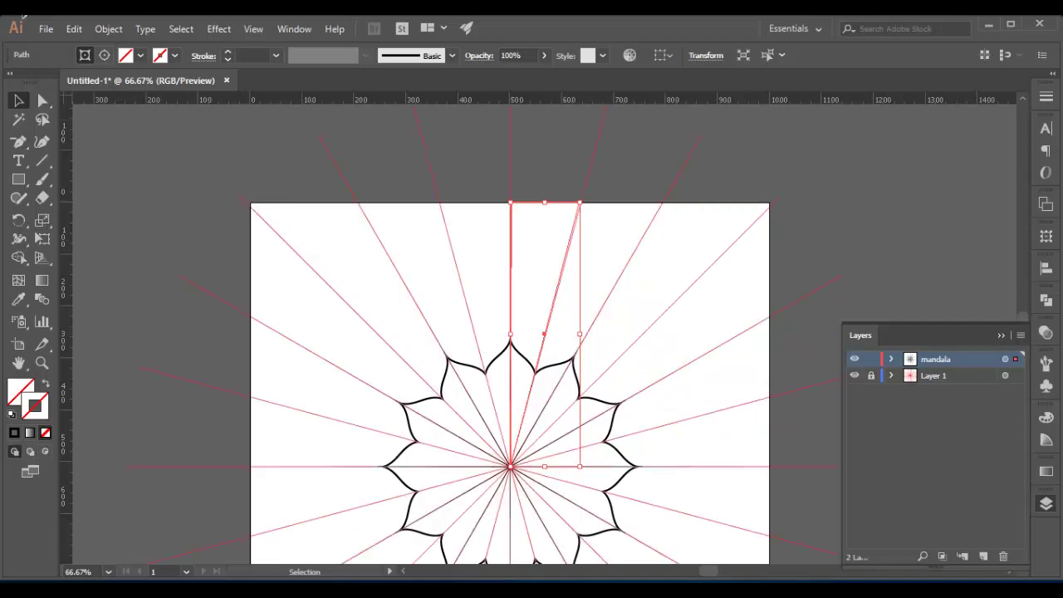
pyautogui.press('a')
pyautogui.press('v')
pyautogui.click(855, 375)
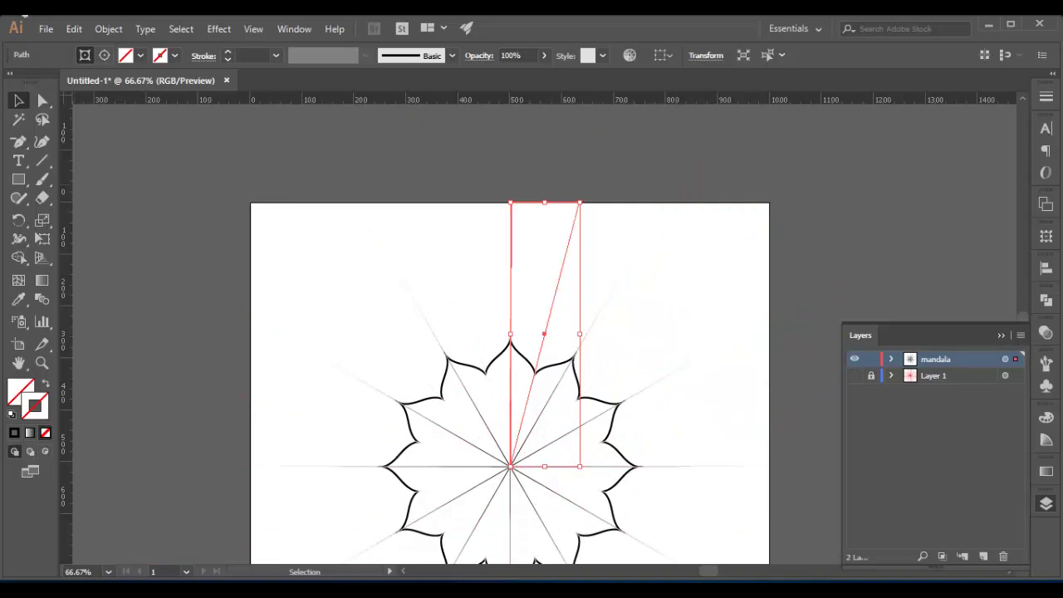
pyautogui.click(855, 376)
# Nudge the wedge's top-right anchor onto the adjacent red guide, to X 630.333 px.
pyautogui.press('a')
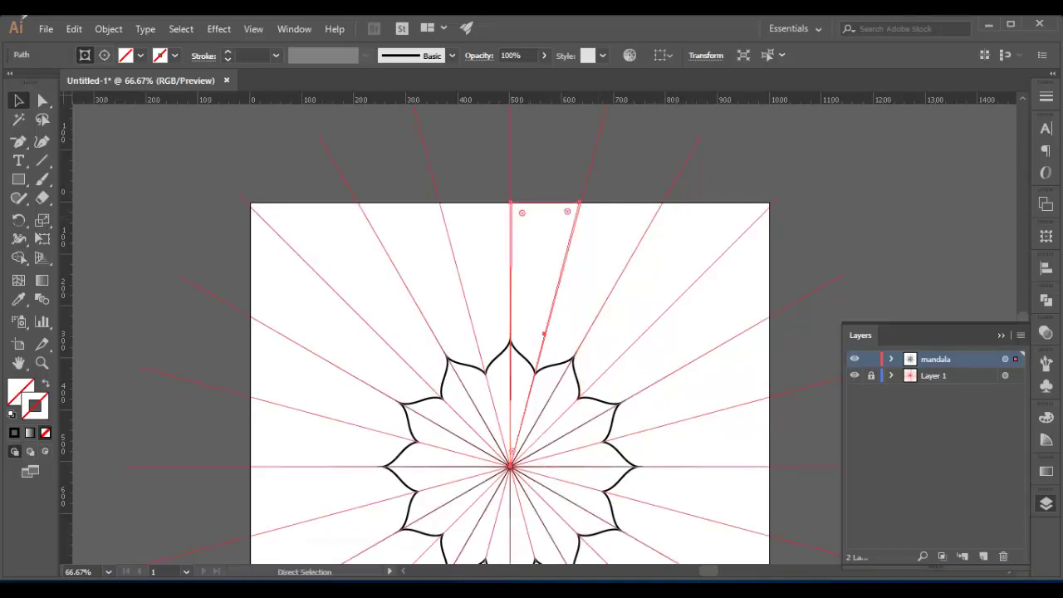
pyautogui.hotkey('ctrl', '+')
pyautogui.hotkey('ctrl', '+')
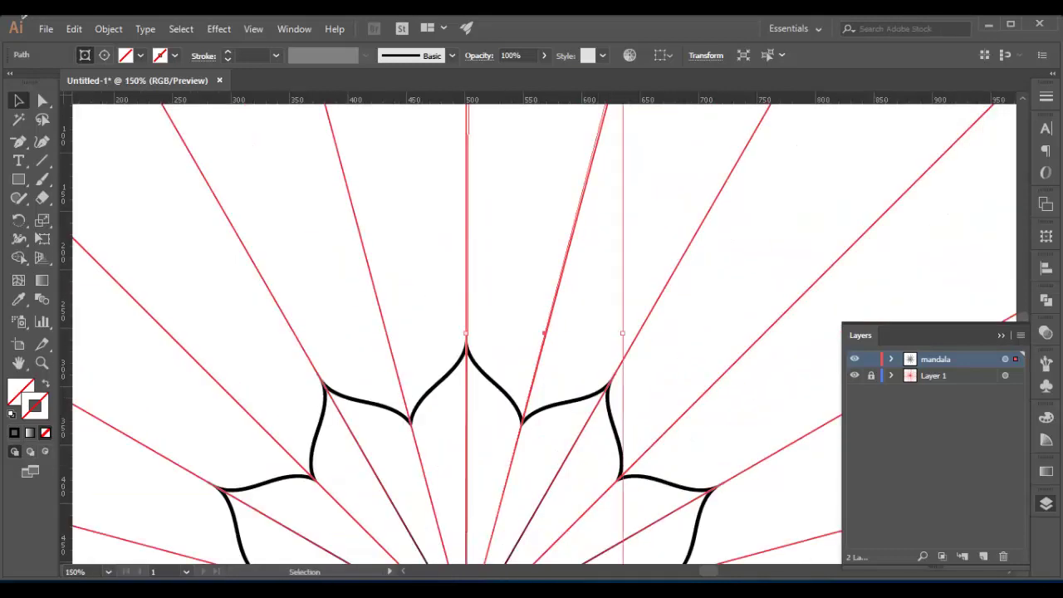
pyautogui.scroll(3, 544, 332)
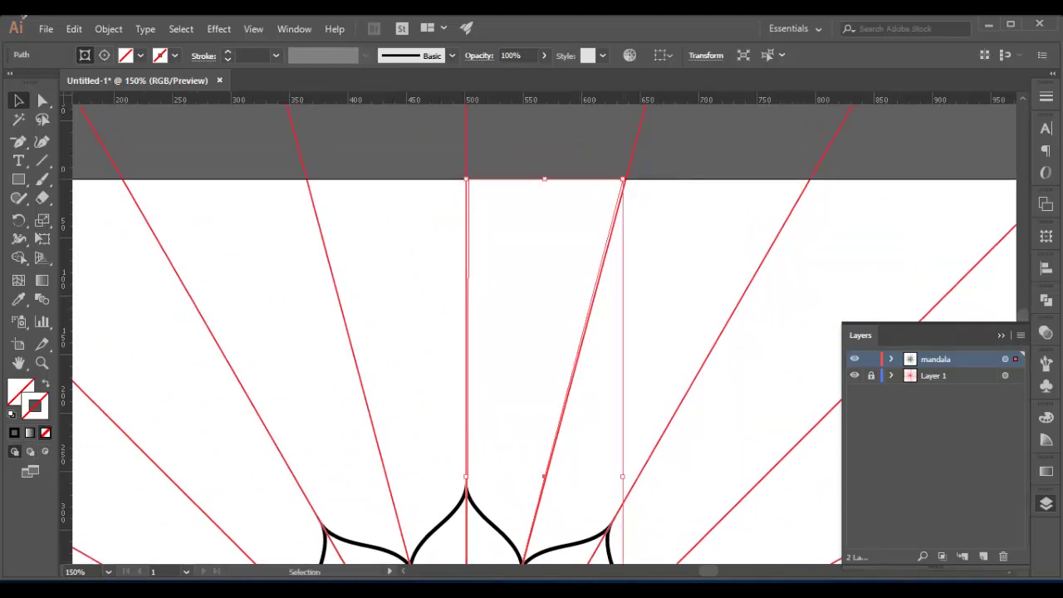
pyautogui.press('a')
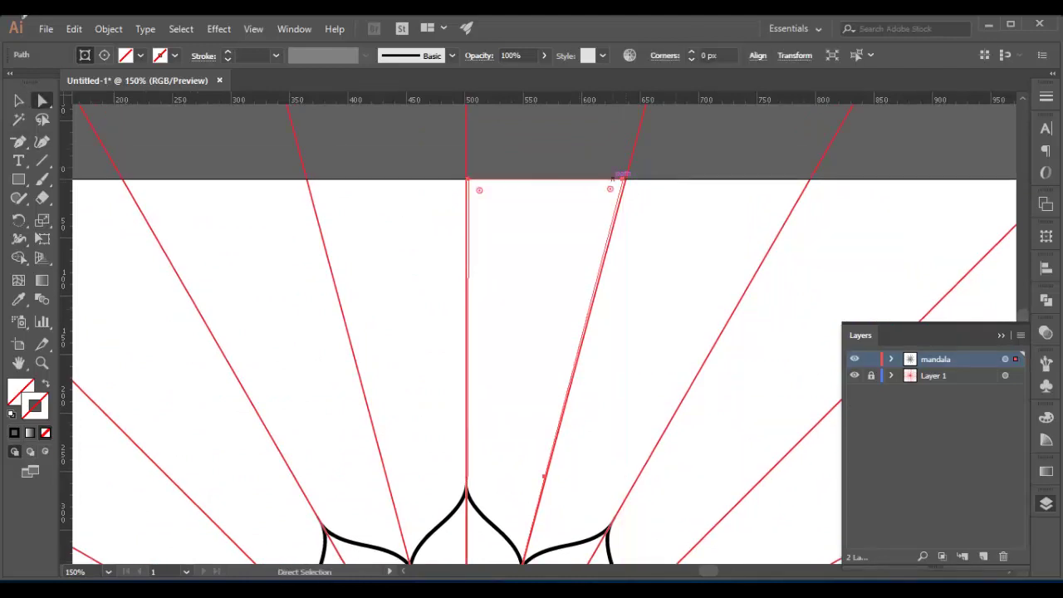
pyautogui.moveTo(619, 178); pyautogui.dragTo(617, 179)
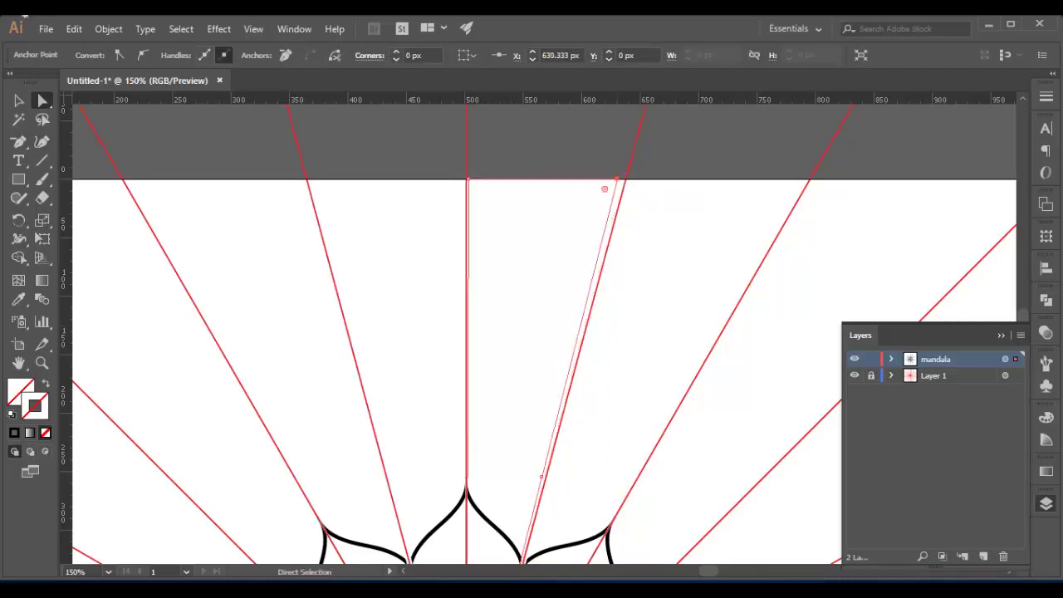
pyautogui.click(854, 376)
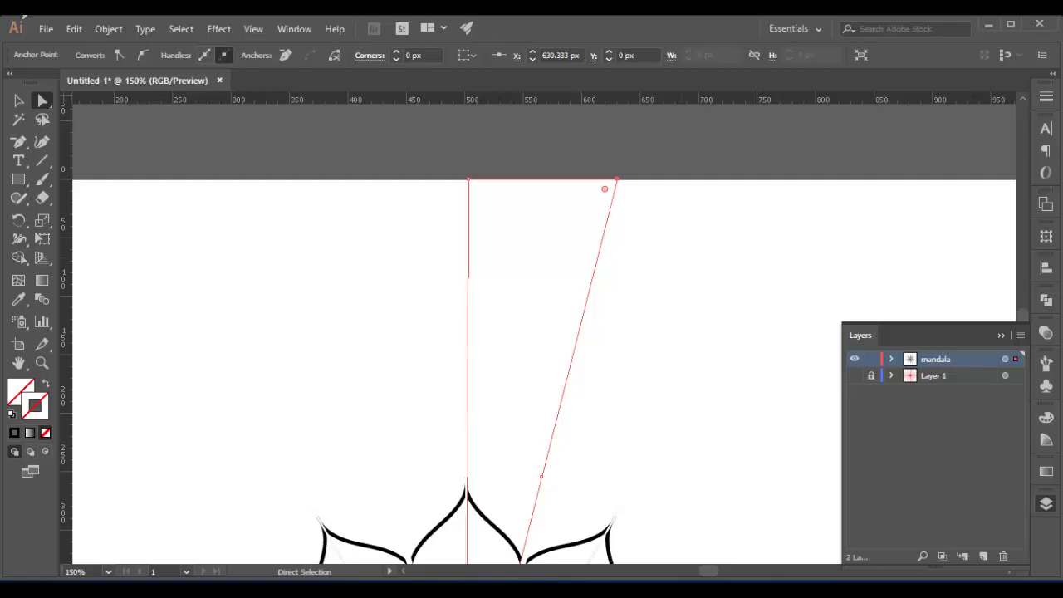
pyautogui.hotkey('ctrl', '-')
pyautogui.hotkey('ctrl', '-')
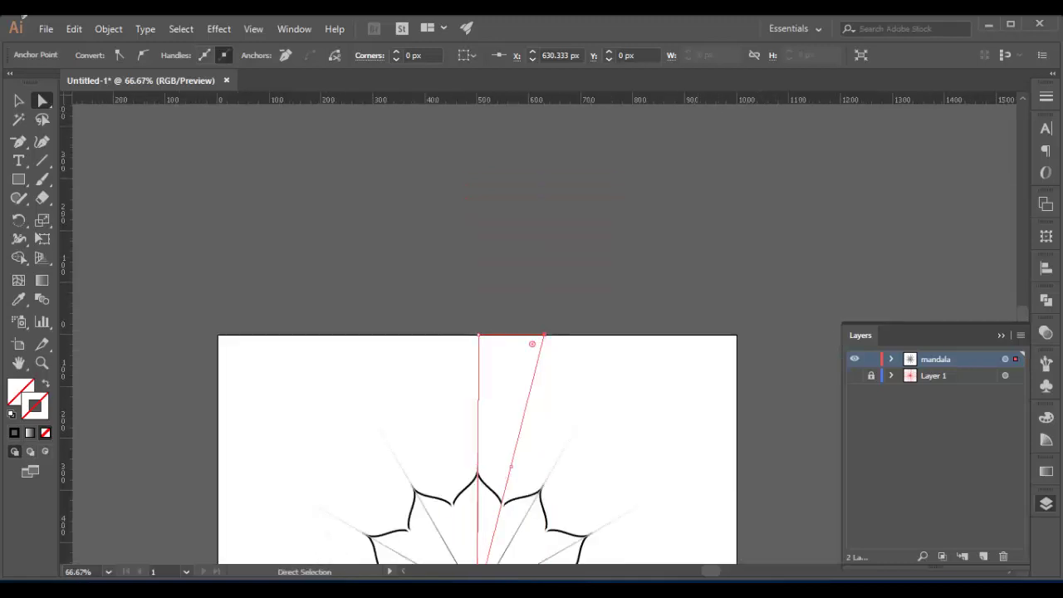
pyautogui.scroll(-3, 497, 365)
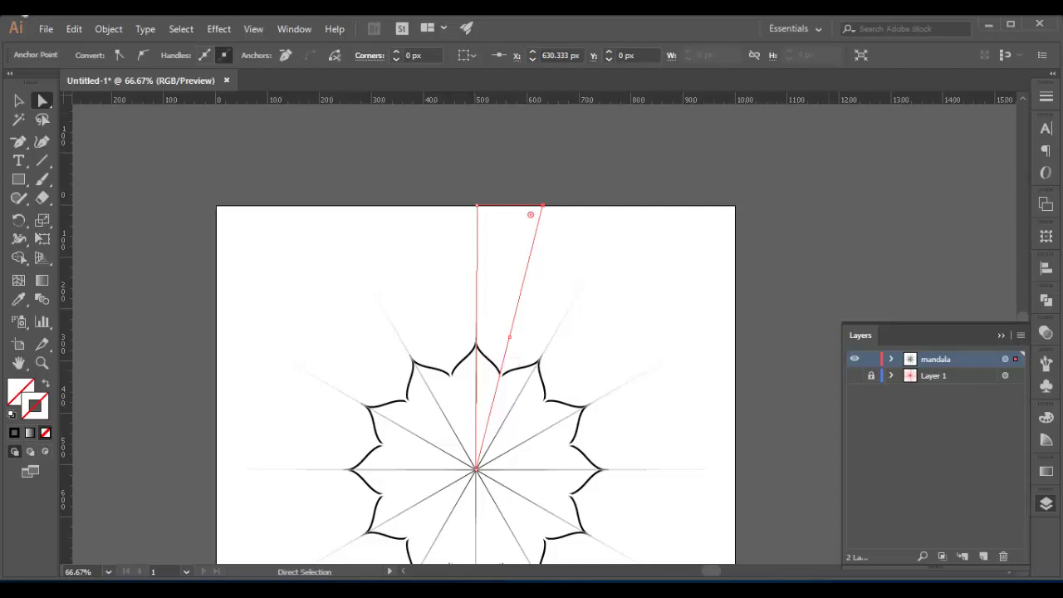
pyautogui.hotkey('ctrl', 'a')
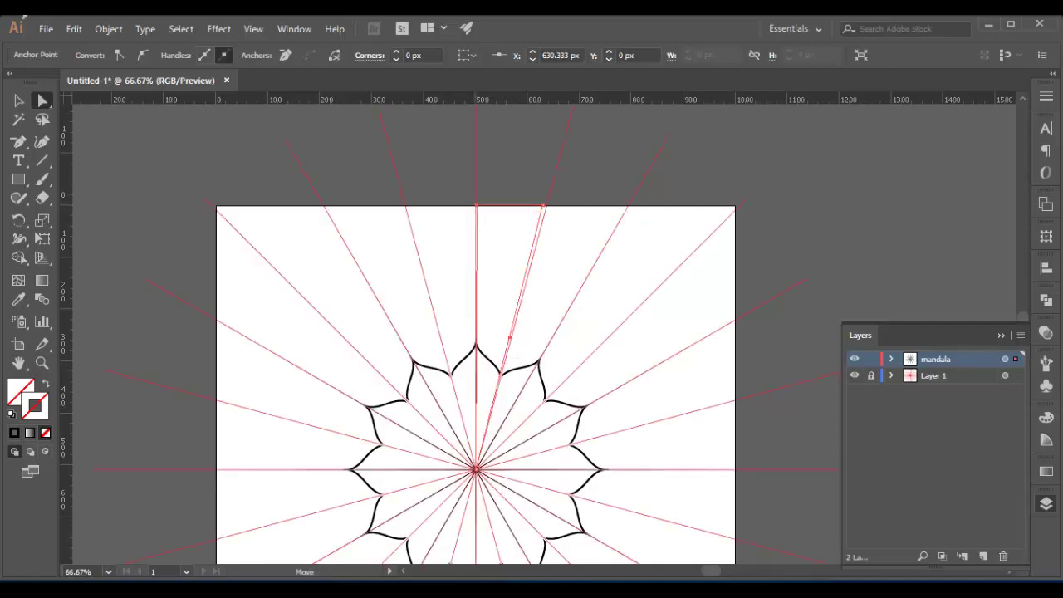
# Shift the wedge's top-left anchor right, then back left, comparing it with guides hidden and shown.
pyautogui.click(477, 206)
pyautogui.moveTo(477, 206); pyautogui.dragTo(482, 213)
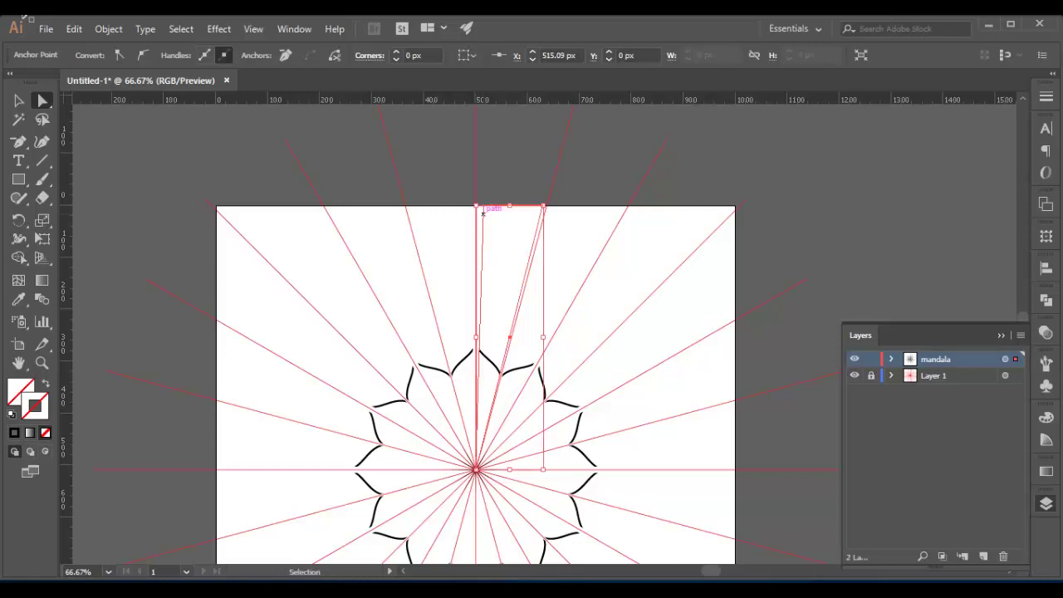
pyautogui.hotkey('ctrl', '+')
pyautogui.hotkey('ctrl', '+')
pyautogui.hotkey('ctrl', '+')
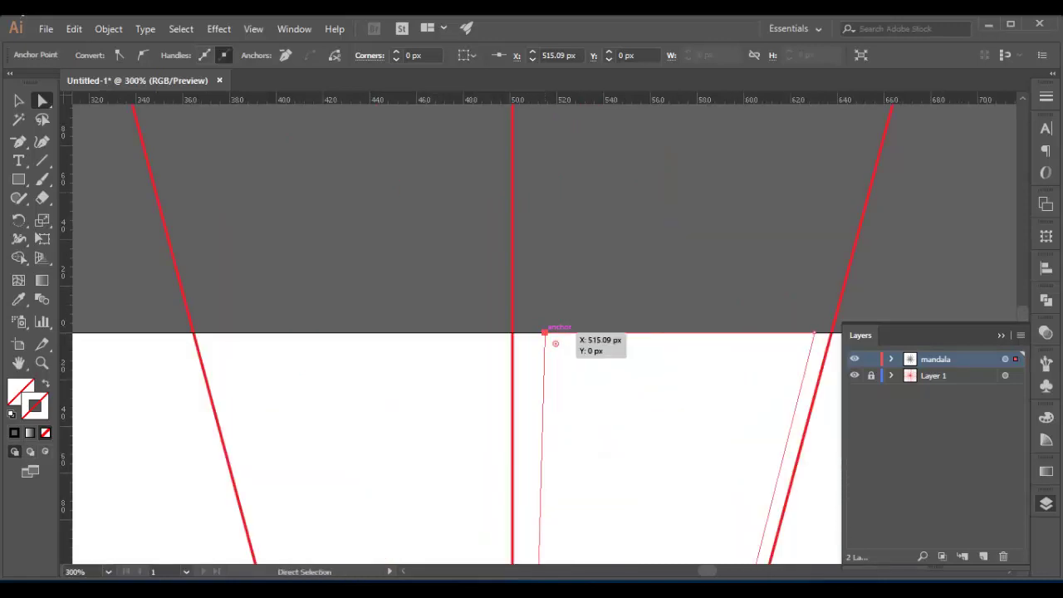
pyautogui.moveTo(545, 334); pyautogui.dragTo(521, 332)
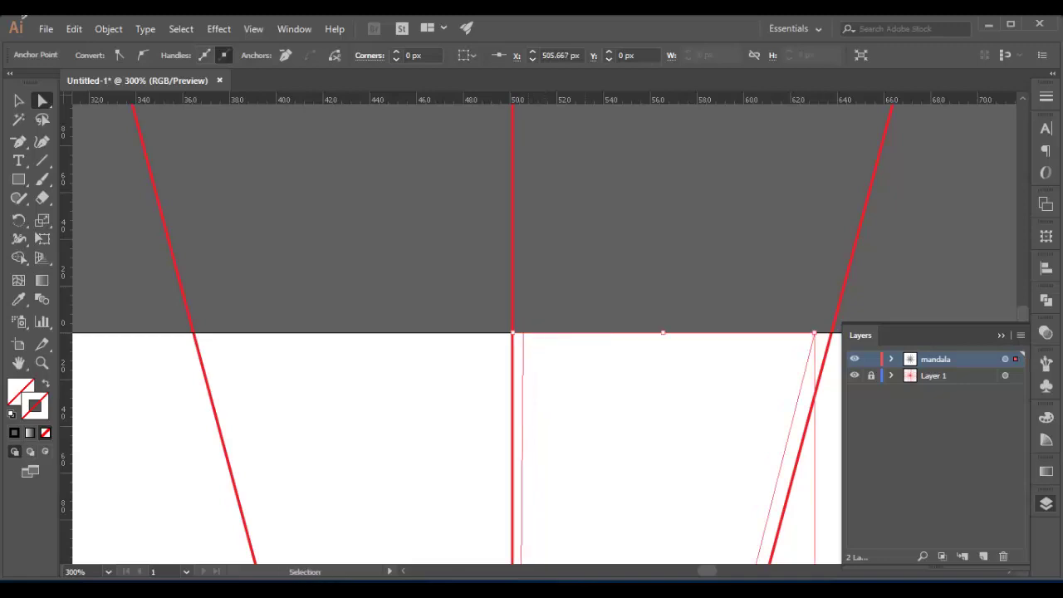
pyautogui.hotkey('ctrl', '-')
pyautogui.hotkey('ctrl', '-')
pyautogui.hotkey('ctrl', '-')
pyautogui.hotkey('ctrl', '-')
pyautogui.hotkey('ctrl', '-')
pyautogui.hotkey('ctrl', '-')
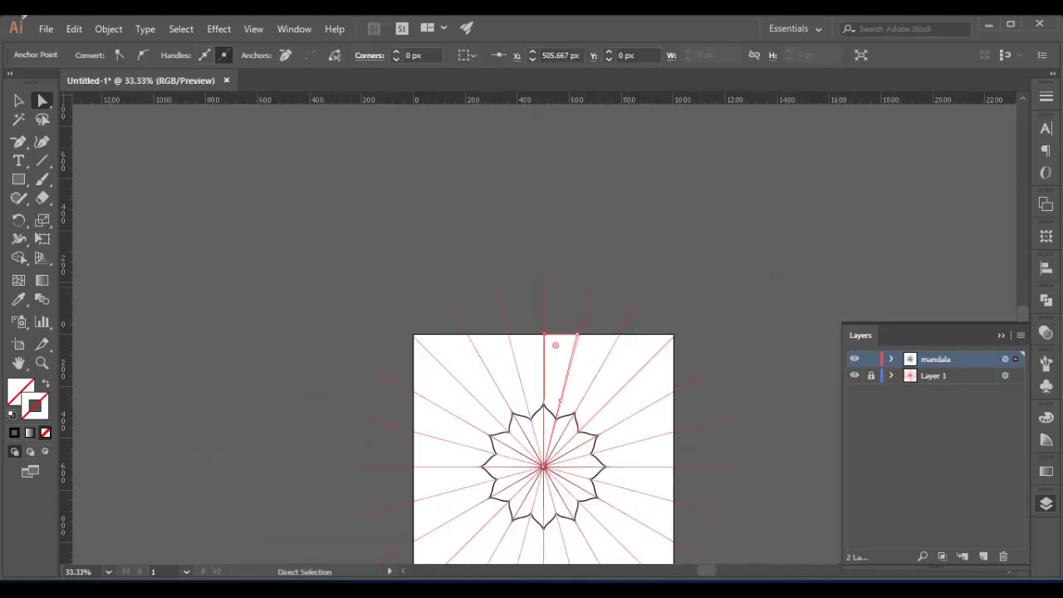
pyautogui.click(854, 376)
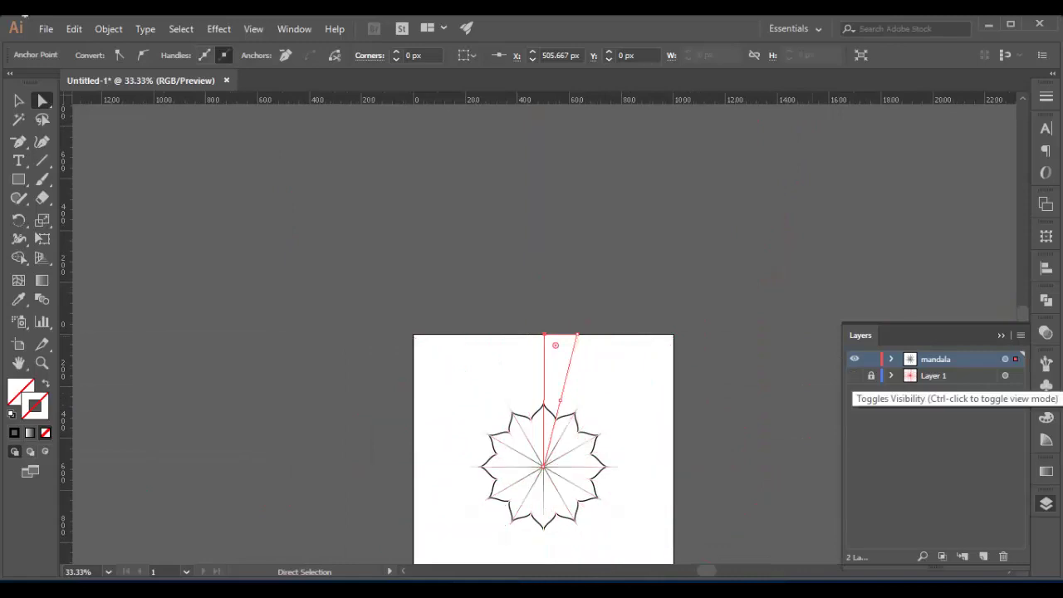
pyautogui.click(853, 375)
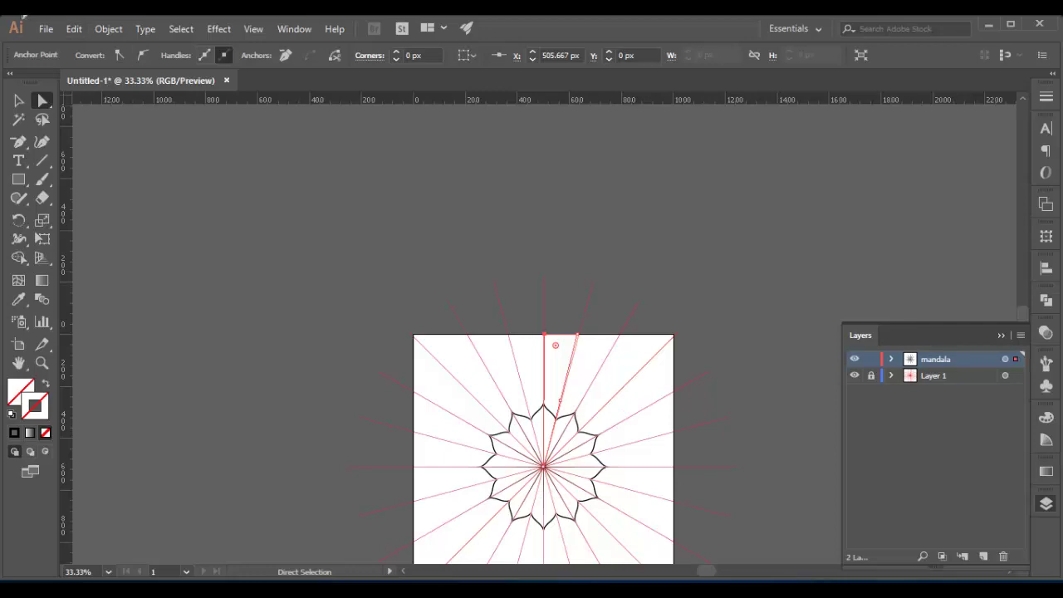
# Zoom and pan to frame the wedge's top anchor and the upper mandala petals.
pyautogui.hotkey('ctrl', '+')
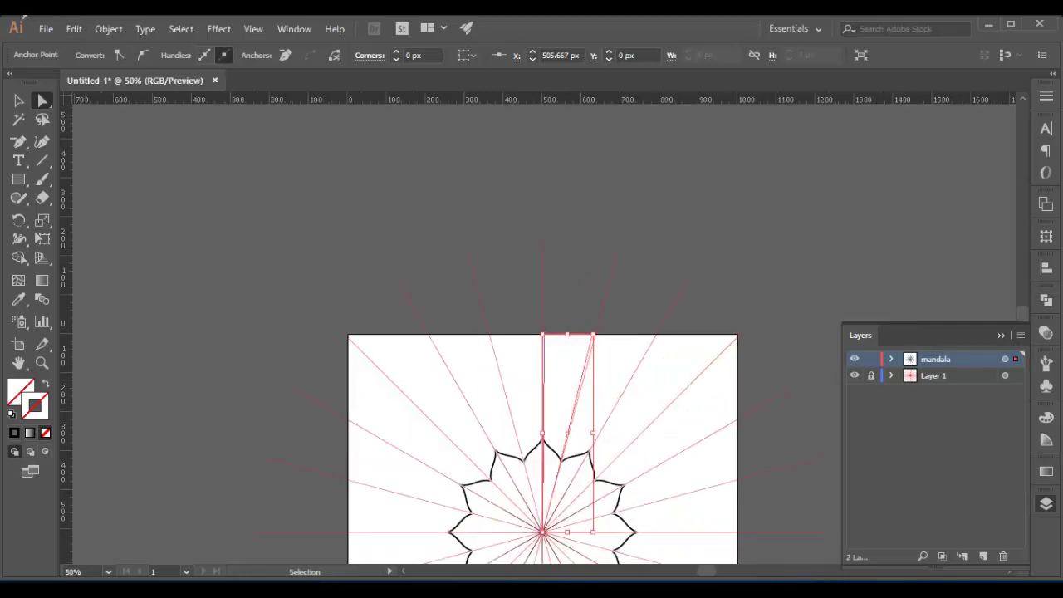
pyautogui.press('space')
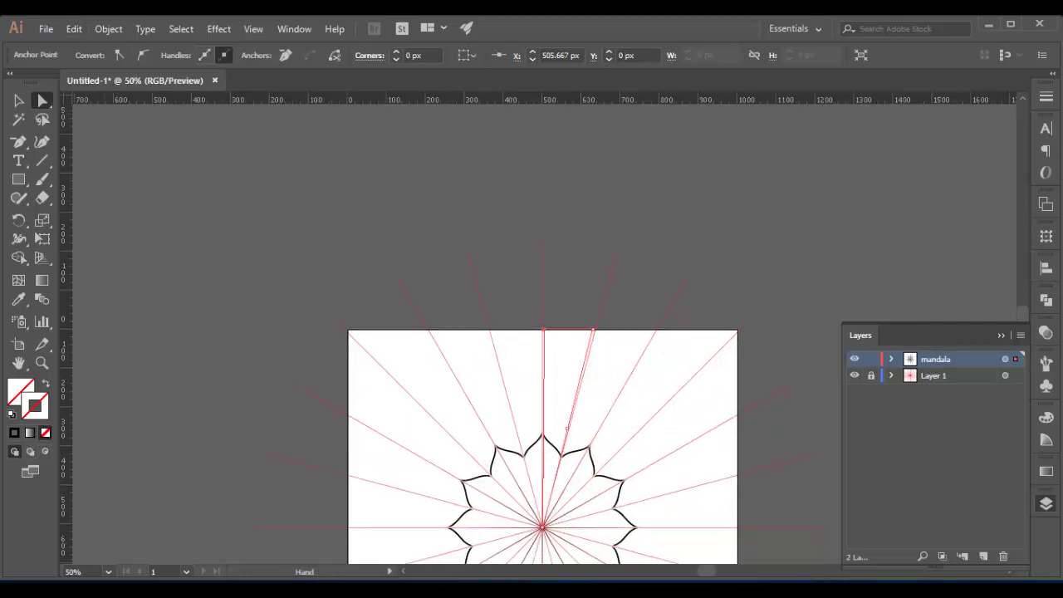
pyautogui.moveTo(554, 344); pyautogui.dragTo(534, 229)
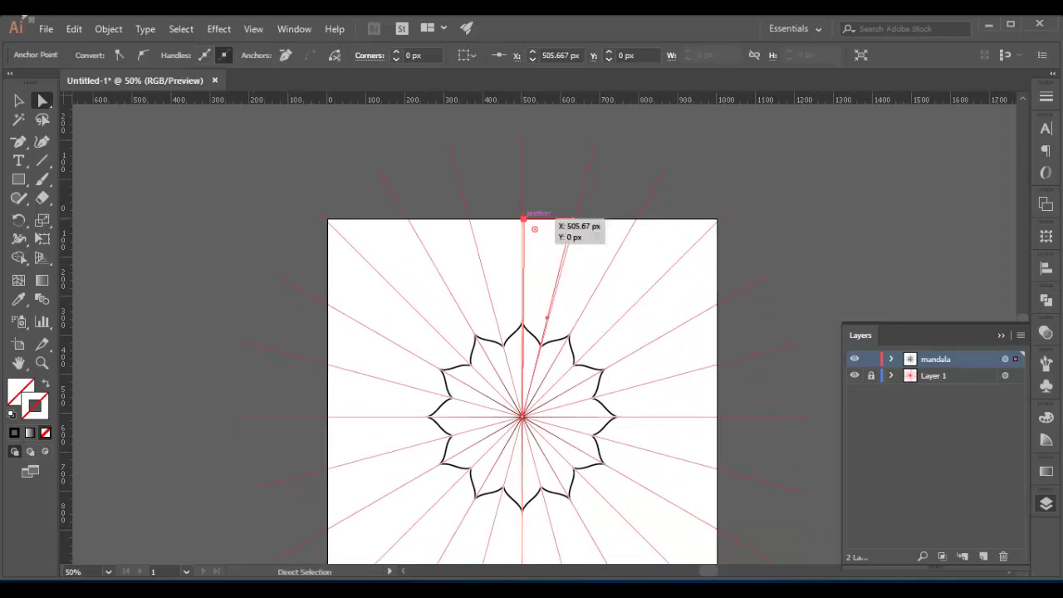
pyautogui.hotkey('ctrl', '+')
pyautogui.hotkey('ctrl', '+')
pyautogui.hotkey('ctrl', '+')
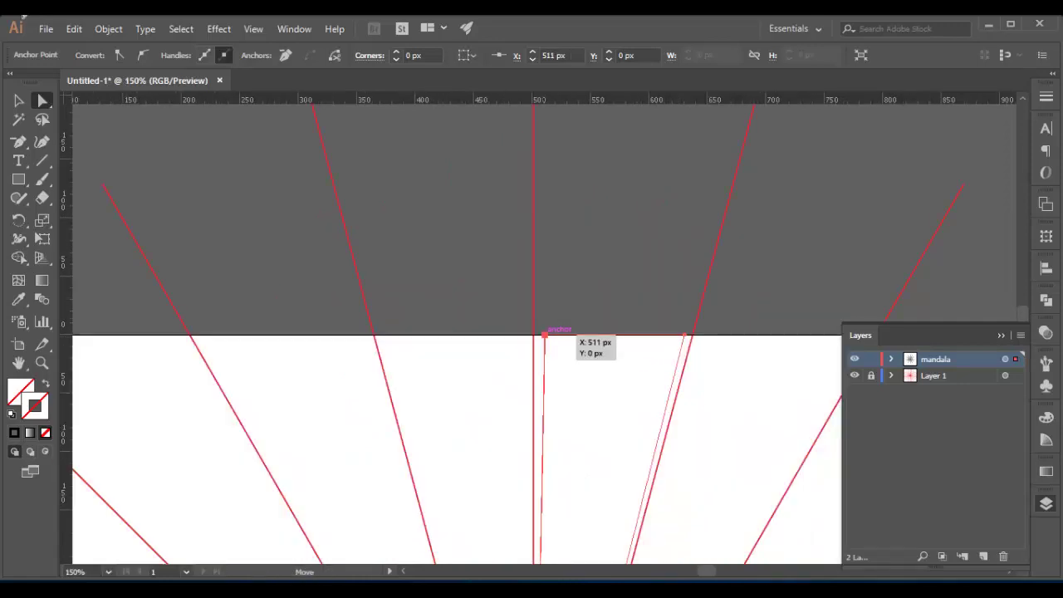
pyautogui.hotkey('ctrl', '-')
pyautogui.hotkey('ctrl', '-')
pyautogui.hotkey('ctrl', '-')
pyautogui.hotkey('ctrl', 'shift', 'a')
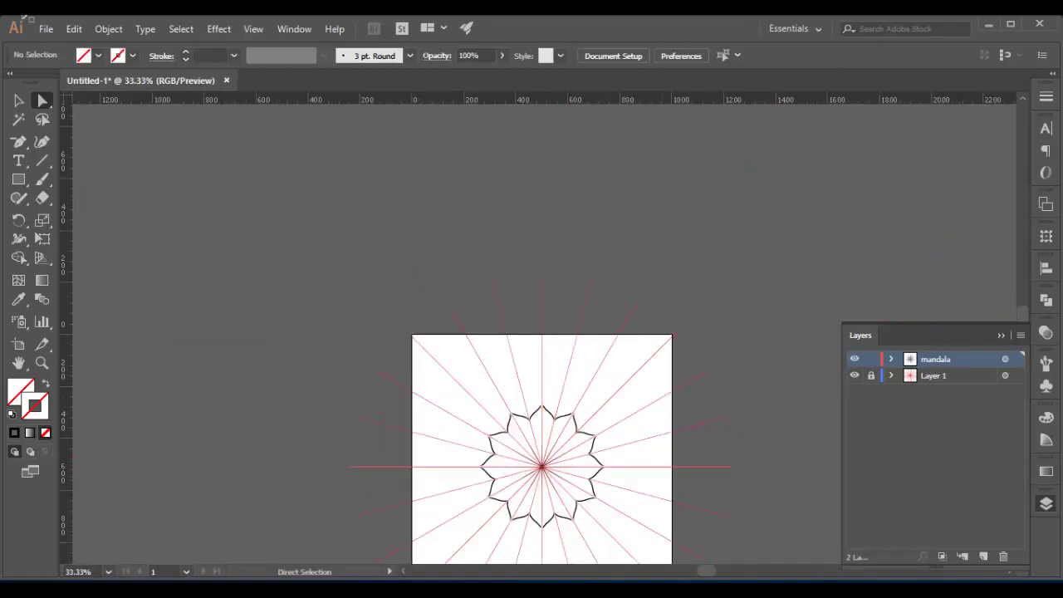
pyautogui.hotkey('ctrl', '+')
pyautogui.hotkey('ctrl', '+')
pyautogui.hotkey('ctrl', '+')
pyautogui.hotkey('ctrl', '+')
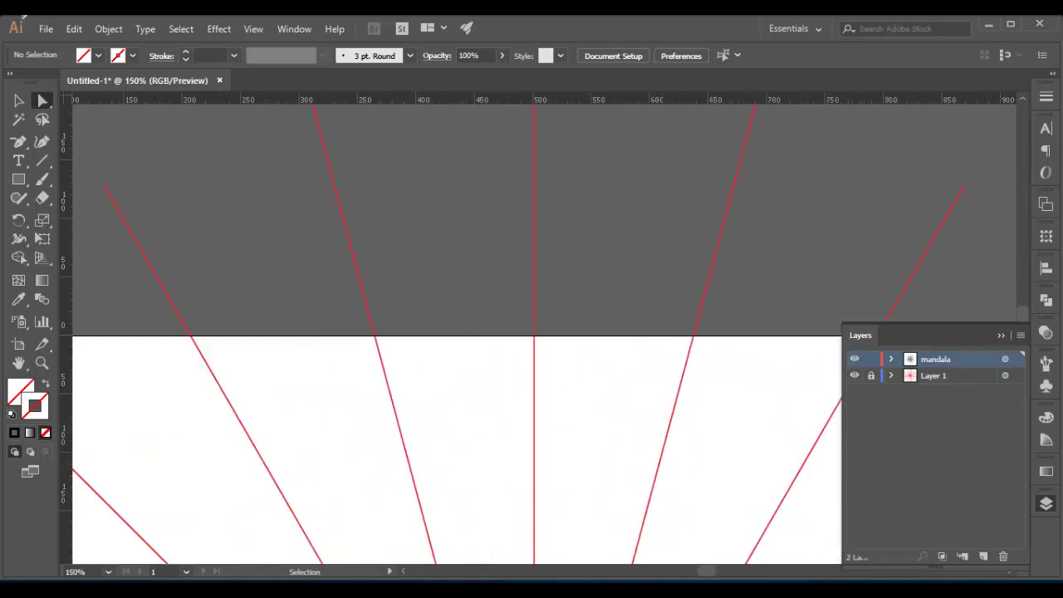
pyautogui.press('space')
pyautogui.moveTo(532, 465); pyautogui.dragTo(526, 106)
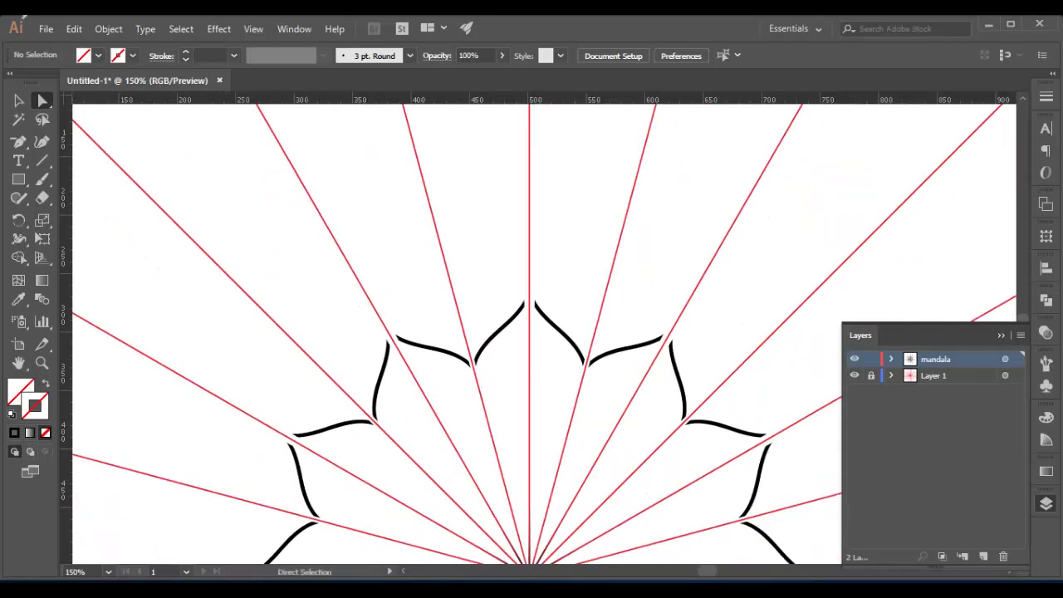
# Drag the top-left anchor onto the vertical centre guide, about X 506.333 px, and deselect.
pyautogui.click(605, 277)
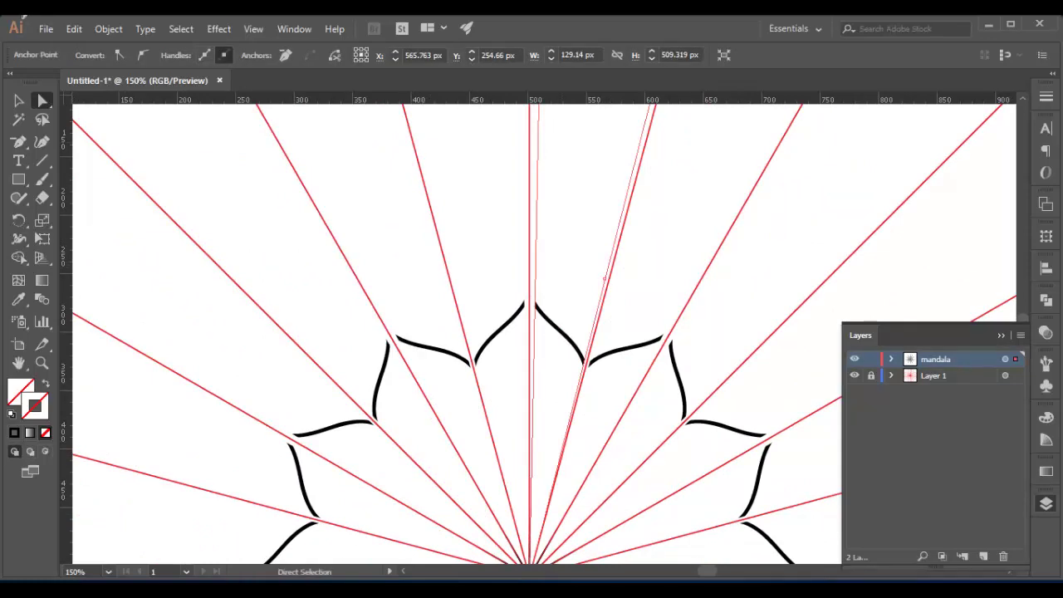
pyautogui.moveTo(606, 278); pyautogui.dragTo(593, 519)
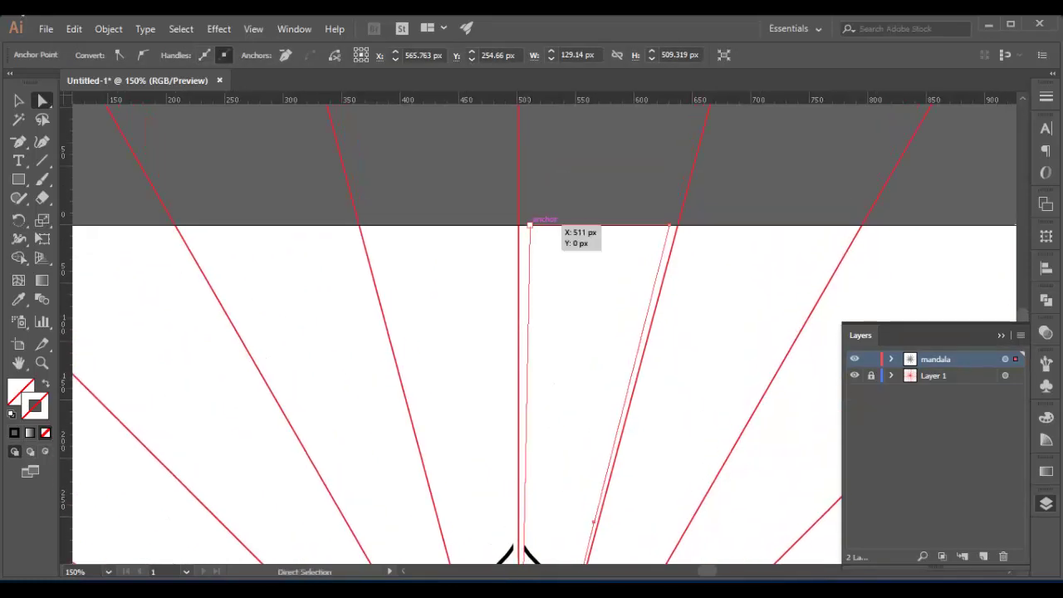
pyautogui.moveTo(530, 225); pyautogui.dragTo(523, 224)
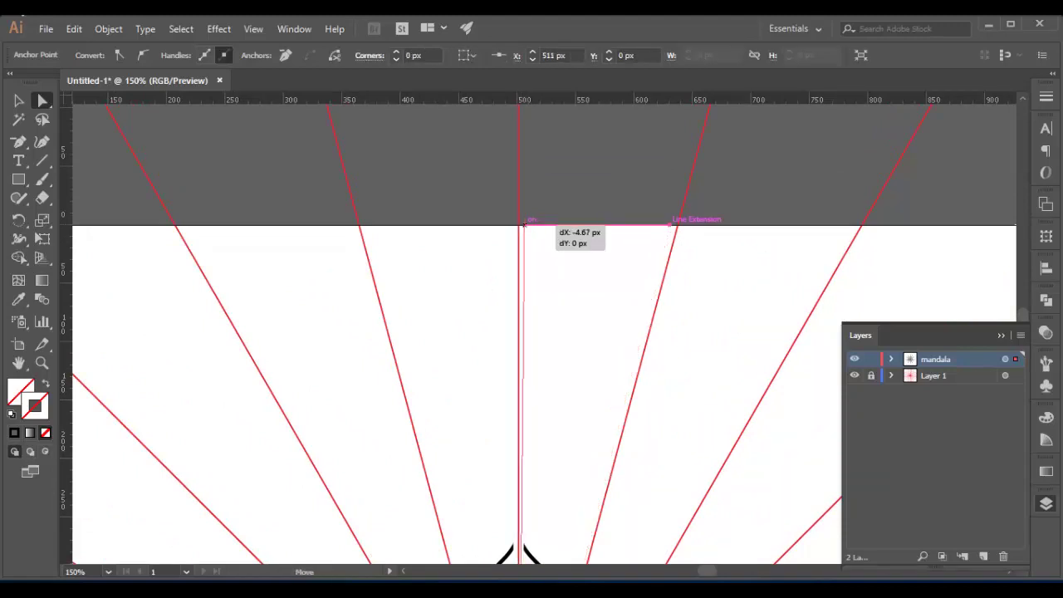
pyautogui.moveTo(523, 224); pyautogui.dragTo(518, 224)
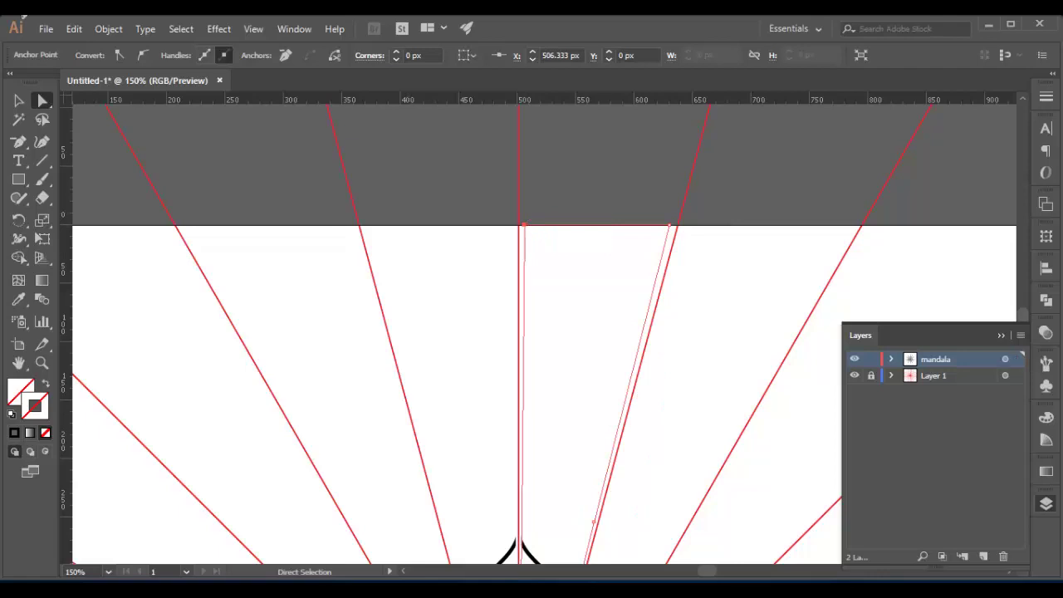
pyautogui.hotkey('ctrl', 'shift', 'a')
pyautogui.hotkey('ctrl', '-')
pyautogui.hotkey('ctrl', '-')
pyautogui.hotkey('ctrl', '-')
pyautogui.hotkey('ctrl', '-')
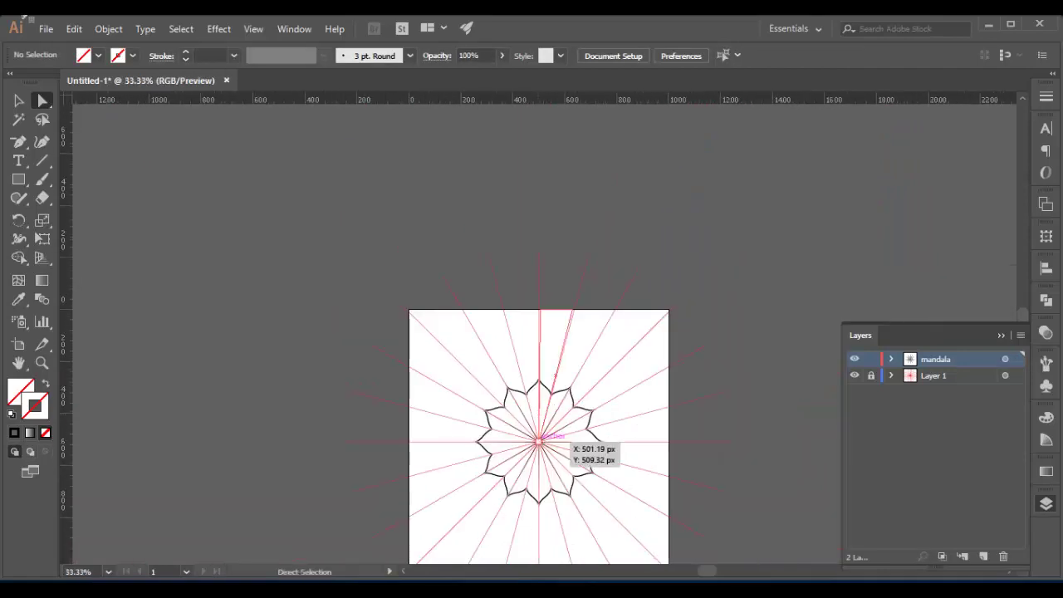
# Draw an inner leaf stroke in the top petal with the Paintbrush, then undo it.
pyautogui.press('b')
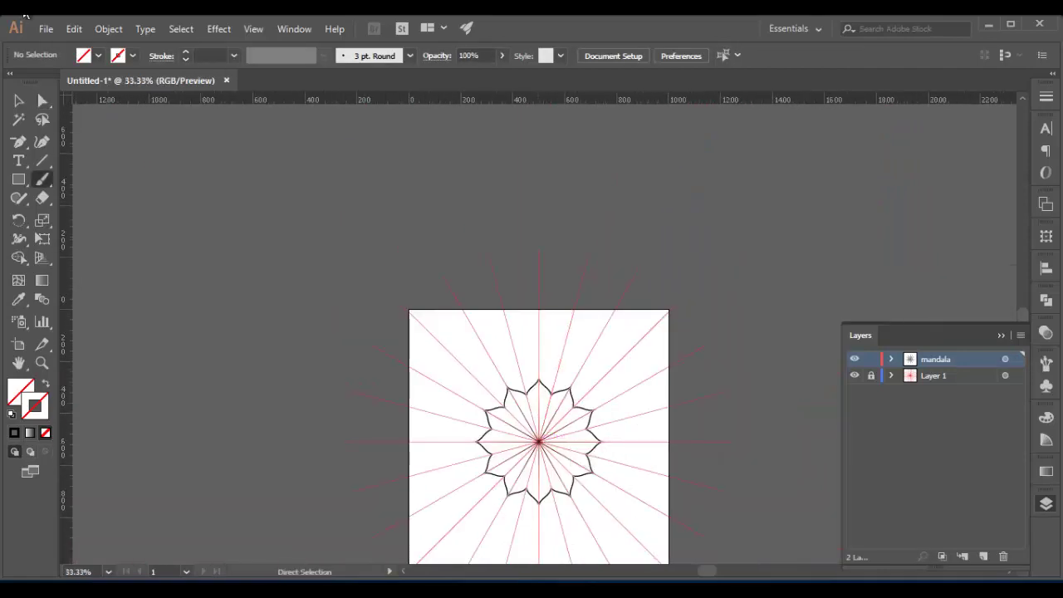
pyautogui.hotkey('ctrl', '=')
pyautogui.hotkey('ctrl', '=')
pyautogui.hotkey('ctrl', '=')
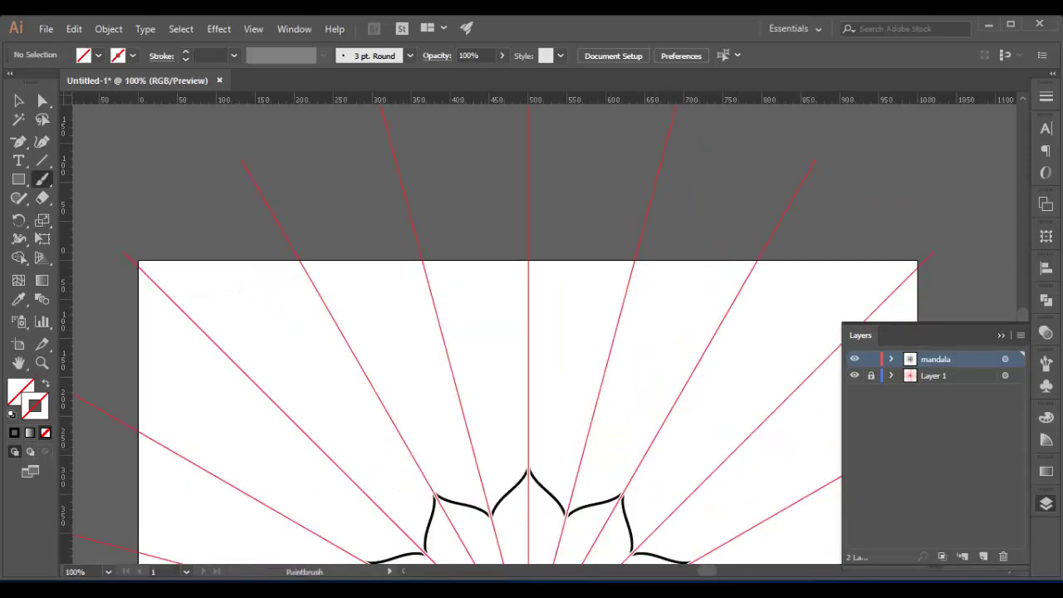
pyautogui.moveTo(526, 465); pyautogui.dragTo(522, 283)
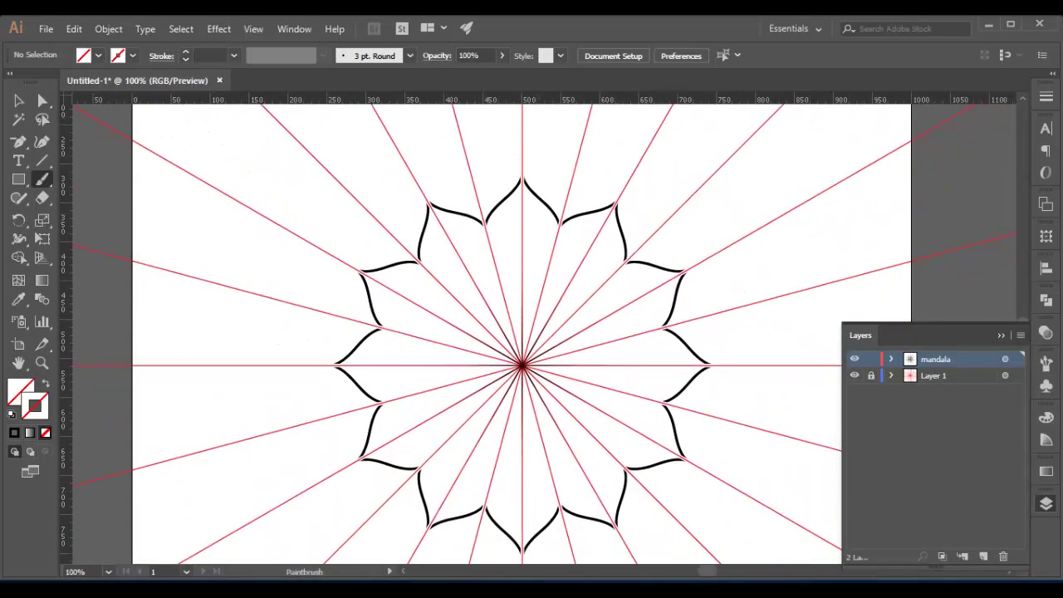
pyautogui.moveTo(523, 213); pyautogui.dragTo(541, 264)
pyautogui.moveTo(540, 265); pyautogui.dragTo(522, 298)
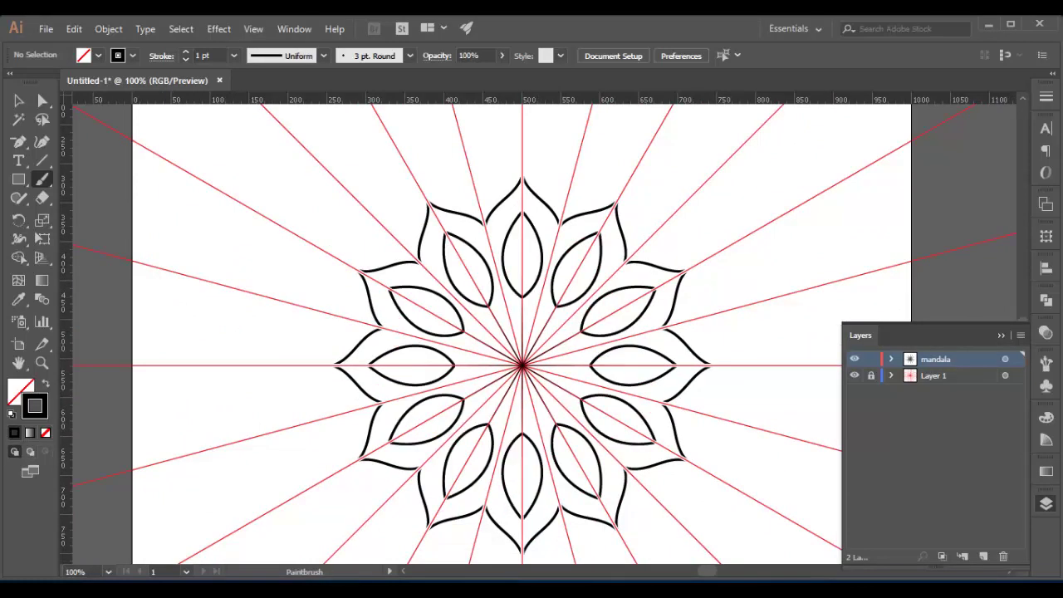
pyautogui.press('ctrl')
pyautogui.hotkey('ctrl', 'z')
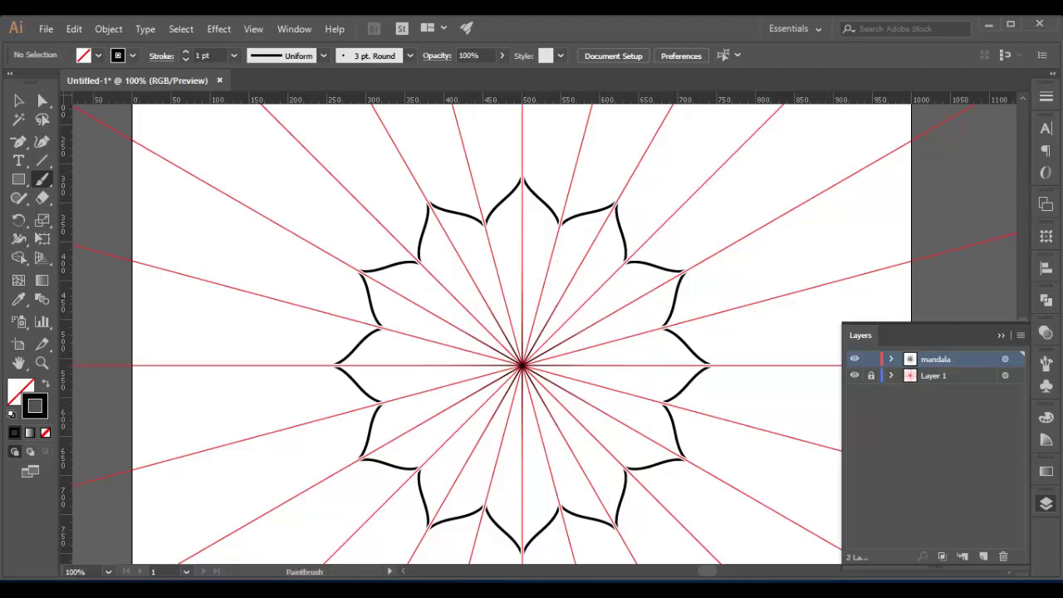
# Draw a teardrop in the top petal and a pointed inner petal repeating around the centre.
pyautogui.moveTo(523, 202); pyautogui.dragTo(521, 209)
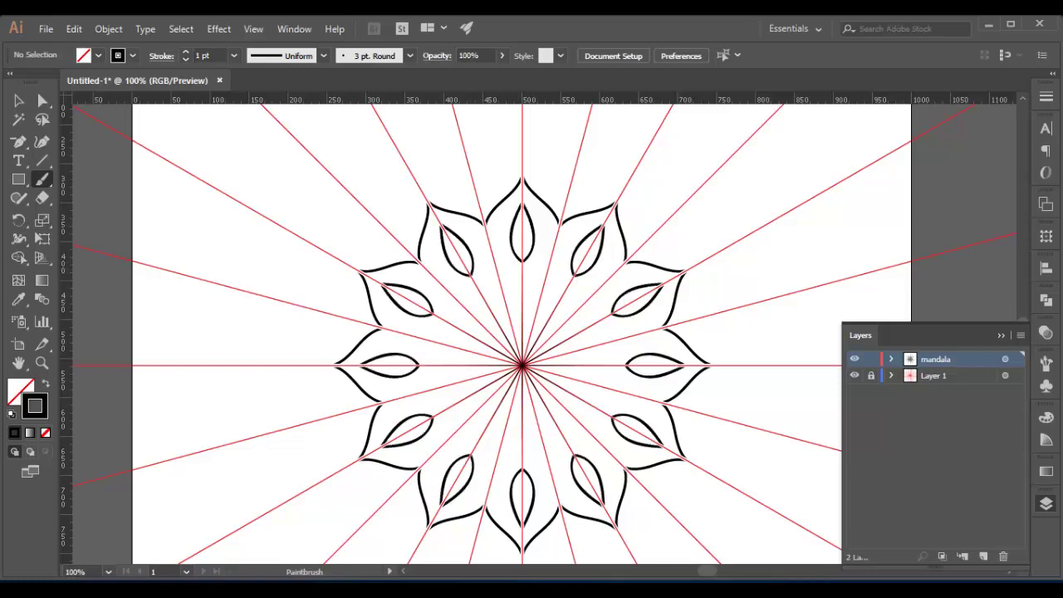
pyautogui.moveTo(522, 280)
pyautogui.mouseDown()
pyautogui.moveTo(532, 311)
pyautogui.moveTo(515, 317)
pyautogui.mouseUp()
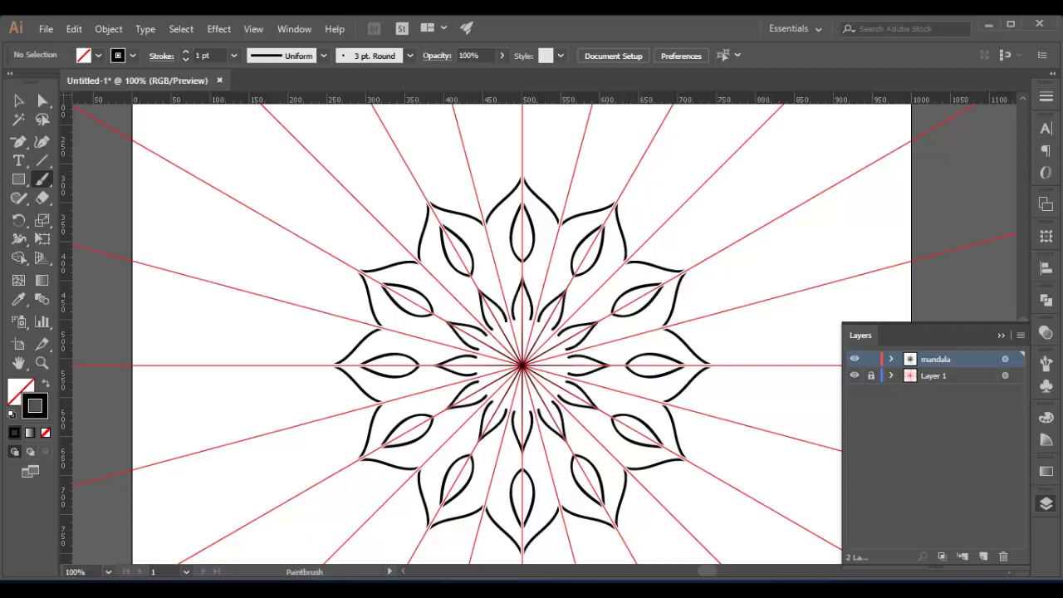
pyautogui.hotkey('ctrl', 'z')
pyautogui.hotkey('ctrl', 'z')
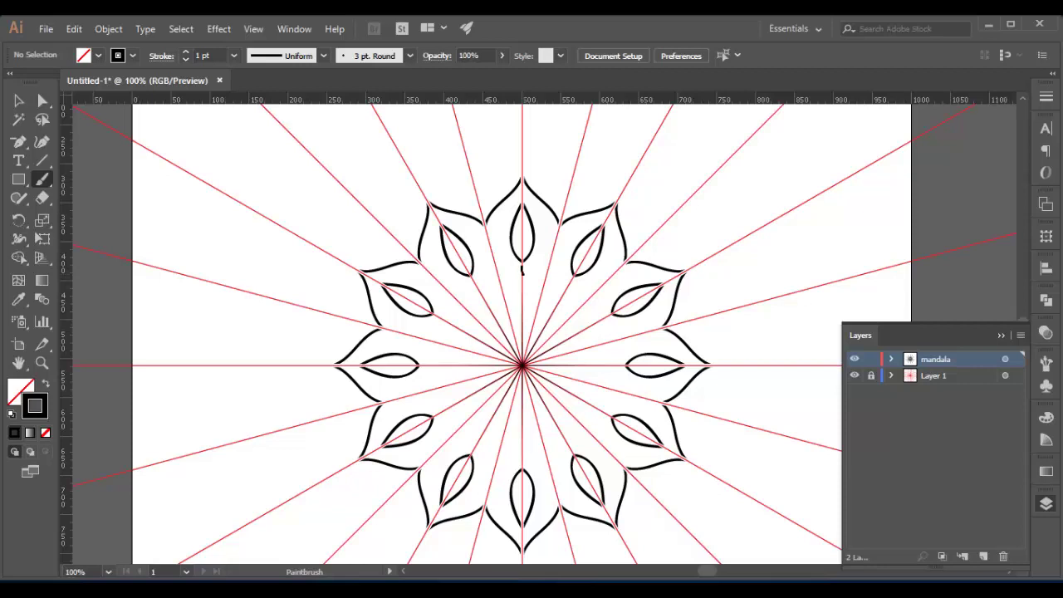
pyautogui.moveTo(525, 280); pyautogui.dragTo(537, 312)
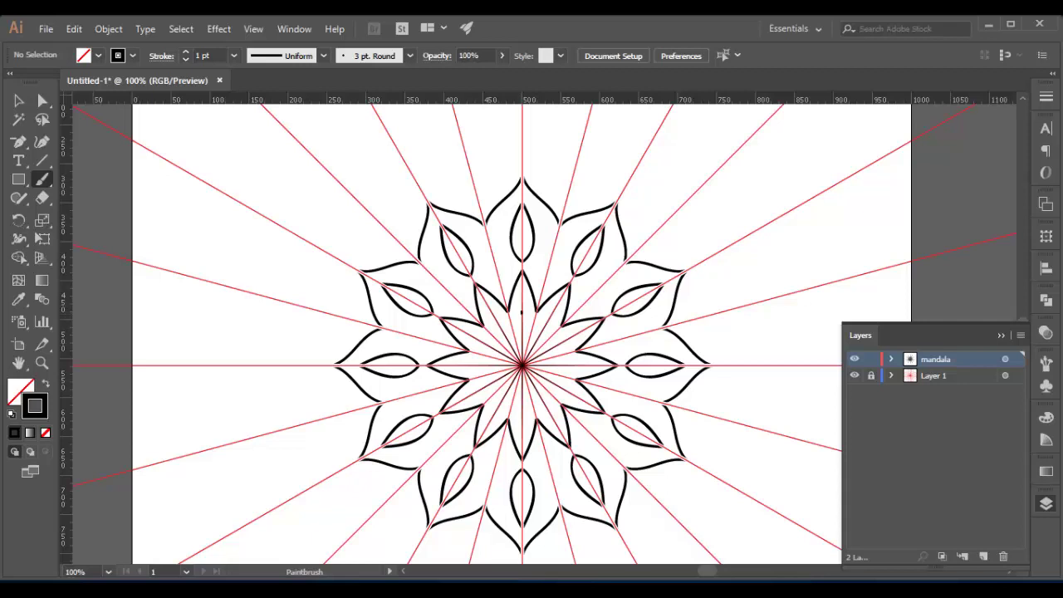
pyautogui.moveTo(521, 312); pyautogui.dragTo(522, 320)
pyautogui.scroll(3, 499, 333)
# Paint one large pointed outer petal so it repeats into twelve around the existing petals.
pyautogui.scroll(2, 499, 332)
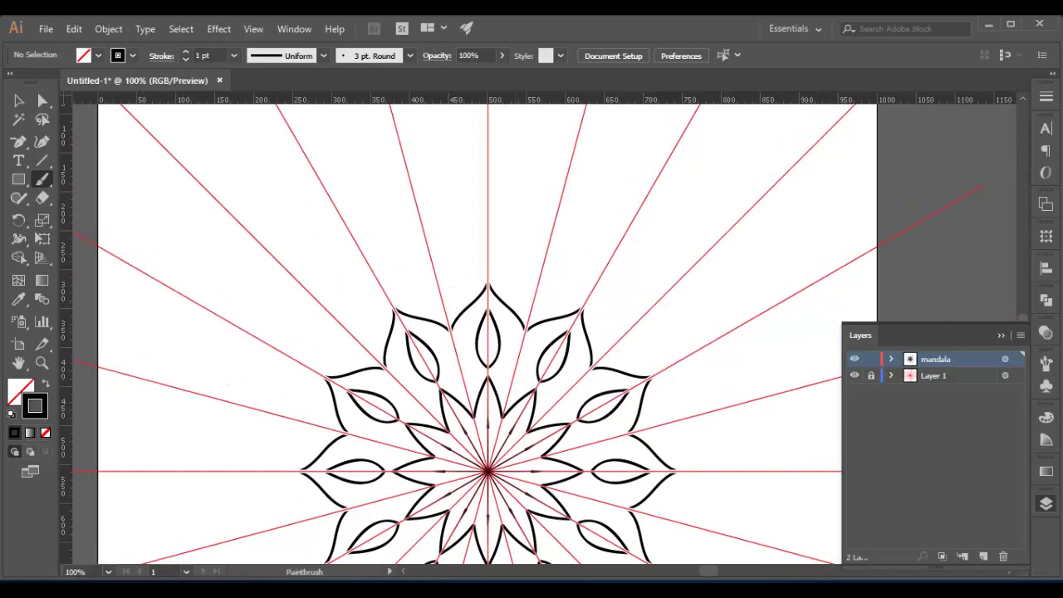
pyautogui.moveTo(486, 209)
pyautogui.mouseDown()
pyautogui.moveTo(533, 270)
pyautogui.moveTo(533, 298)
pyautogui.mouseUp()
pyautogui.hscroll(2, 465, 332)
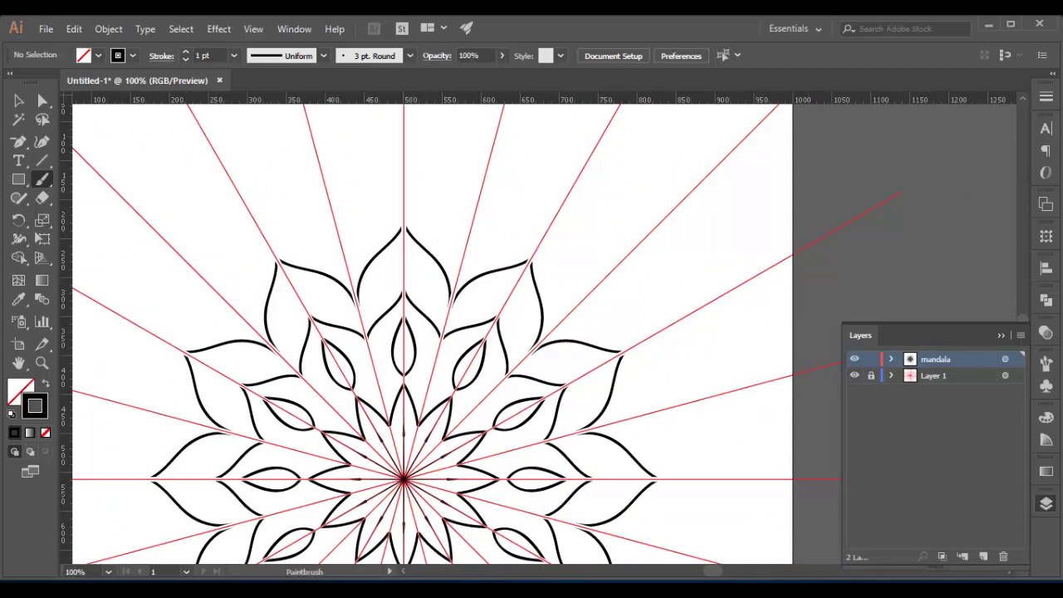
pyautogui.press('F9')
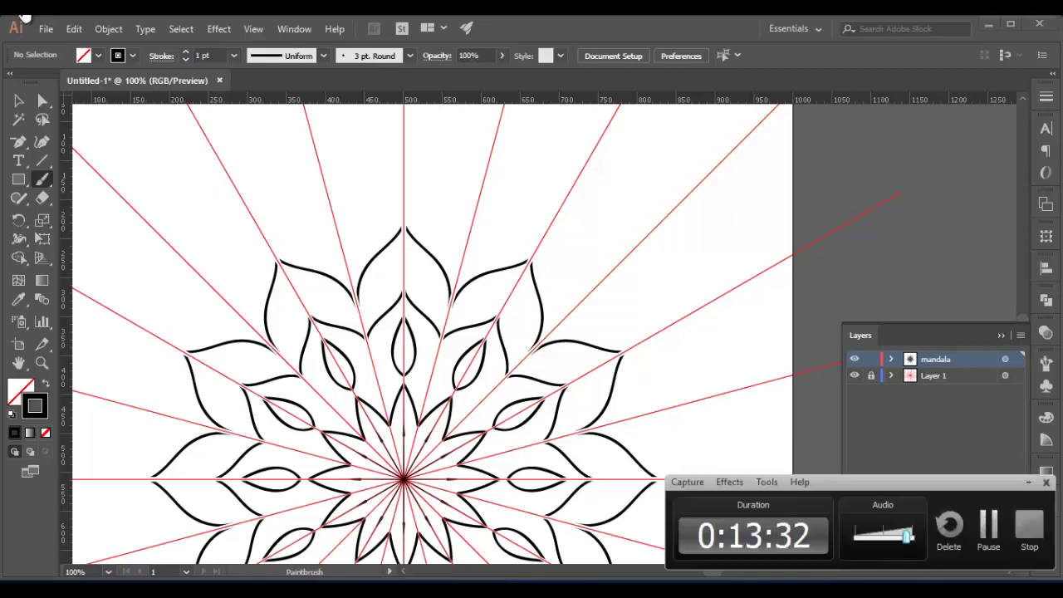
pyautogui.press('F9')
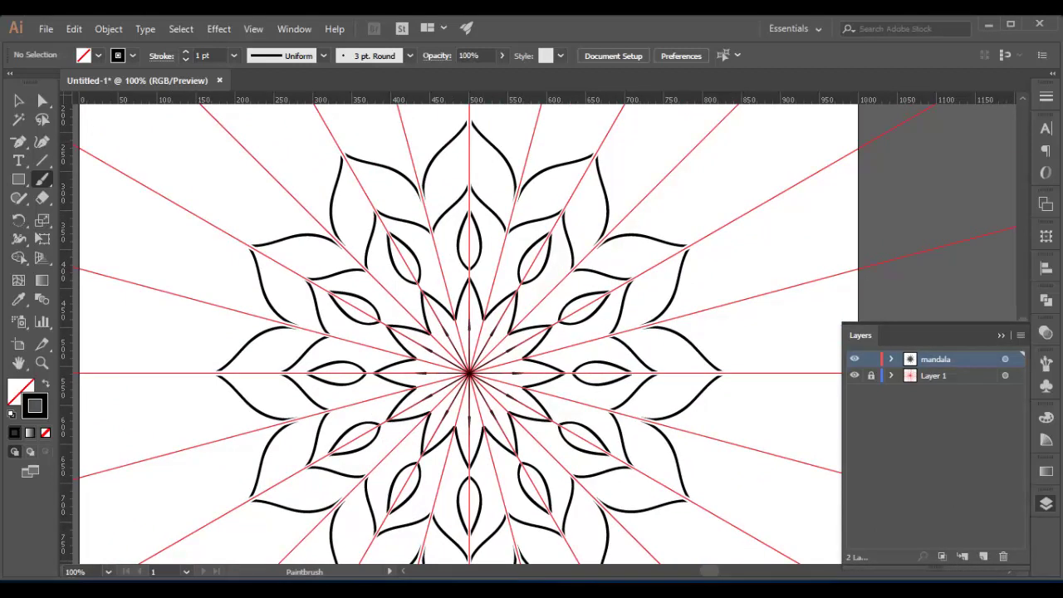
pyautogui.moveTo(481, 136); pyautogui.dragTo(482, 191)
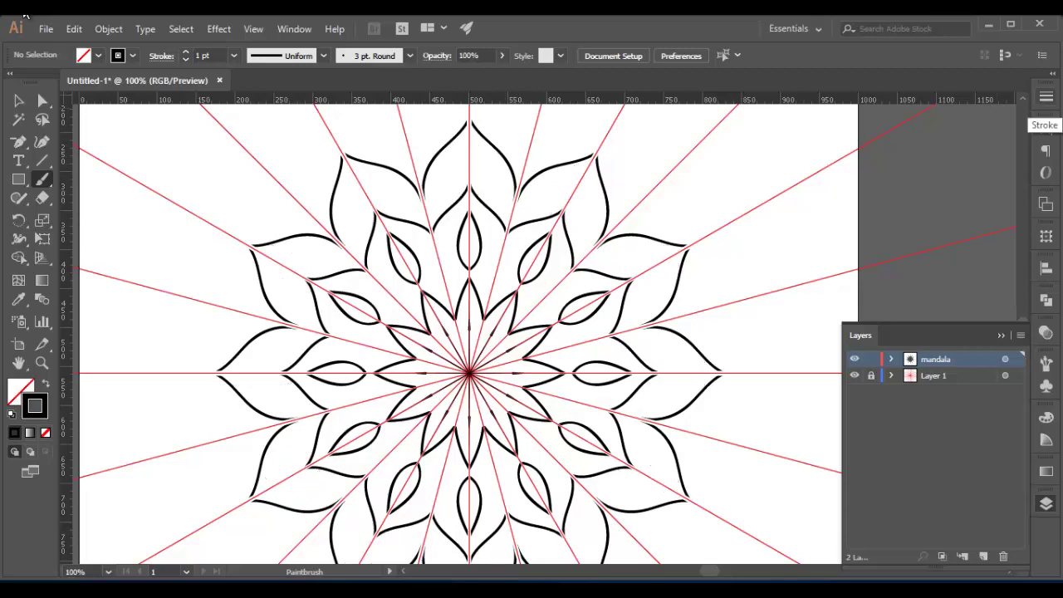
pyautogui.hotkey('ctrl', '=')
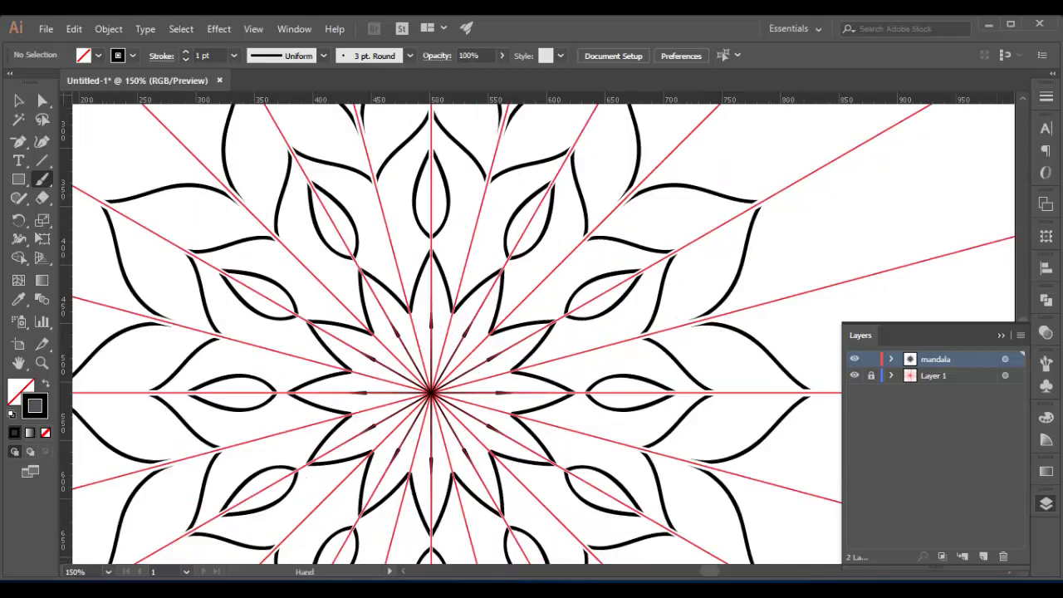
# Paint three curved hatch lines inside the top outer petal, redrawing the last one.
pyautogui.scroll(5, 540, 332)
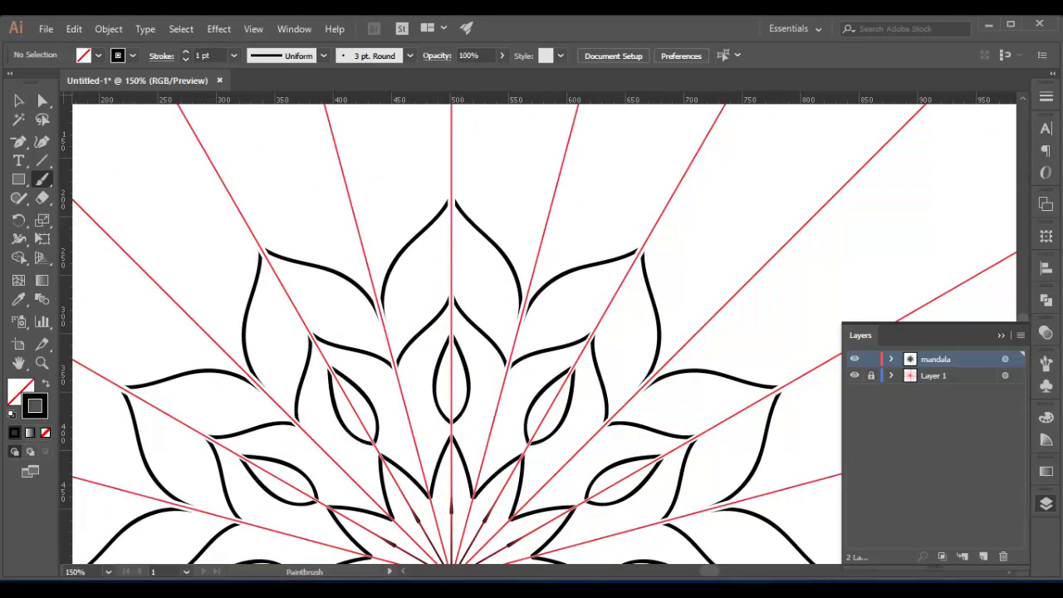
pyautogui.moveTo(461, 217); pyautogui.dragTo(464, 313)
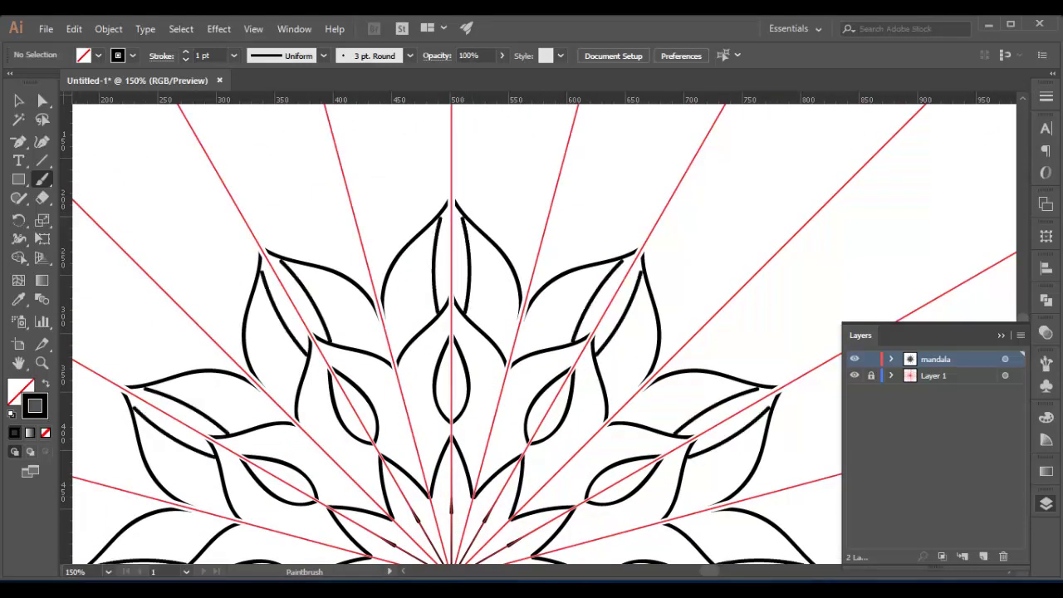
pyautogui.moveTo(488, 241); pyautogui.dragTo(477, 321)
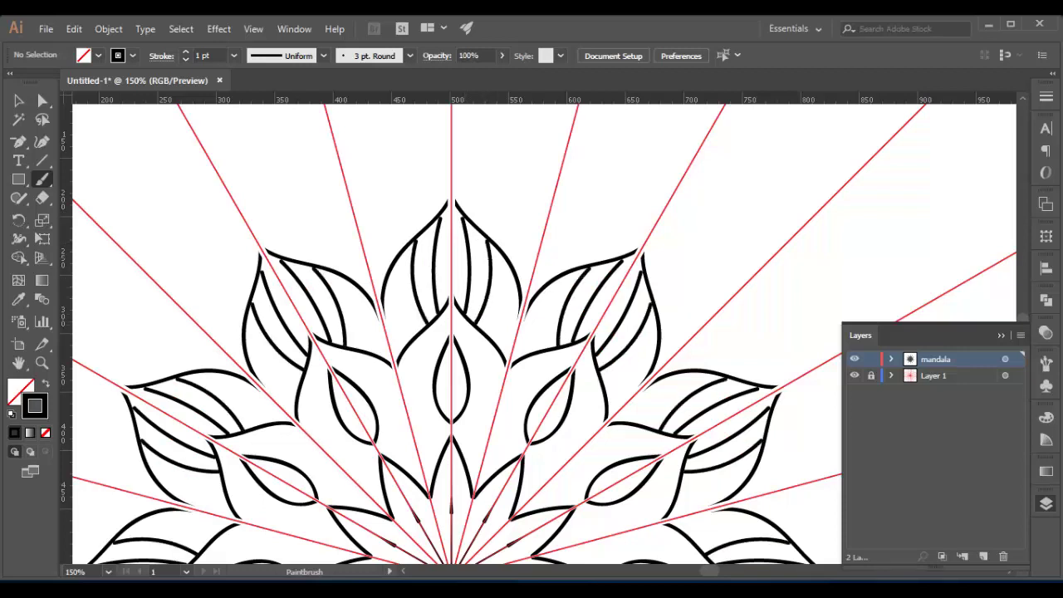
pyautogui.moveTo(501, 256)
pyautogui.mouseDown()
pyautogui.moveTo(503, 314)
pyautogui.moveTo(486, 334)
pyautogui.mouseUp()
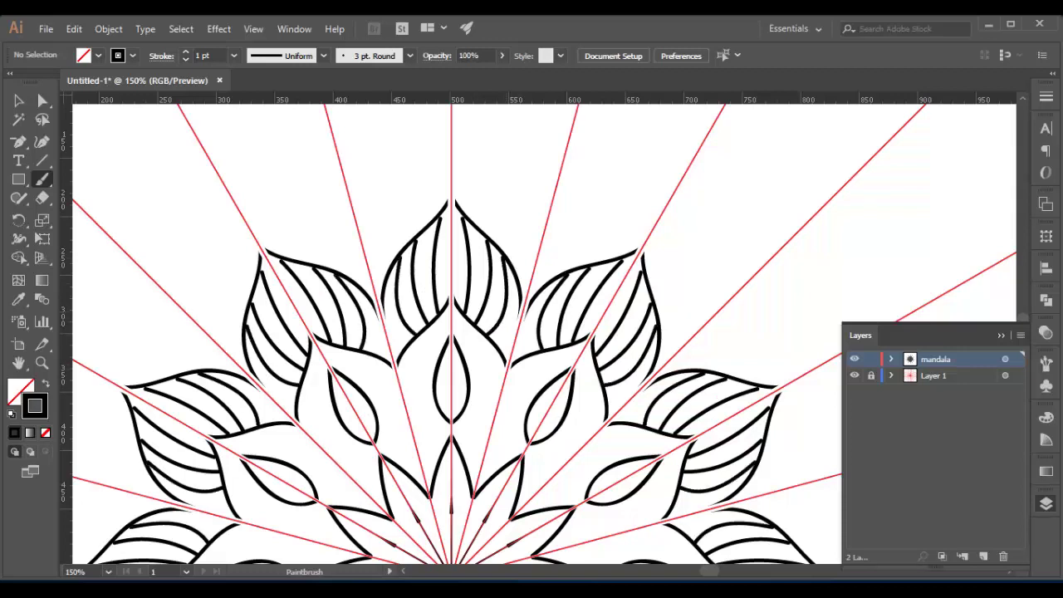
pyautogui.hotkey('ctrl', 'z')
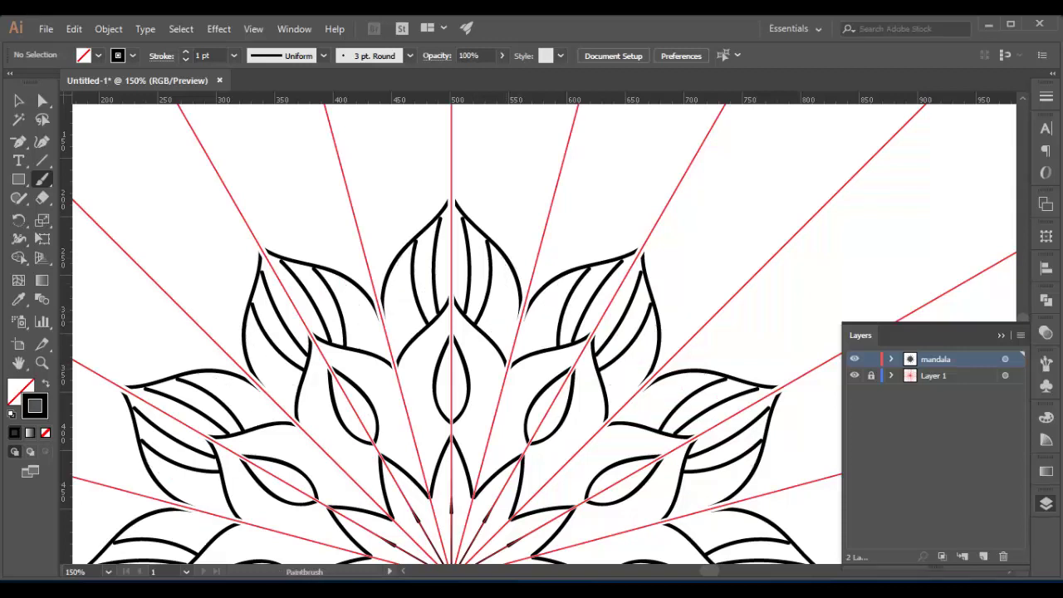
pyautogui.moveTo(507, 261); pyautogui.dragTo(493, 339)
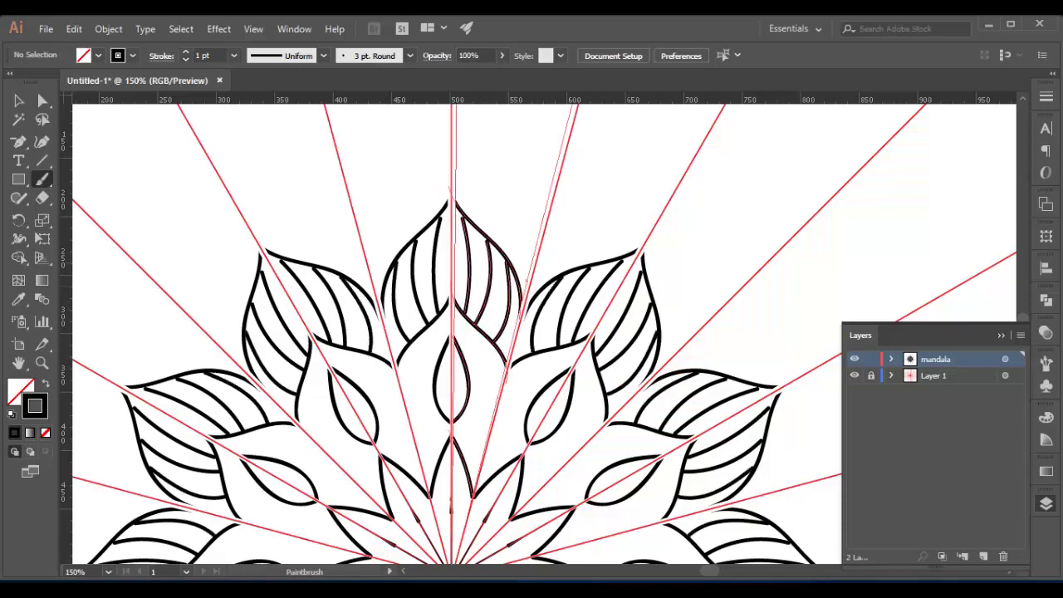
pyautogui.press('space')
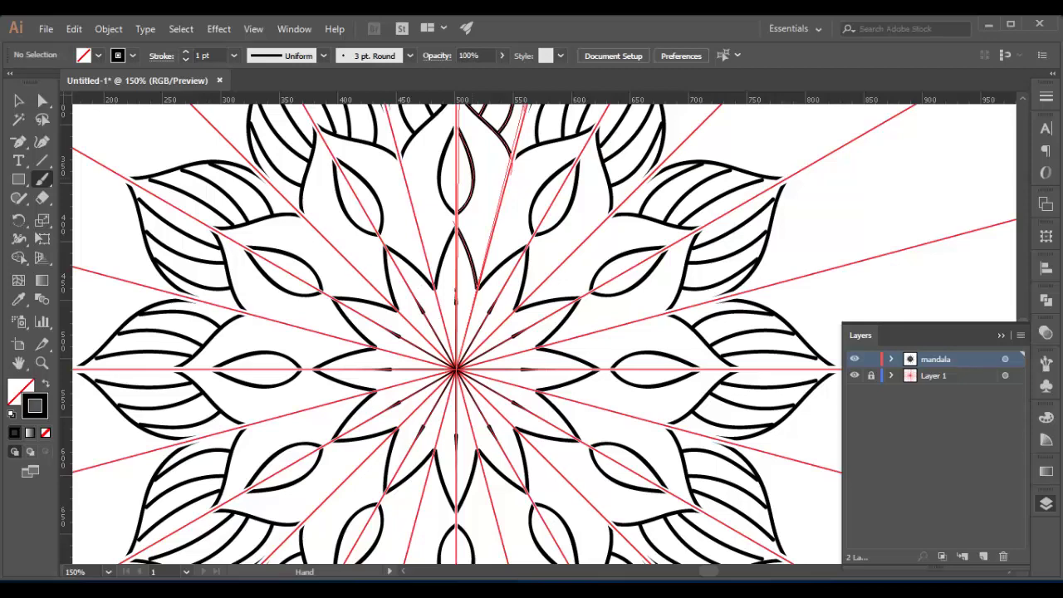
pyautogui.moveTo(455, 368)
pyautogui.mouseDown()
pyautogui.moveTo(482, 425)
pyautogui.moveTo(482, 477)
pyautogui.mouseUp()
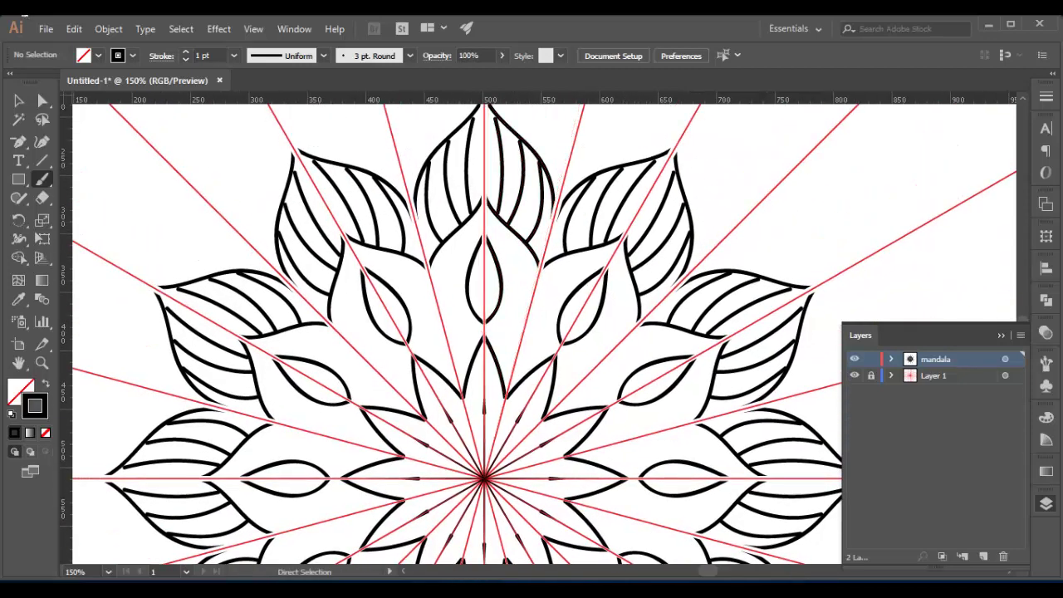
# Paint a small eye circle inside the top teardrop so it repeats in every petal.
pyautogui.click(161, 55)
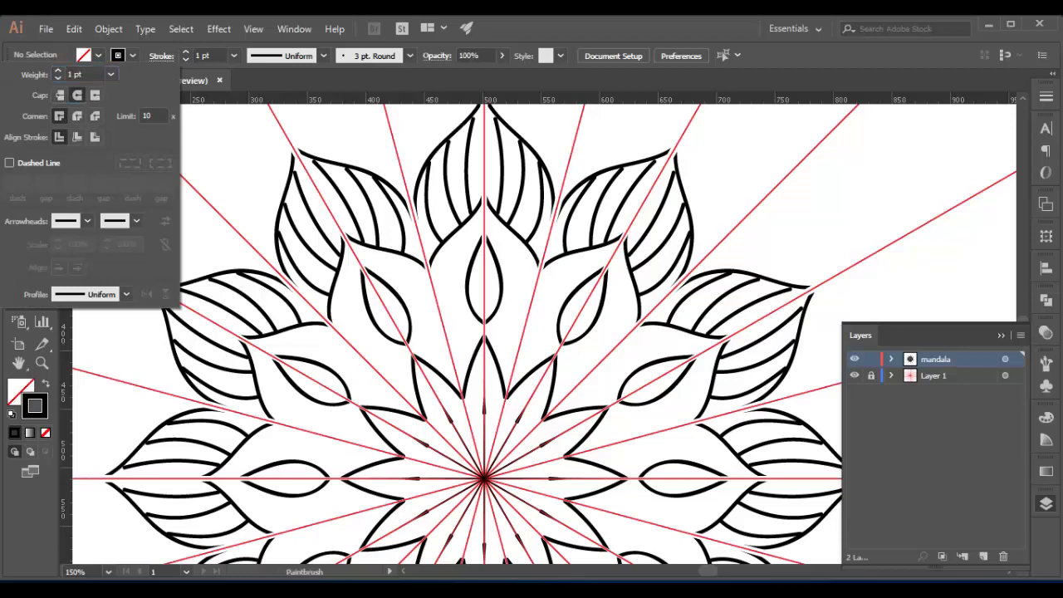
pyautogui.press('Escape')
pyautogui.moveTo(498, 333); pyautogui.dragTo(444, 288)
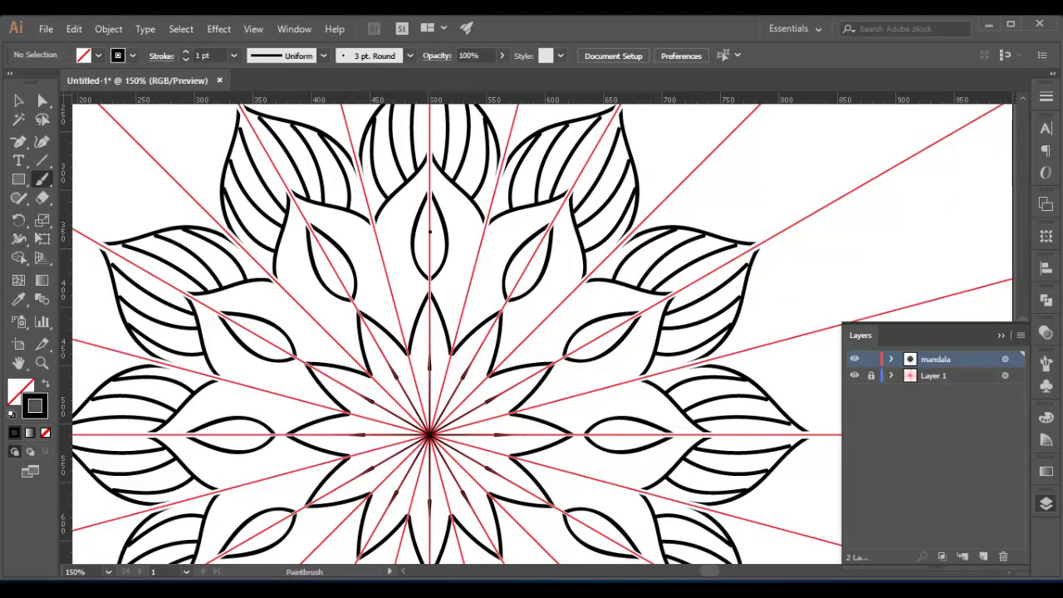
pyautogui.moveTo(429, 232); pyautogui.dragTo(437, 245)
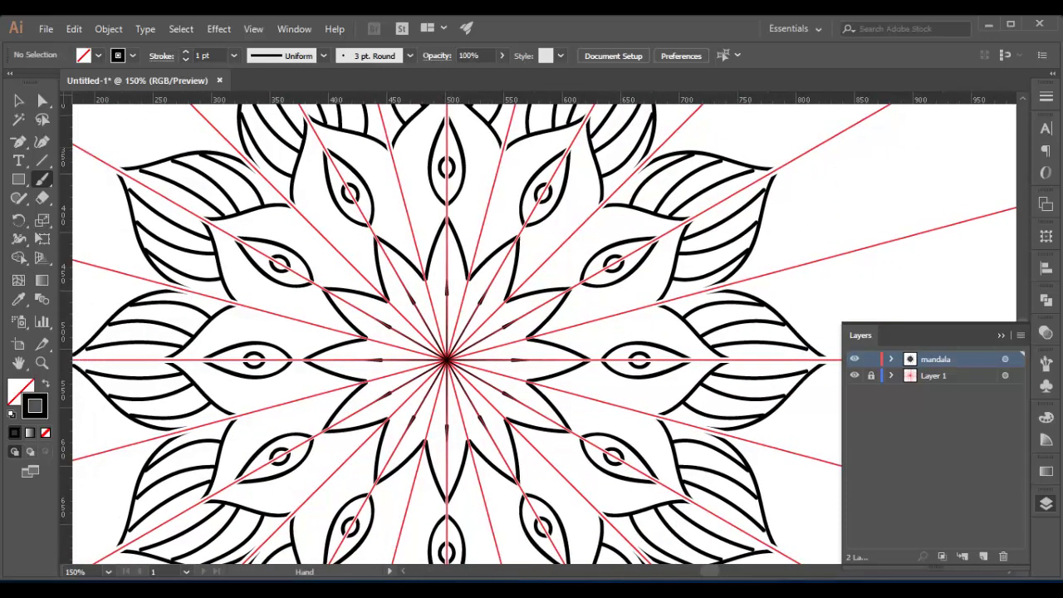
pyautogui.press('space')
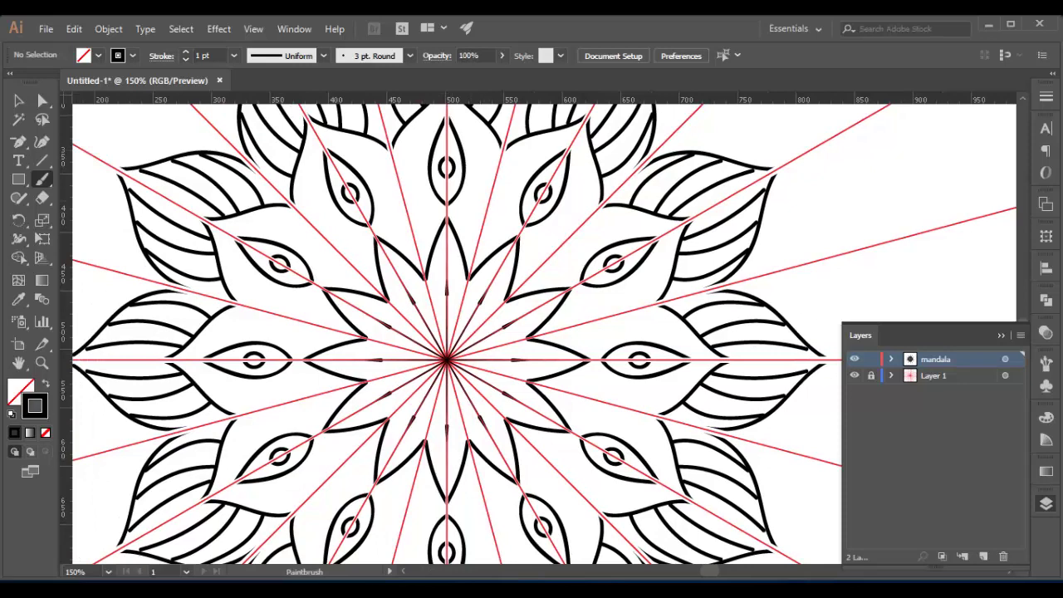
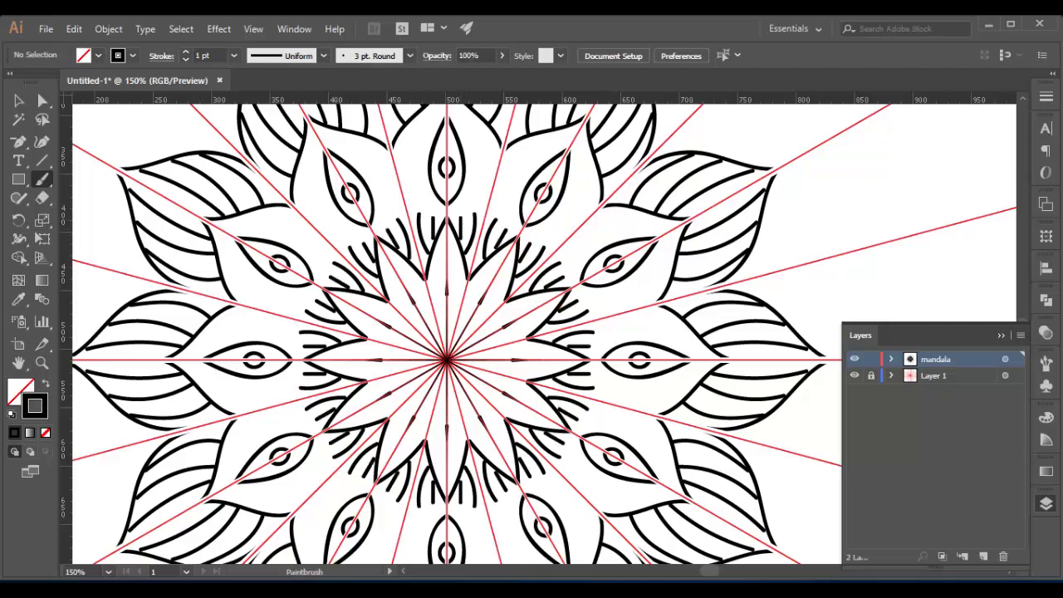
# Undo the short curved strokes near the mandala's centre.
pyautogui.press('ctrl')
pyautogui.hotkey('ctrl', 'z')
pyautogui.hotkey('ctrl', 'z')
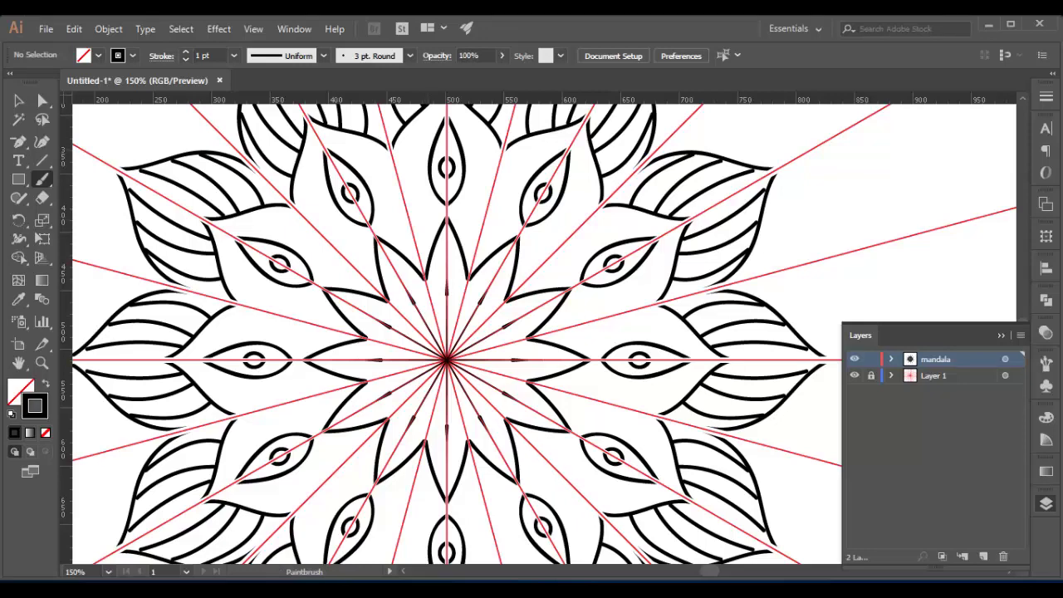
pyautogui.scroll(3, 457, 332)
# Draw new curved lines inside the petals, repeated radially in every sector.
pyautogui.moveTo(419, 213)
pyautogui.mouseDown()
pyautogui.moveTo(445, 302)
pyautogui.moveTo(424, 330)
pyautogui.mouseUp()
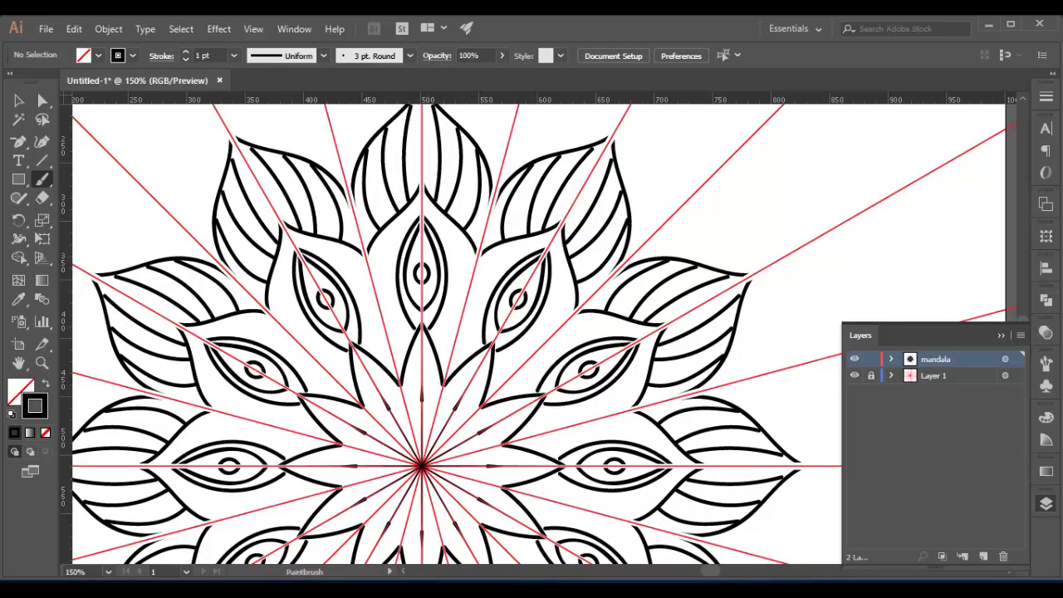
pyautogui.moveTo(498, 373); pyautogui.dragTo(482, 317)
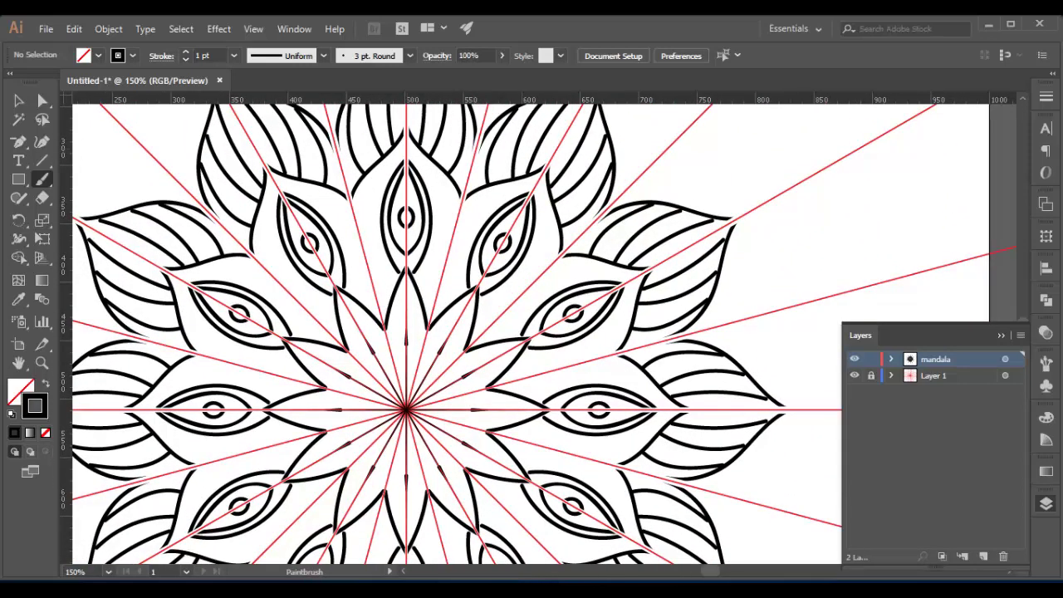
pyautogui.moveTo(407, 148); pyautogui.dragTo(442, 191)
pyautogui.moveTo(441, 191); pyautogui.dragTo(451, 246)
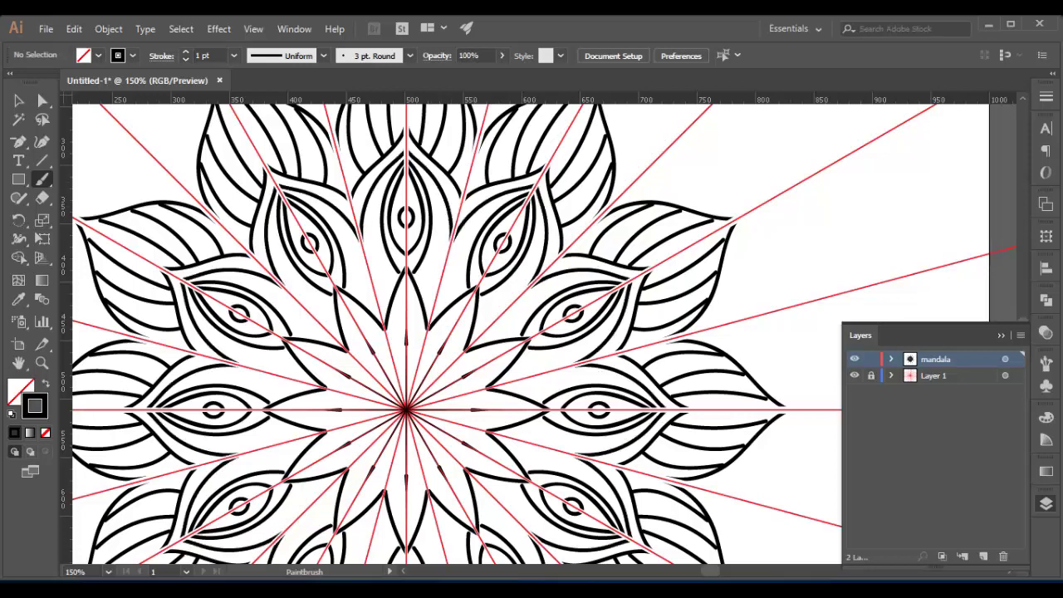
pyautogui.moveTo(531, 332); pyautogui.dragTo(525, 256)
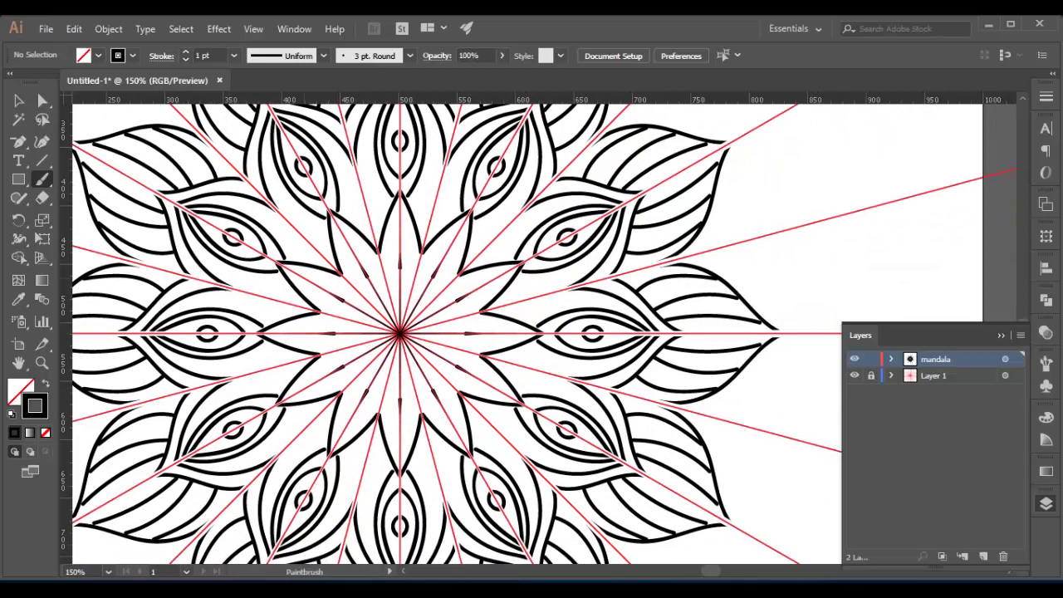
pyautogui.moveTo(302, 276); pyautogui.dragTo(357, 293)
pyautogui.moveTo(400, 213); pyautogui.dragTo(413, 283)
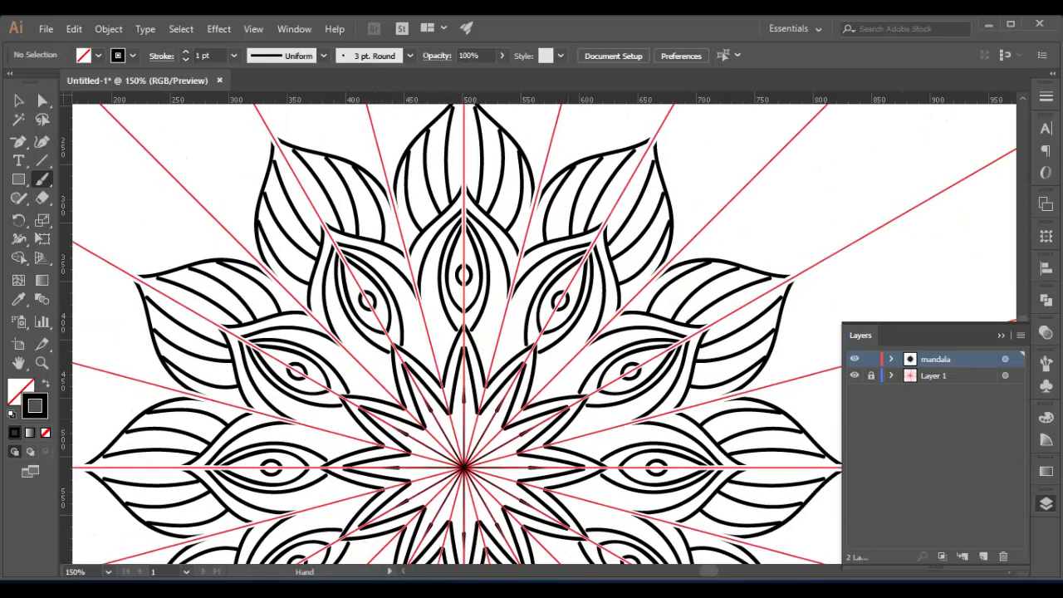
pyautogui.moveTo(399, 249); pyautogui.dragTo(463, 511)
pyautogui.hotkey('ctrl', '-')
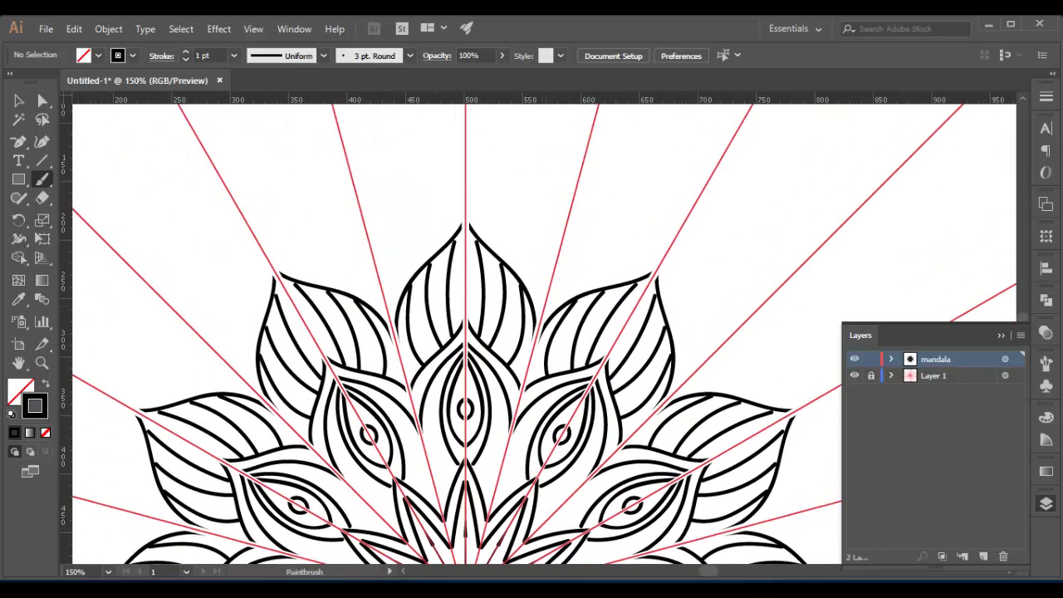
# Draw pointed outer petal outlines repeated radially around the mandala.
pyautogui.hotkey('ctrl', '-')
pyautogui.hotkey('ctrl', '-')
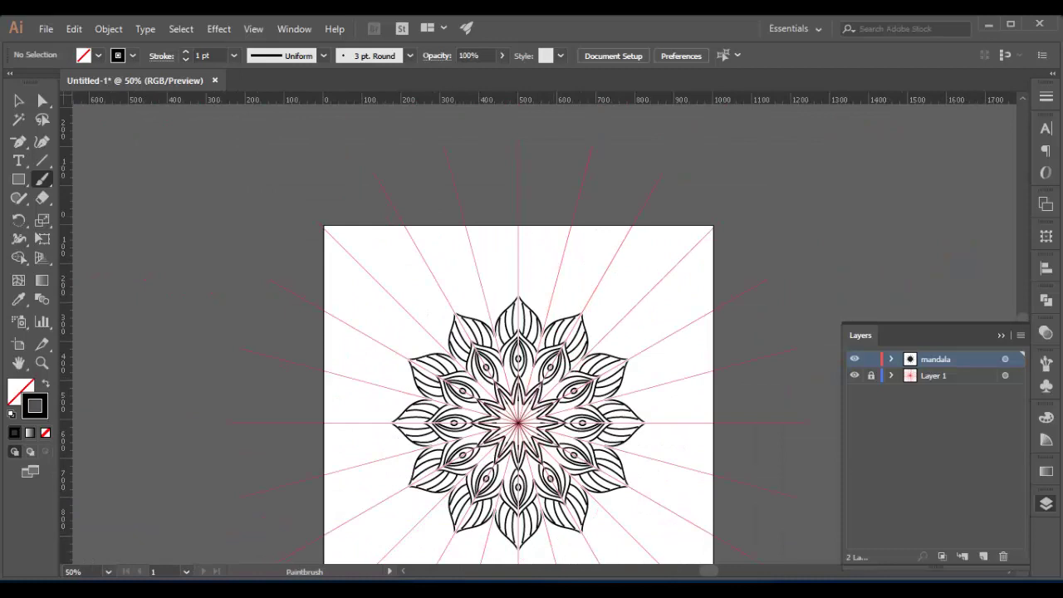
pyautogui.moveTo(518, 423); pyautogui.dragTo(465, 302)
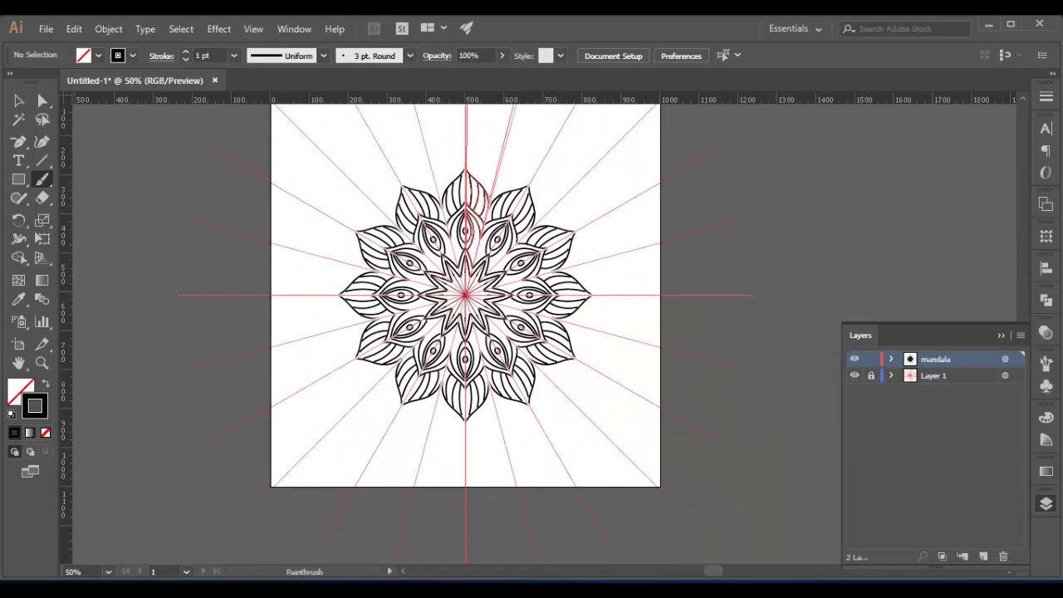
pyautogui.moveTo(477, 152); pyautogui.dragTo(494, 187)
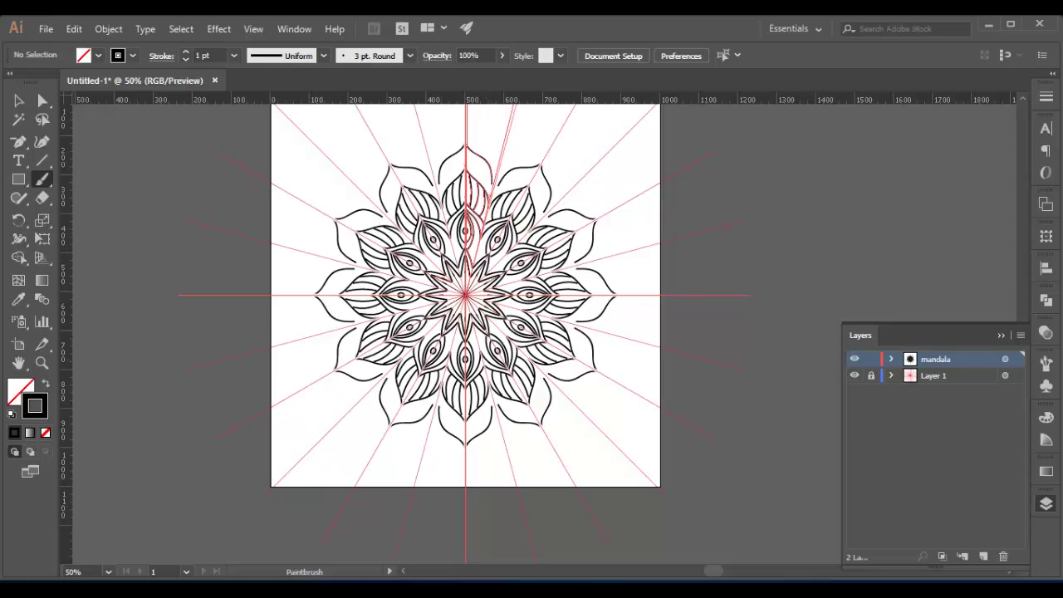
pyautogui.moveTo(486, 148); pyautogui.dragTo(497, 163)
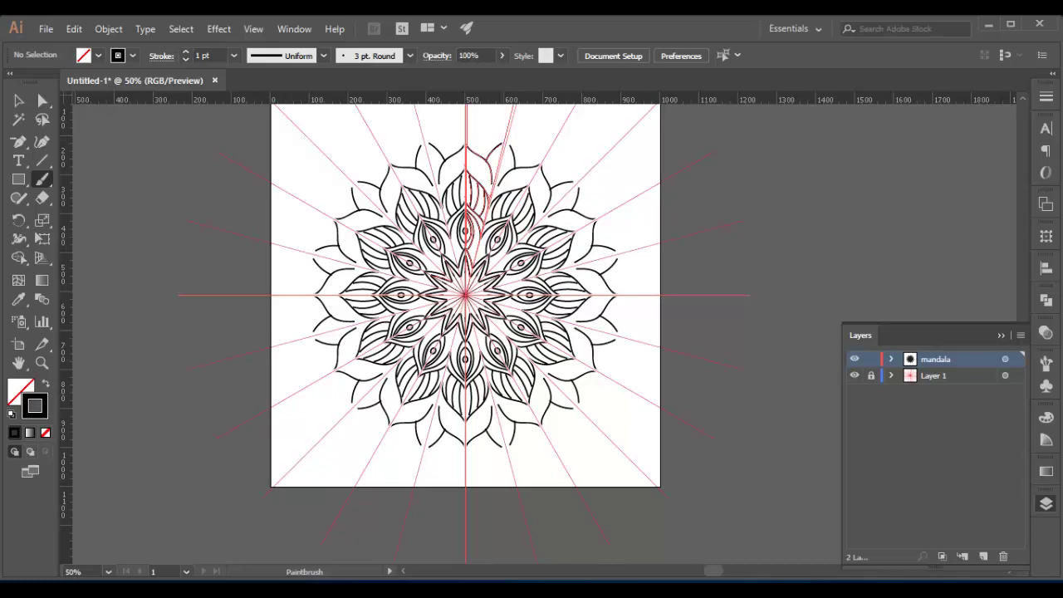
pyautogui.moveTo(490, 166); pyautogui.dragTo(465, 148)
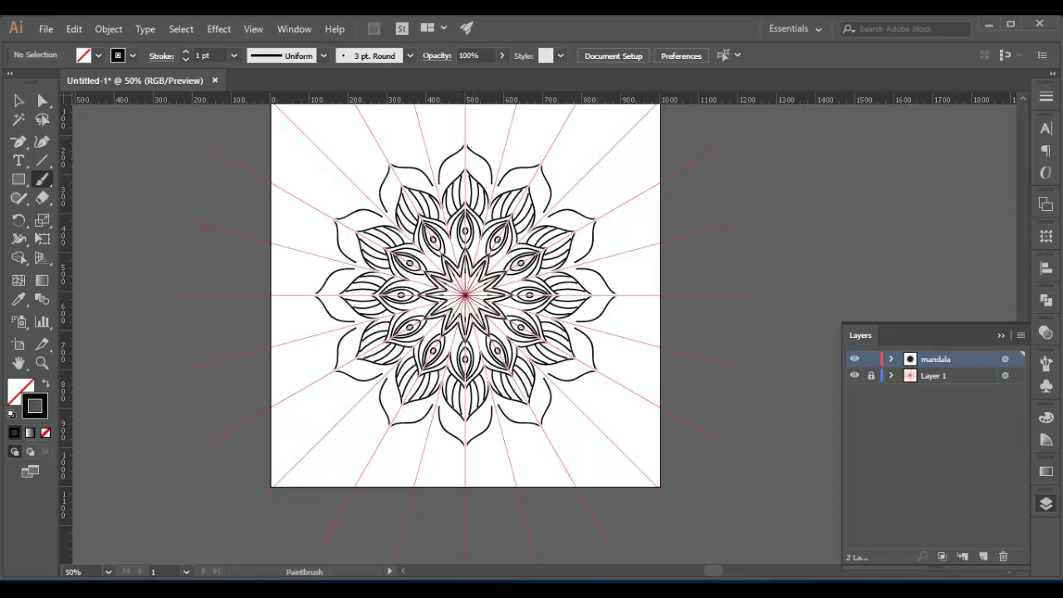
# Redraw the outer petals smaller, undo the rejected long ring, and zoom to 150%.
pyautogui.moveTo(463, 130); pyautogui.dragTo(499, 158)
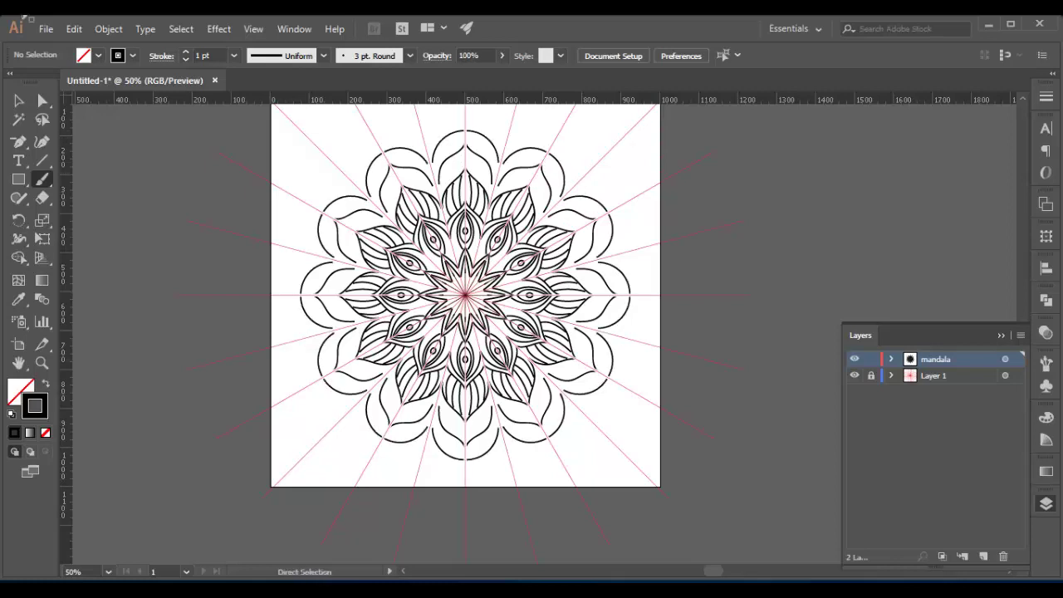
pyautogui.moveTo(465, 146); pyautogui.dragTo(498, 179)
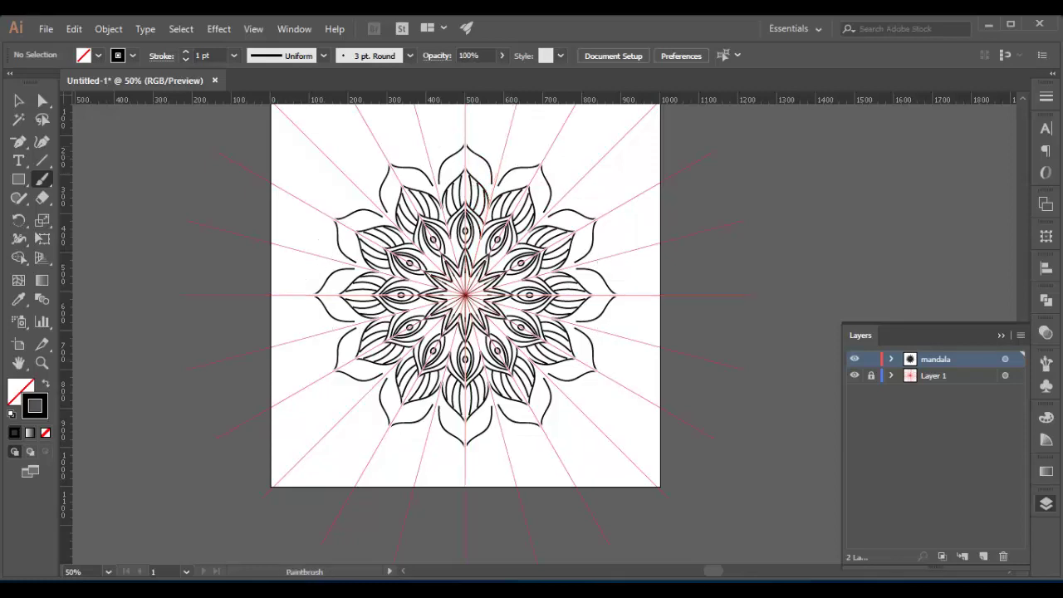
pyautogui.moveTo(510, 125); pyautogui.dragTo(491, 164)
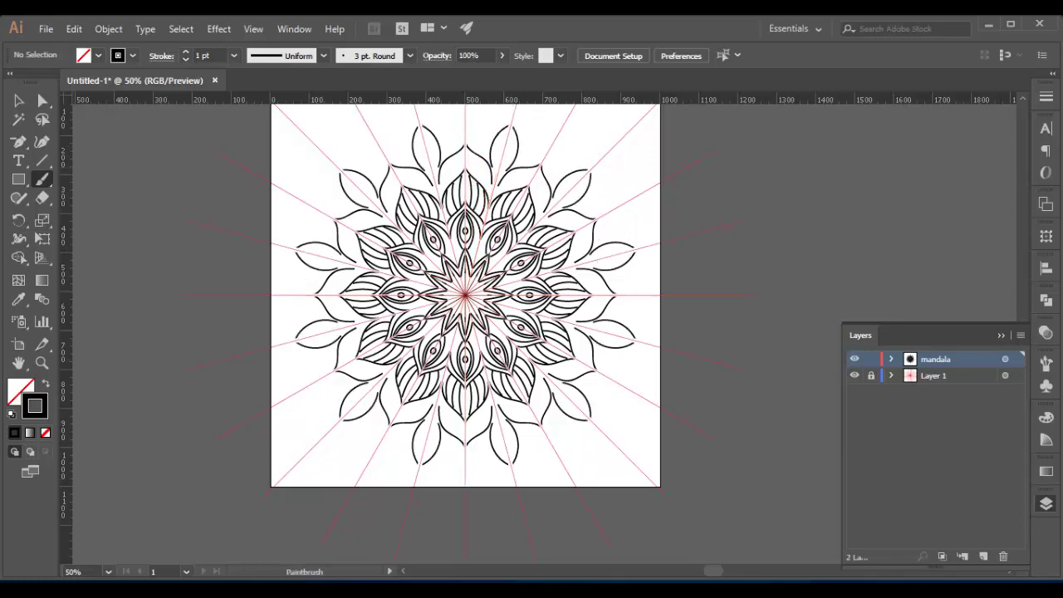
pyautogui.press('a')
pyautogui.hotkey('ctrl', 'z')
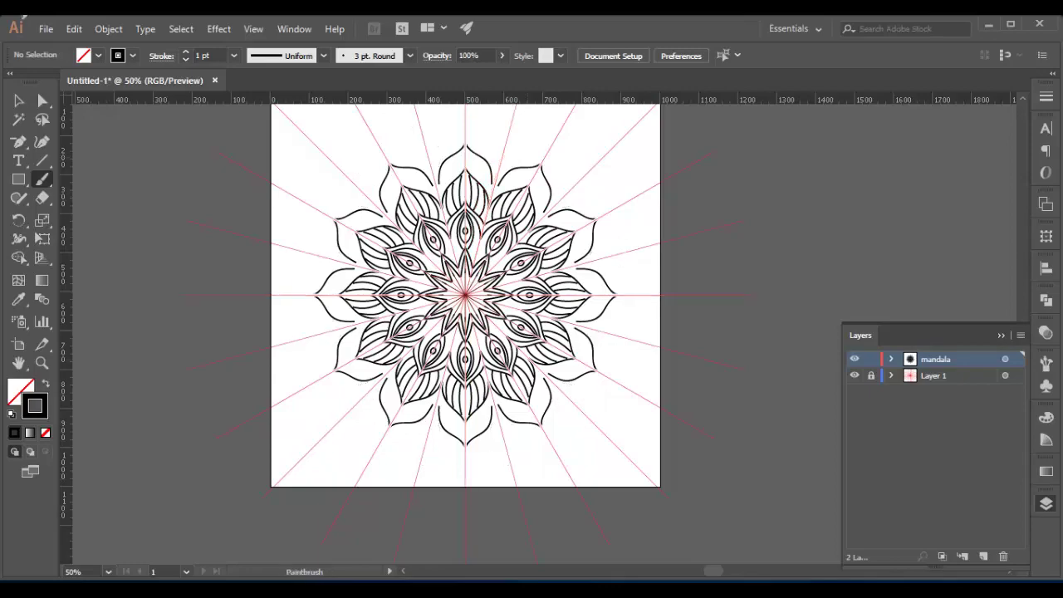
pyautogui.hotkey('ctrl', '+')
pyautogui.hotkey('ctrl', '+')
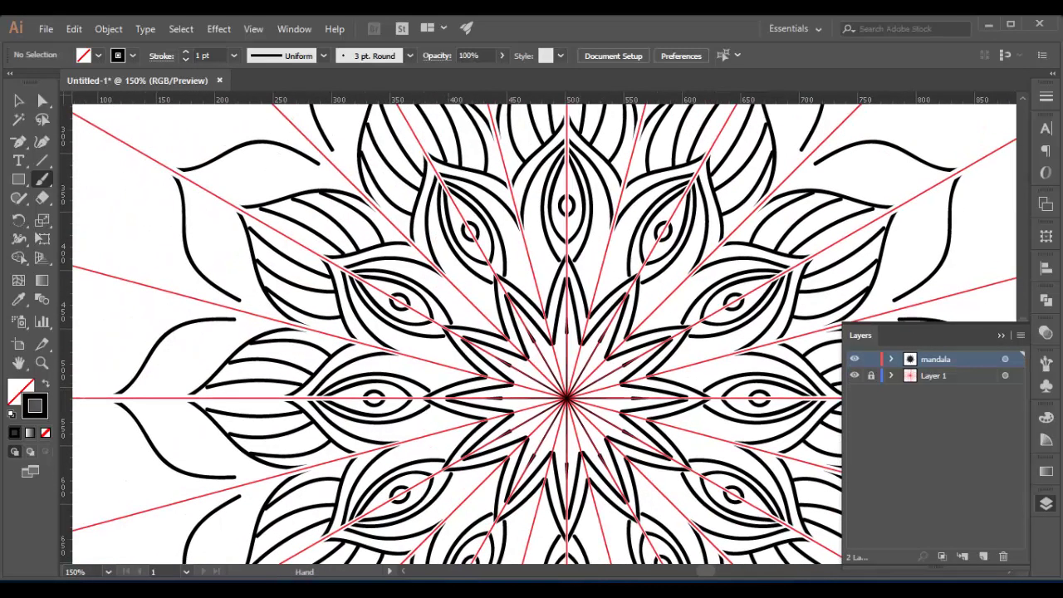
pyautogui.moveTo(490, 207); pyautogui.dragTo(506, 523)
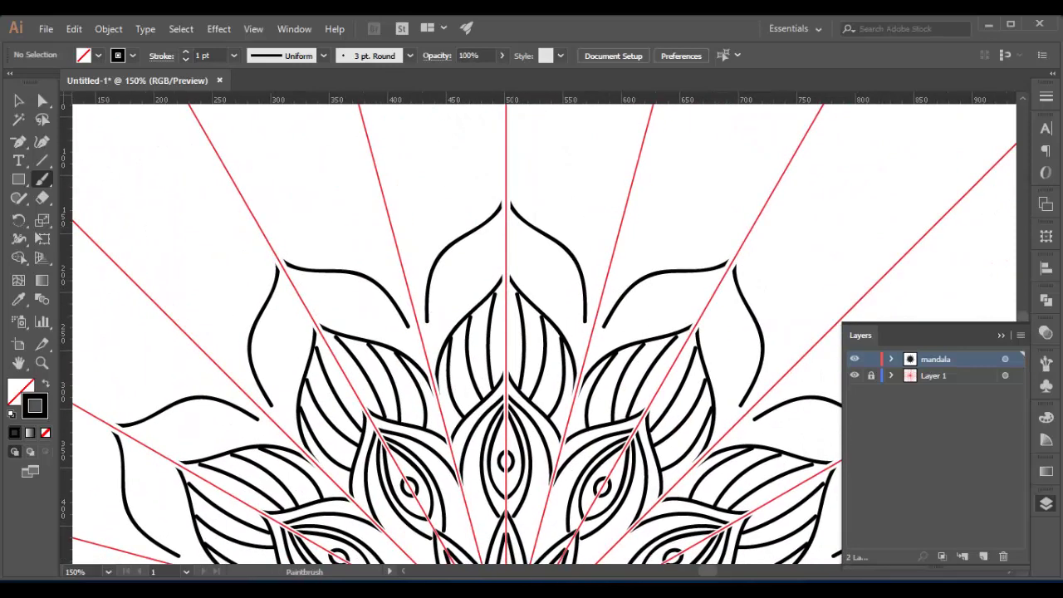
pyautogui.moveTo(505, 223); pyautogui.dragTo(568, 338)
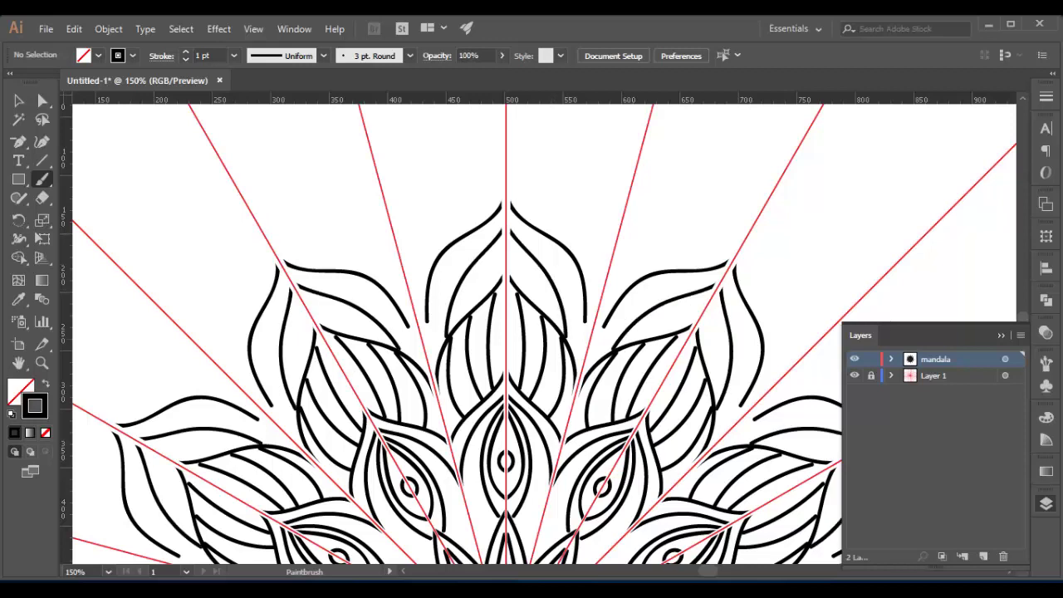
pyautogui.hotkey('ctrl', 'z')
pyautogui.hotkey('ctrl', 'z')
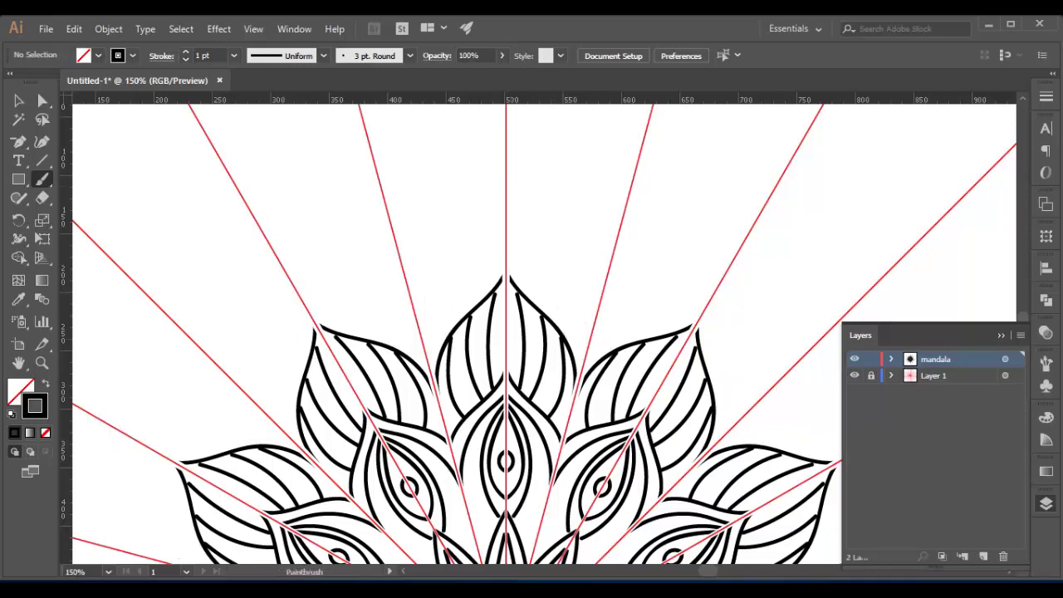
pyautogui.moveTo(505, 177)
pyautogui.mouseDown()
pyautogui.moveTo(508, 201)
pyautogui.moveTo(587, 265)
pyautogui.moveTo(596, 326)
pyautogui.mouseUp()
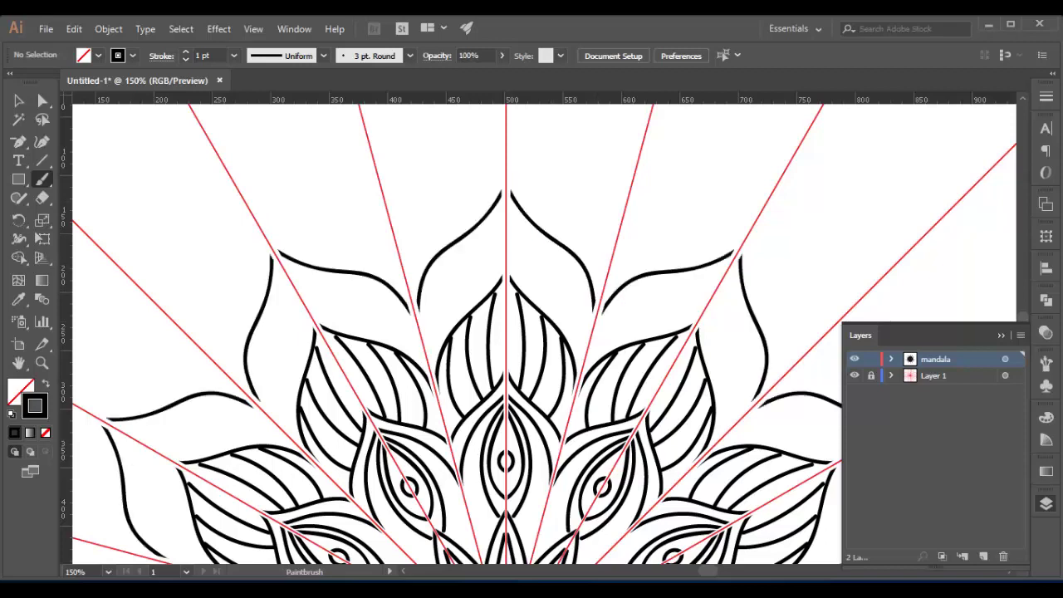
pyautogui.moveTo(504, 221)
pyautogui.mouseDown()
pyautogui.moveTo(578, 309)
pyautogui.moveTo(588, 349)
pyautogui.mouseUp()
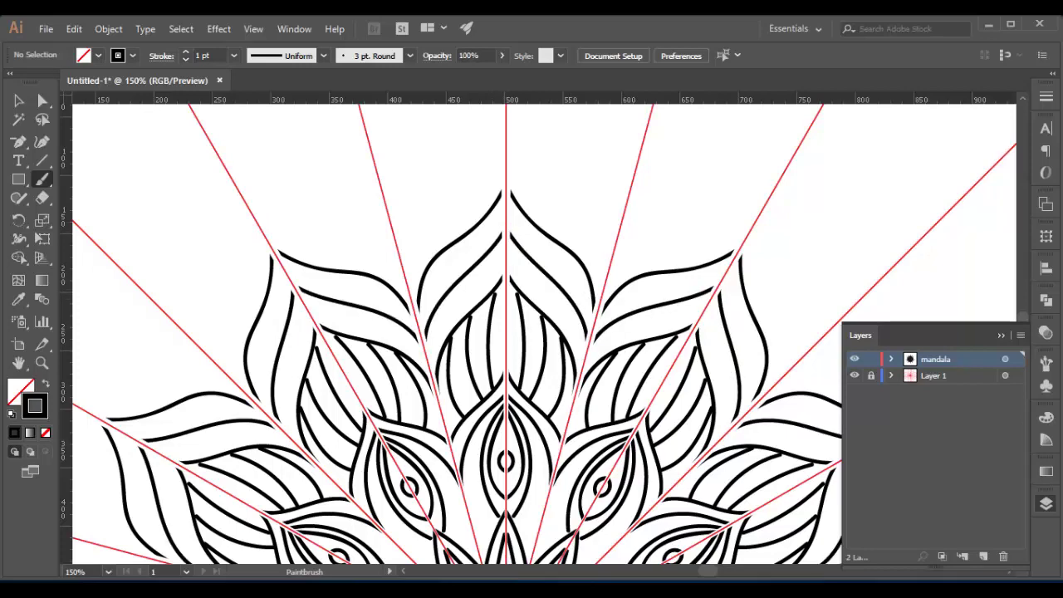
pyautogui.hotkey('ctrl', '-')
pyautogui.hotkey('ctrl', '-')
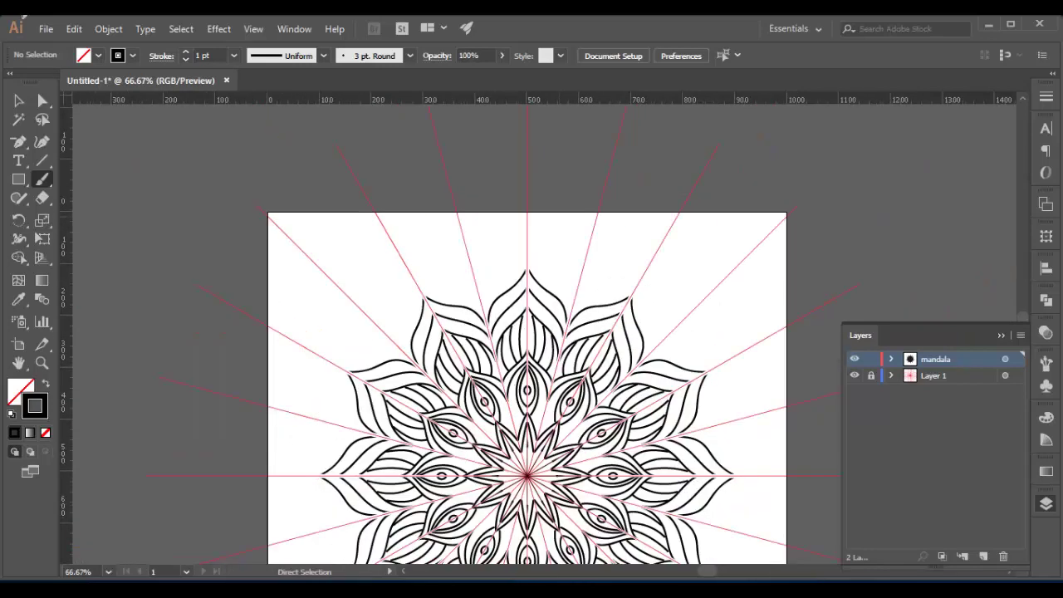
pyautogui.hotkey('ctrl', '-')
pyautogui.hotkey('ctrl', '-')
pyautogui.hotkey('ctrl', '+')
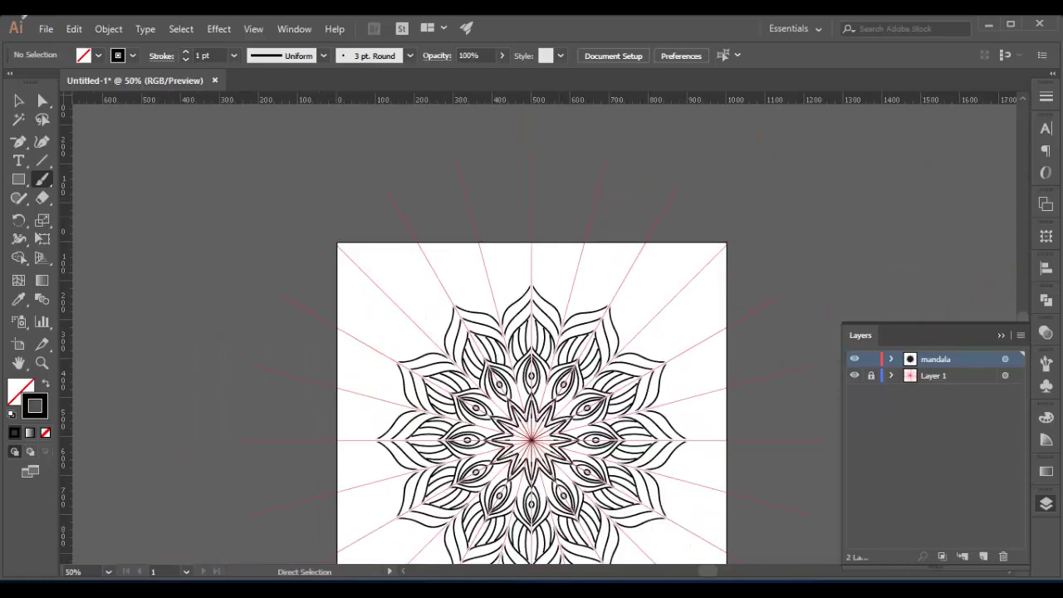
pyautogui.hotkey('ctrl', '-')
pyautogui.hotkey('ctrl', '-')
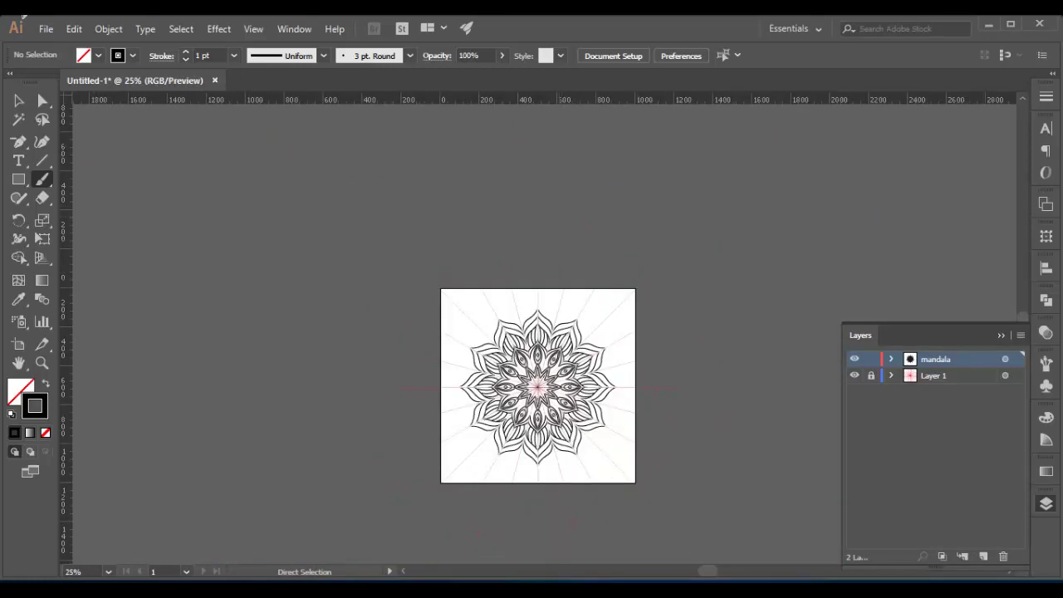
pyautogui.hotkey('ctrl', '-')
pyautogui.hotkey('ctrl', '+')
pyautogui.hotkey('ctrl', '+')
pyautogui.hotkey('ctrl', '+')
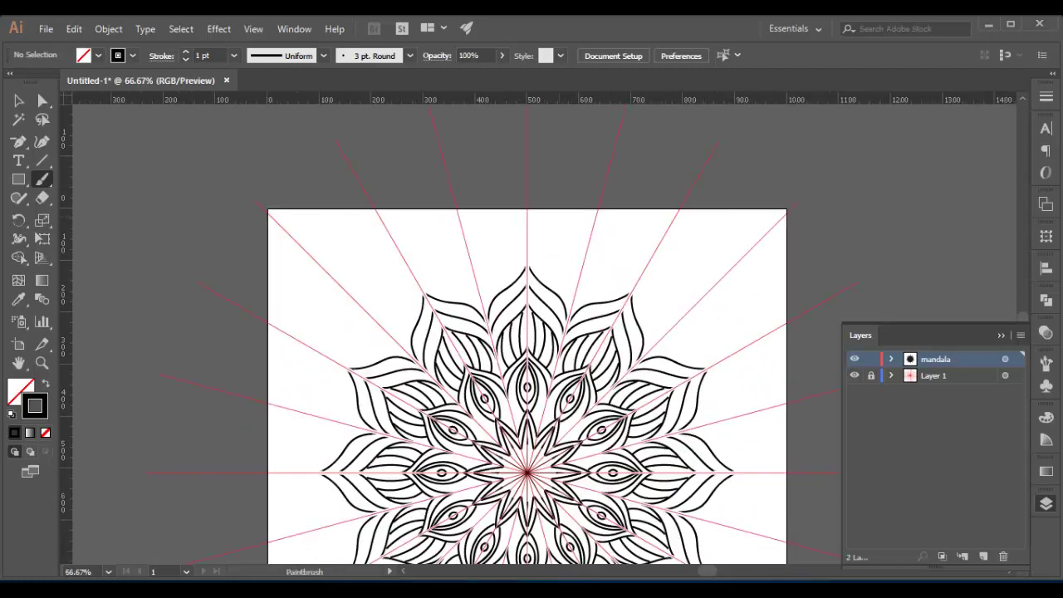
# Draw a small circle at the mandala centre with black fill and no stroke.
pyautogui.click(18, 179)
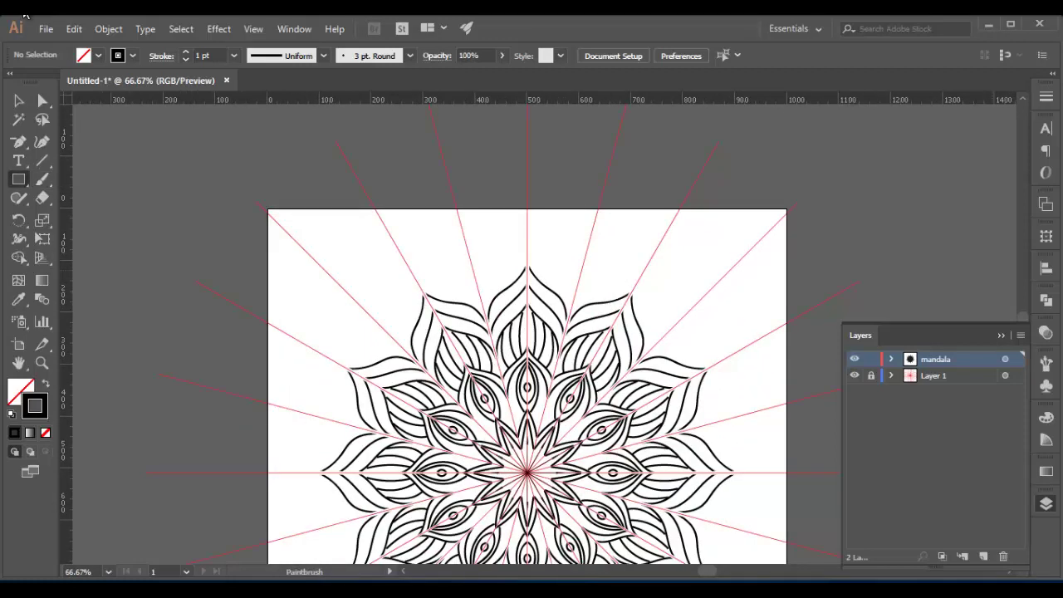
pyautogui.click(89, 216)
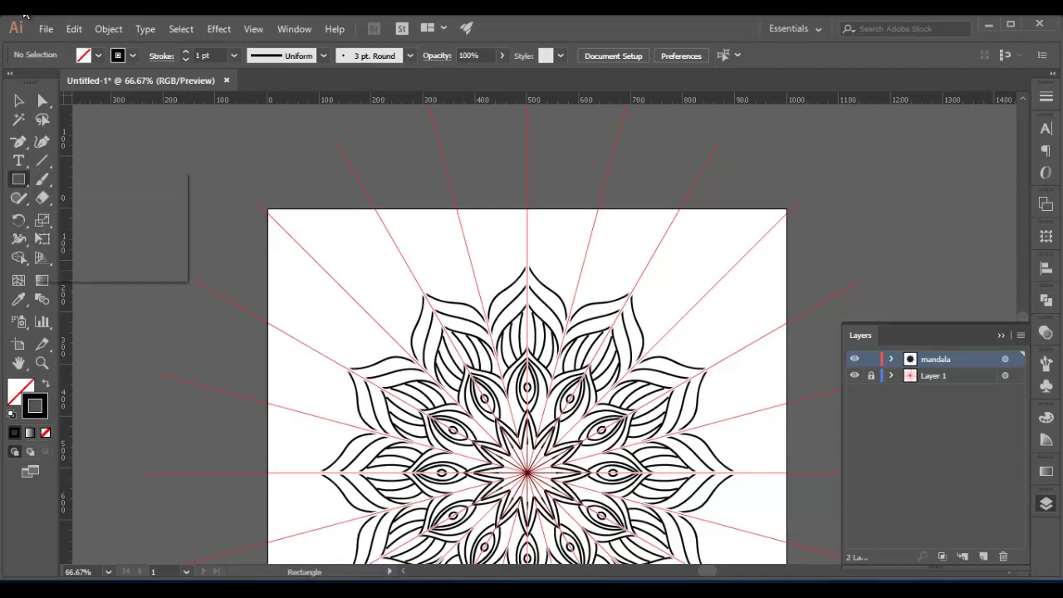
pyautogui.moveTo(528, 452); pyautogui.dragTo(488, 278)
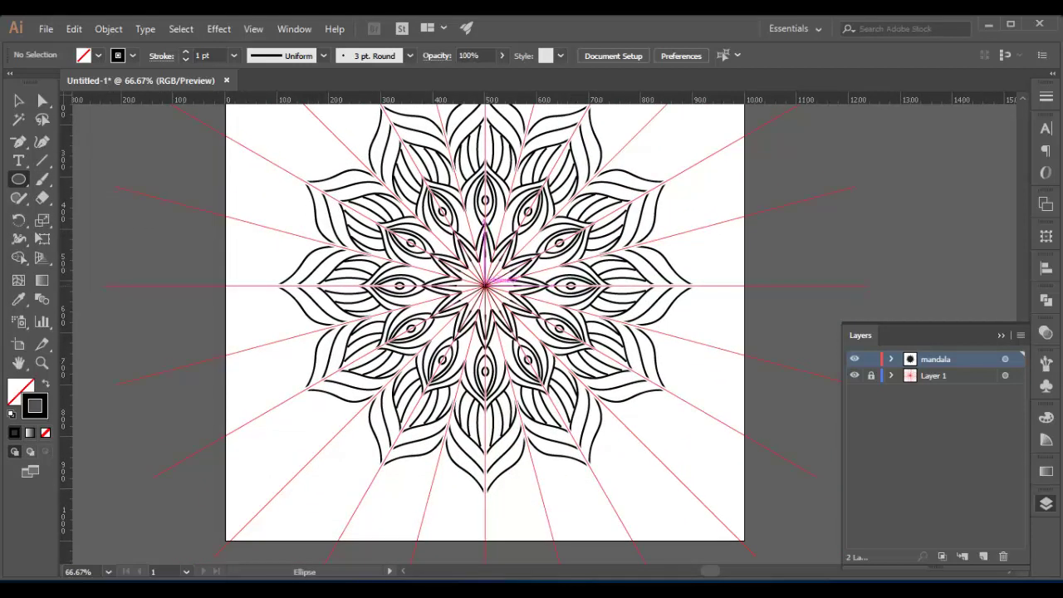
pyautogui.moveTo(485, 284); pyautogui.dragTo(498, 275)
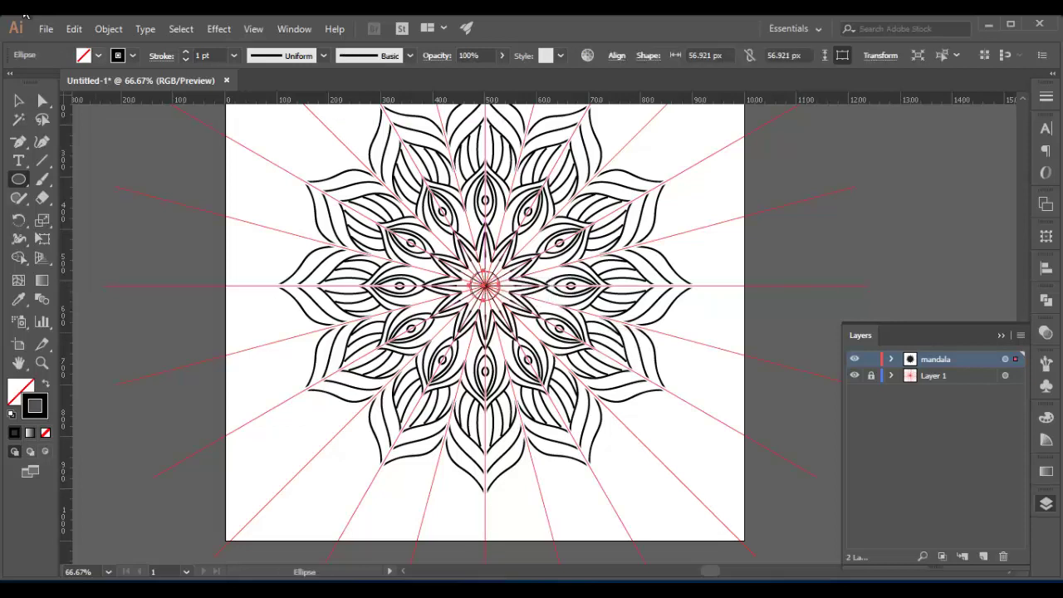
pyautogui.click(98, 56)
pyautogui.click(41, 81)
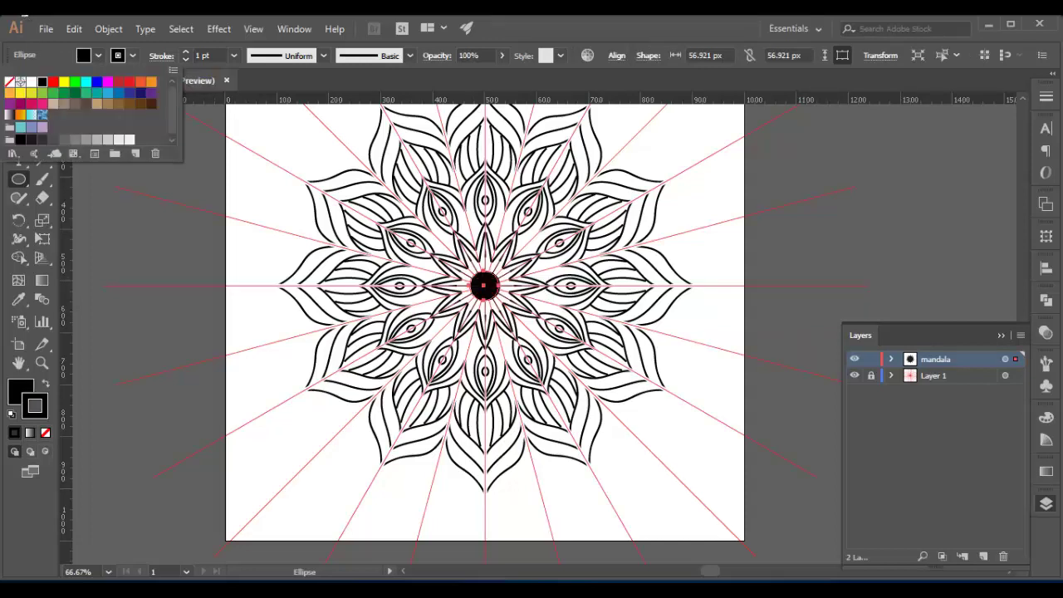
pyautogui.click(9, 82)
pyautogui.press('Escape')
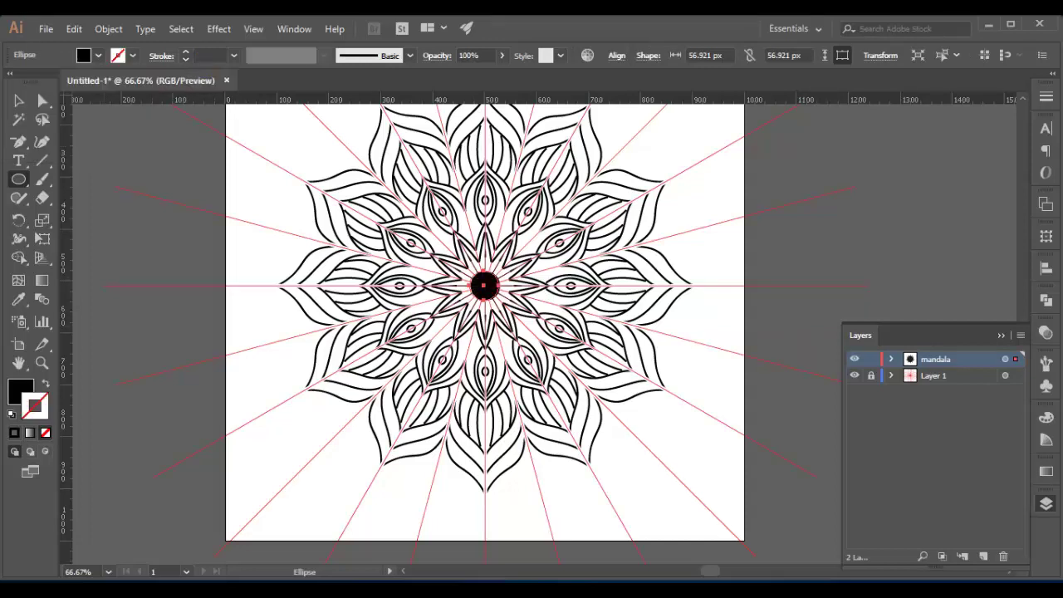
# Deselect the circle and hide Layer 1 with the red guide lines.
pyautogui.press('v')
pyautogui.hotkey('ctrl', 'shift', 'a')
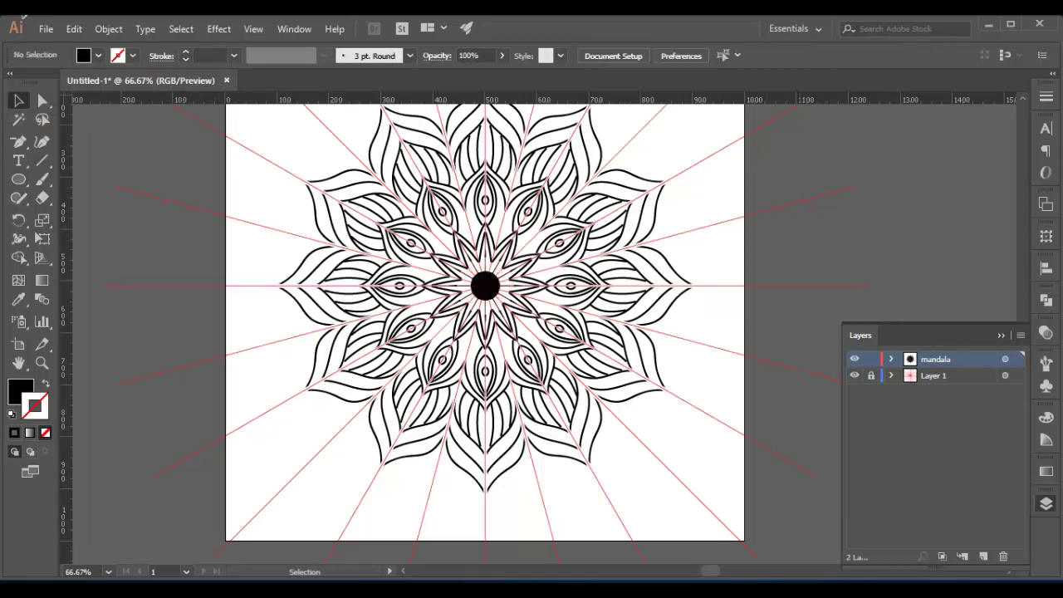
pyautogui.click(855, 376)
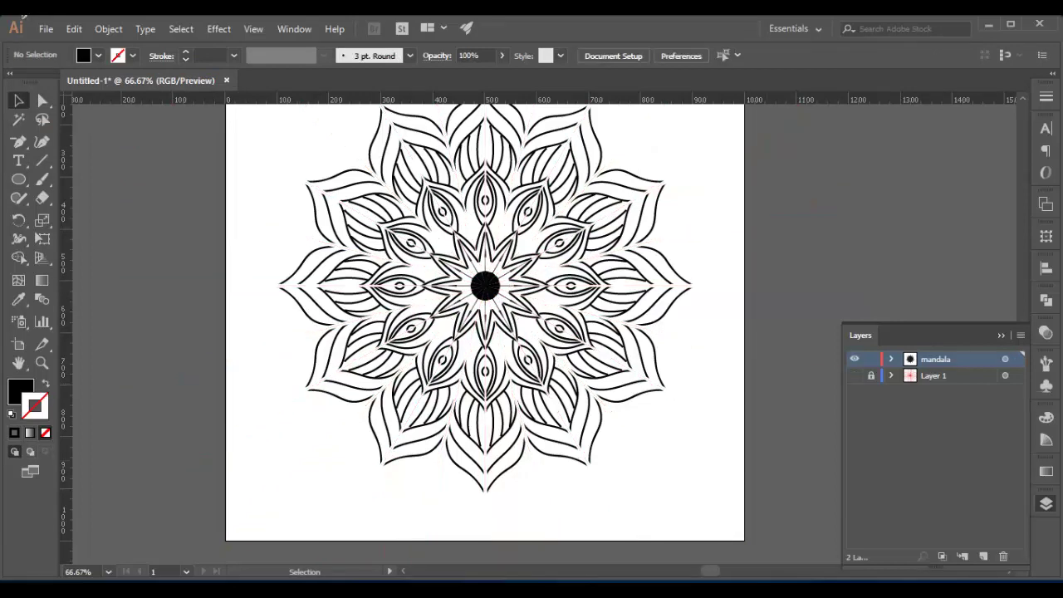
# Give the top outer petal outline a 2 pt stroke.
pyautogui.hotkey('ctrl', '-')
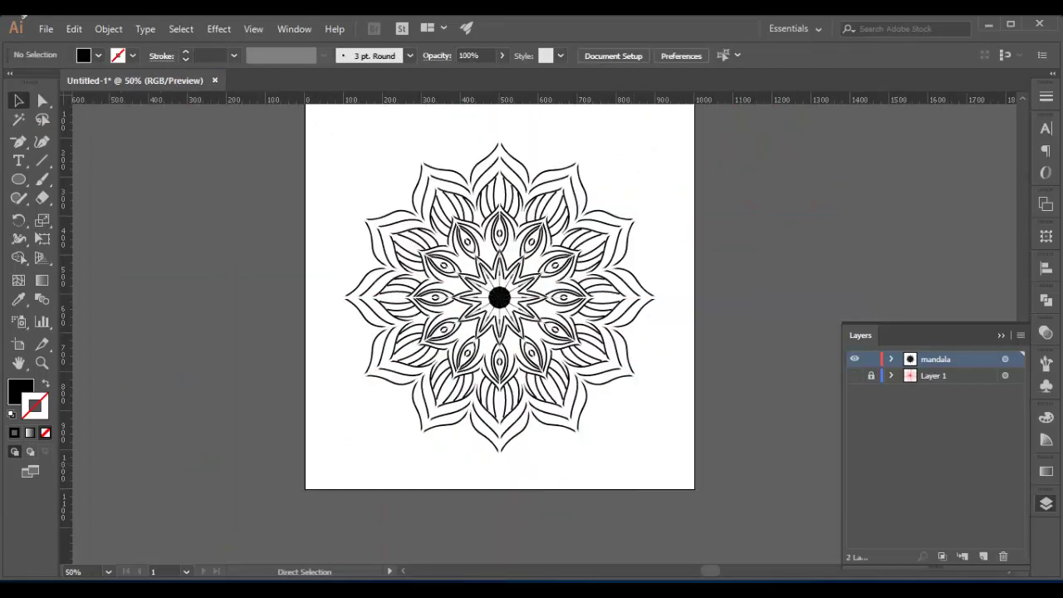
pyautogui.hotkey('ctrl', '-')
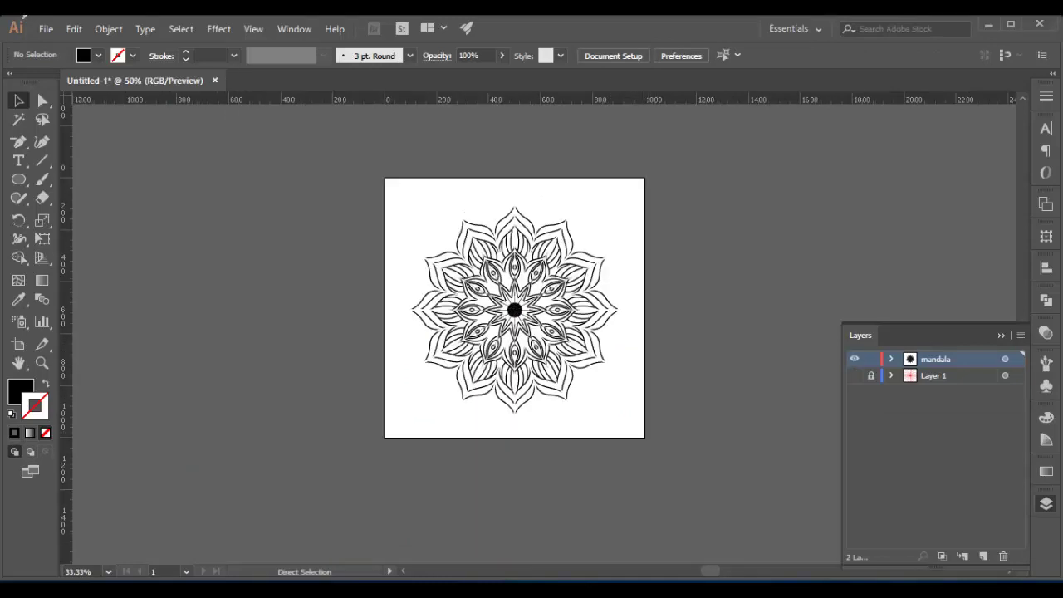
pyautogui.hotkey('ctrl', '+')
pyautogui.hotkey('ctrl', '+')
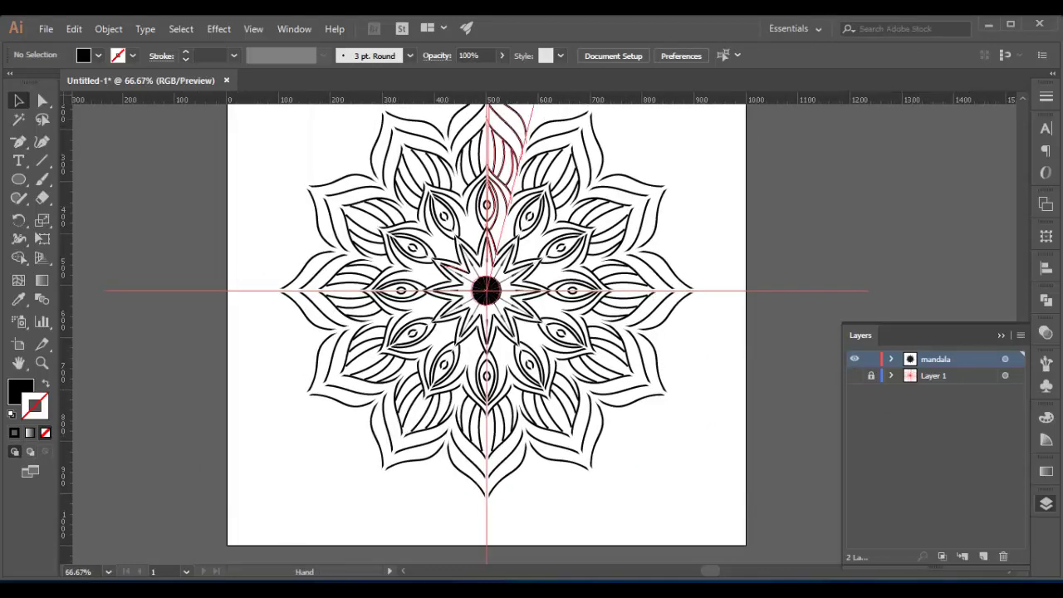
pyautogui.scroll(1, 480, 323)
pyautogui.click(496, 143)
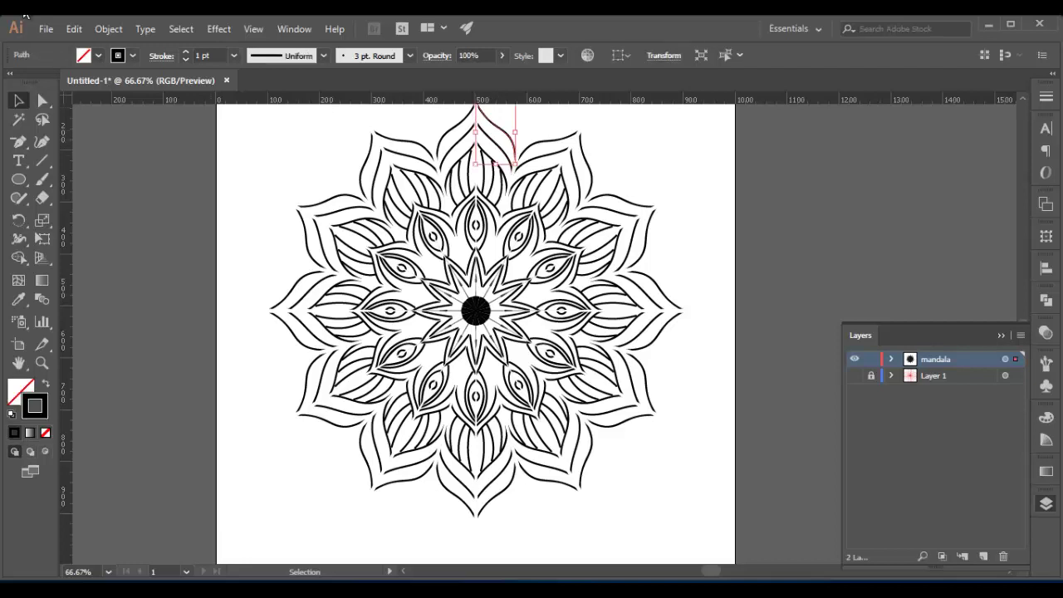
pyautogui.click(234, 55)
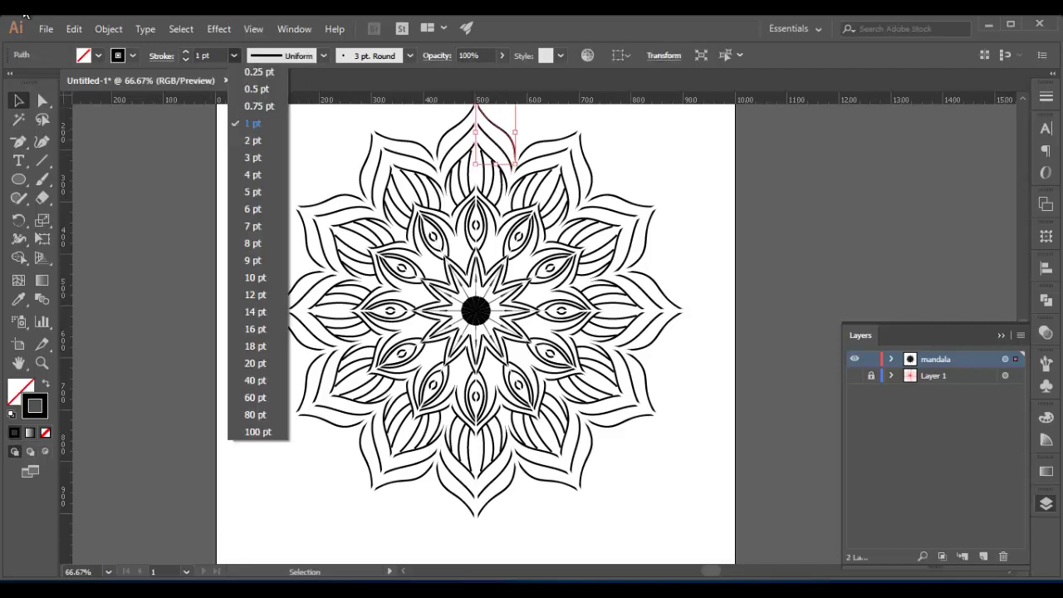
pyautogui.press('Down')
pyautogui.press('Return')
pyautogui.hotkey('ctrl', 'shift', 'a')
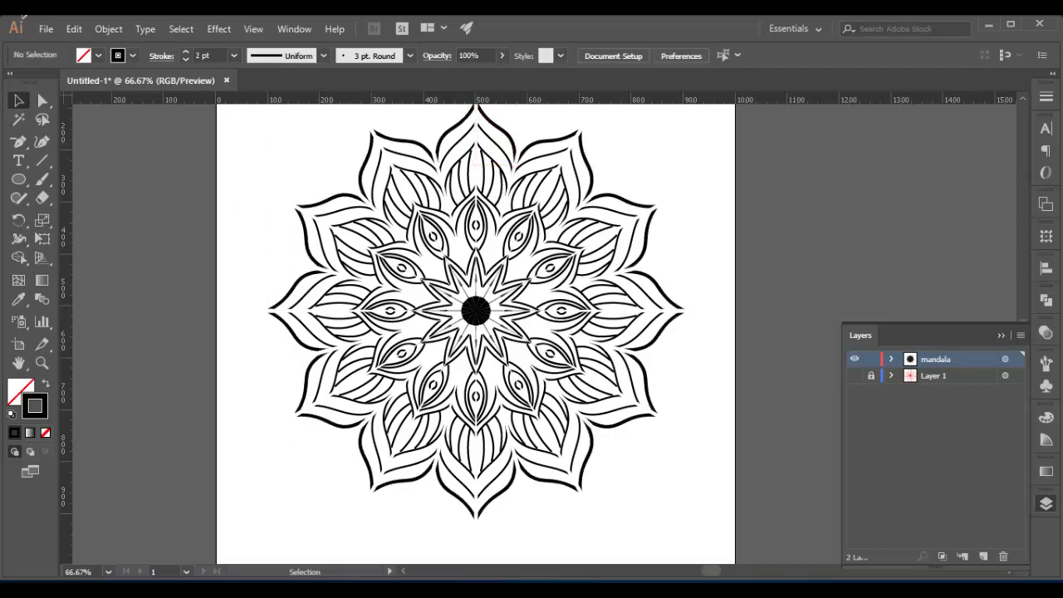
# Thicken two inner petal paths near the top to a 2 pt stroke.
pyautogui.click(490, 176)
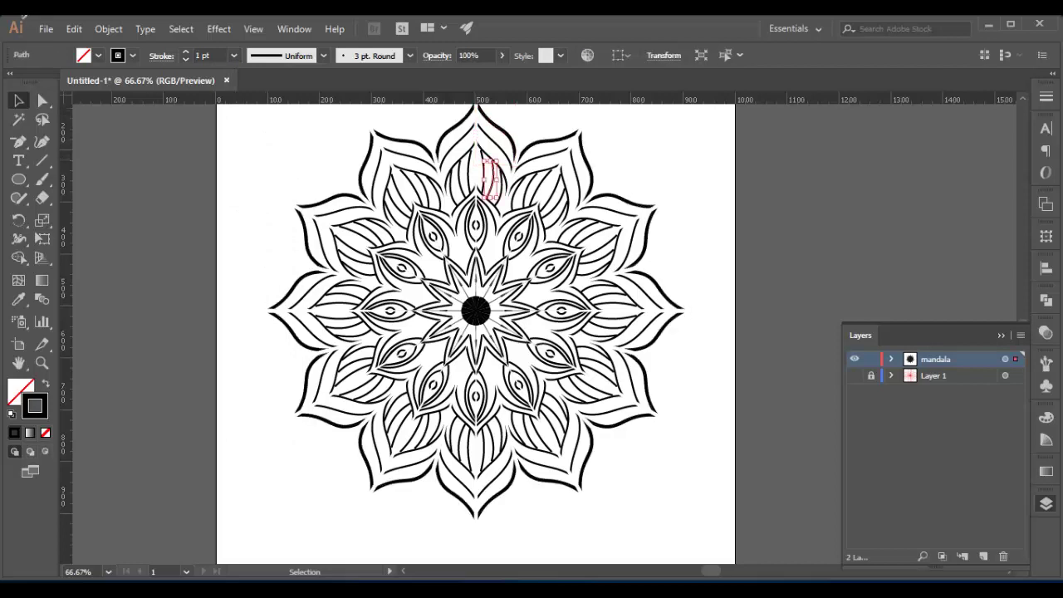
pyautogui.hotkey('ctrl', 'shift', 'a')
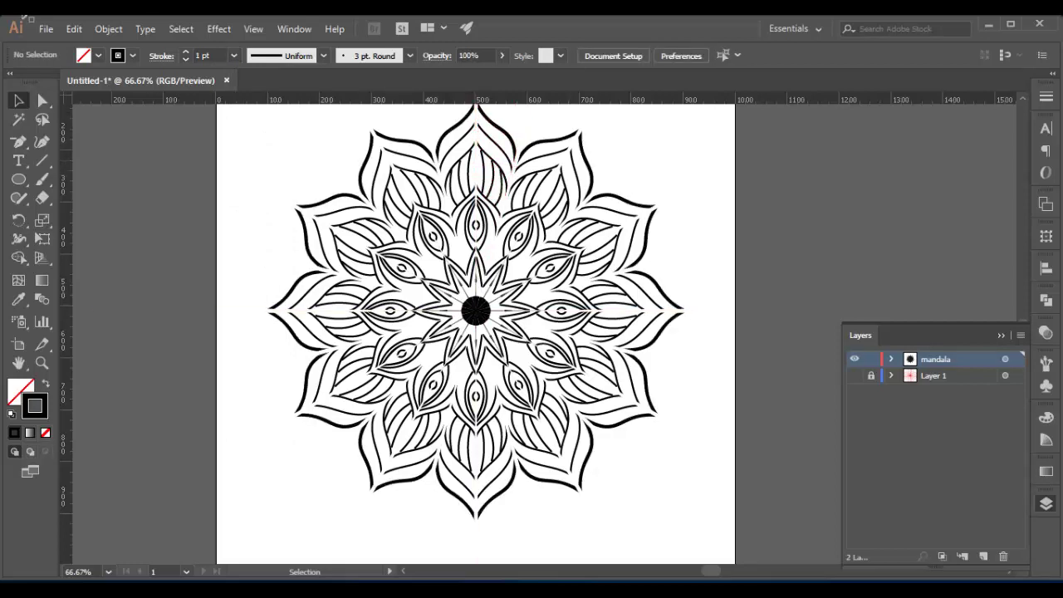
pyautogui.hotkey('ctrl', 'z')
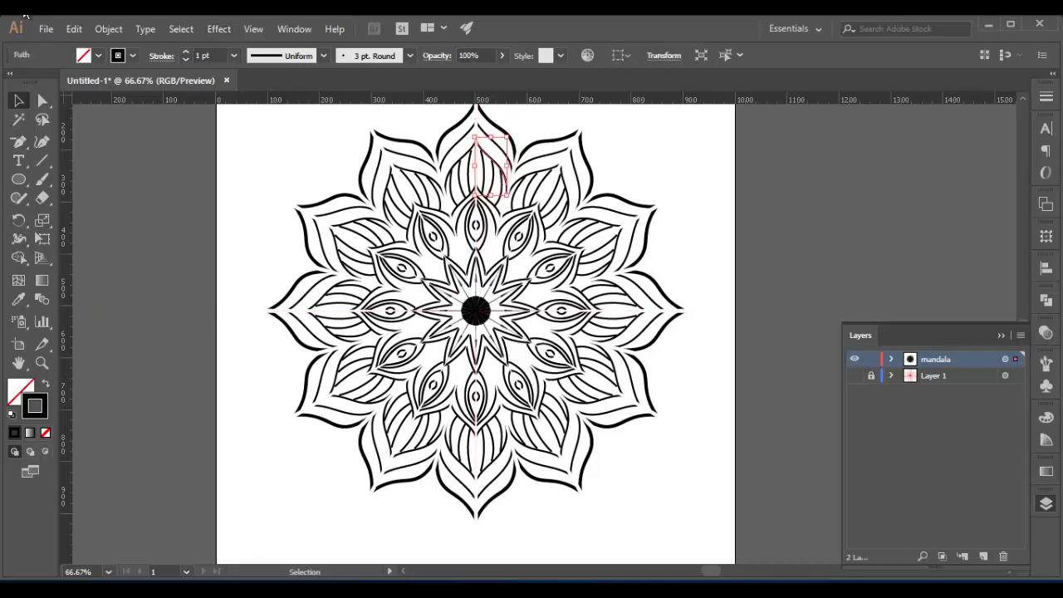
pyautogui.click(233, 55)
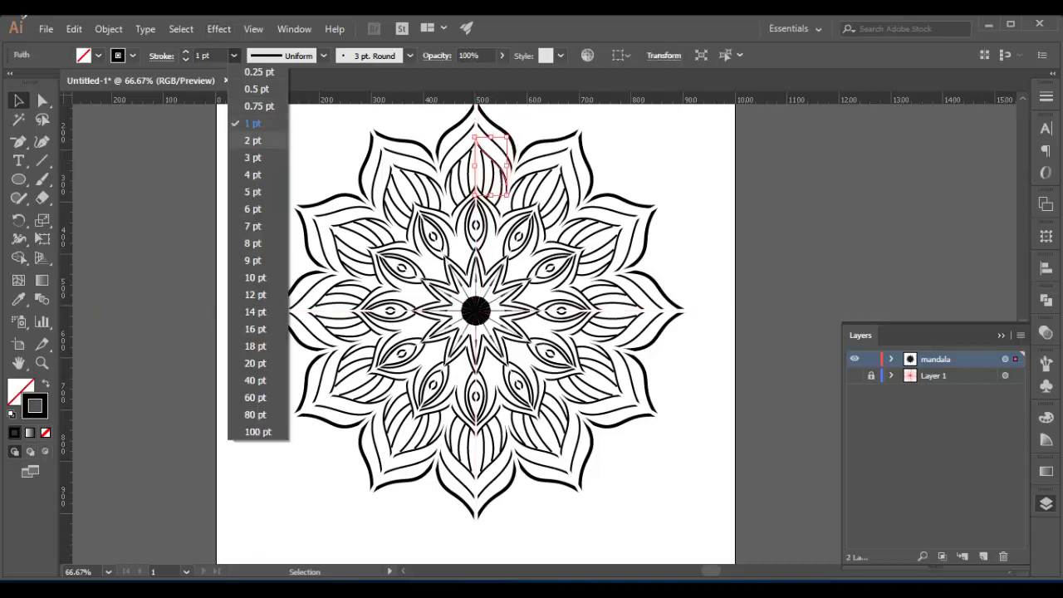
pyautogui.click(253, 141)
pyautogui.hotkey('ctrl', 'shift', 'a')
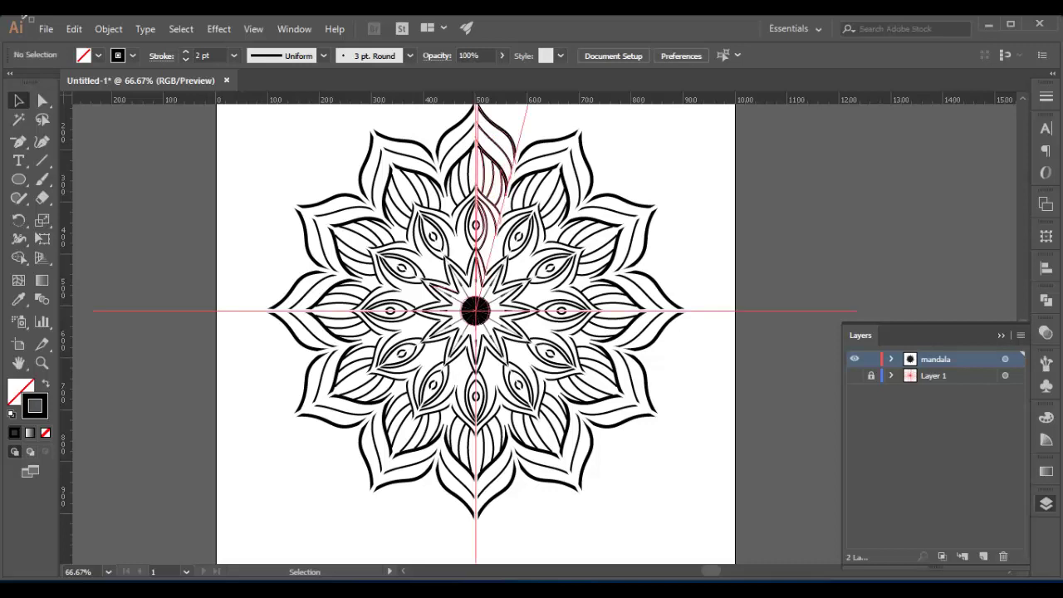
pyautogui.click(488, 200)
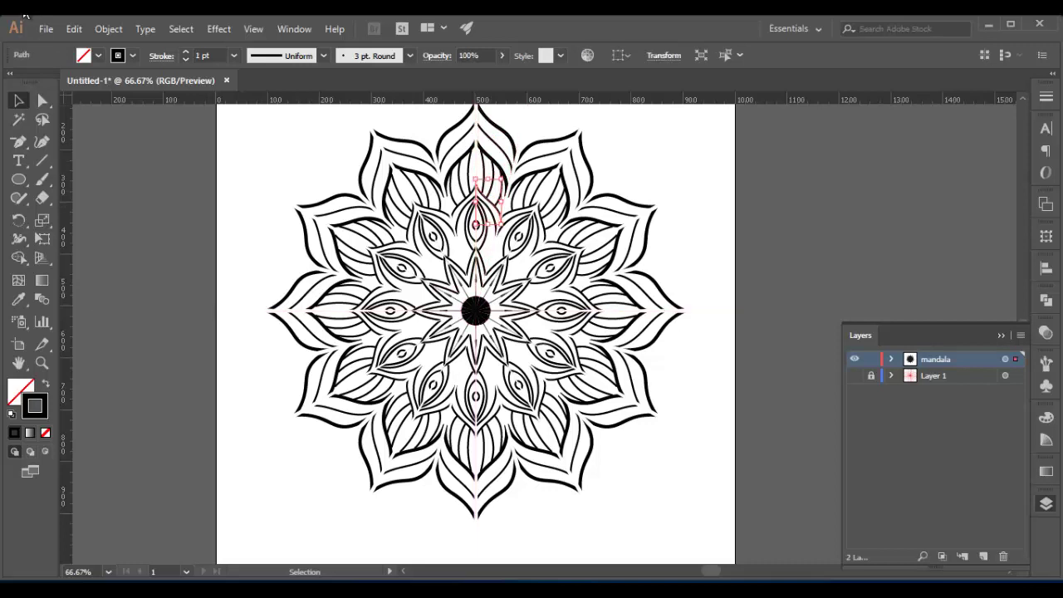
pyautogui.click(233, 54)
pyautogui.click(252, 140)
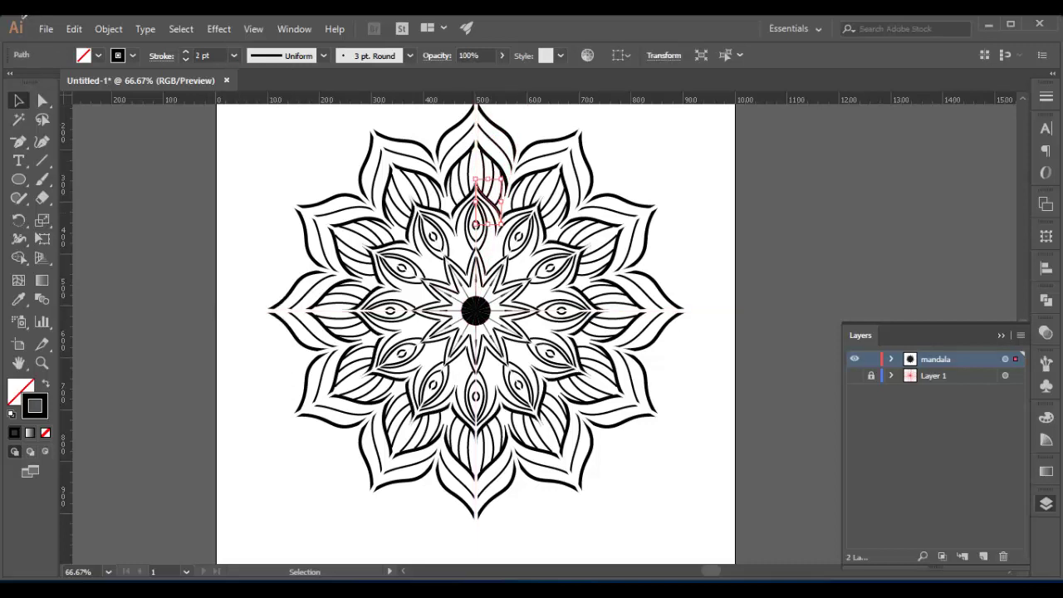
pyautogui.hotkey('ctrl', 'shift', 'a')
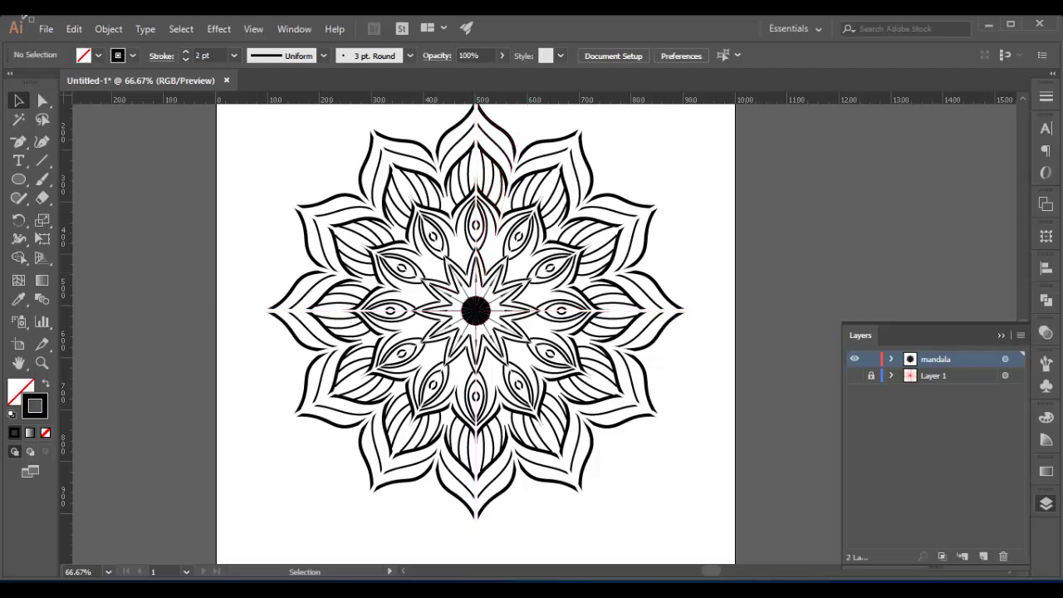
# Set a small path near the mandala centre to a 2 pt stroke.
pyautogui.click(479, 259)
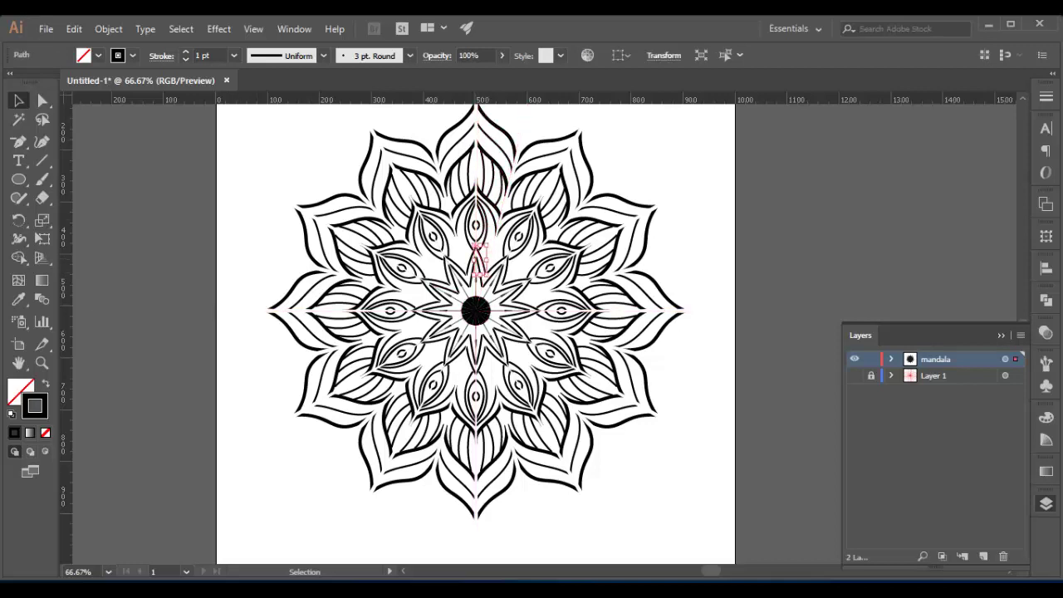
pyautogui.click(233, 55)
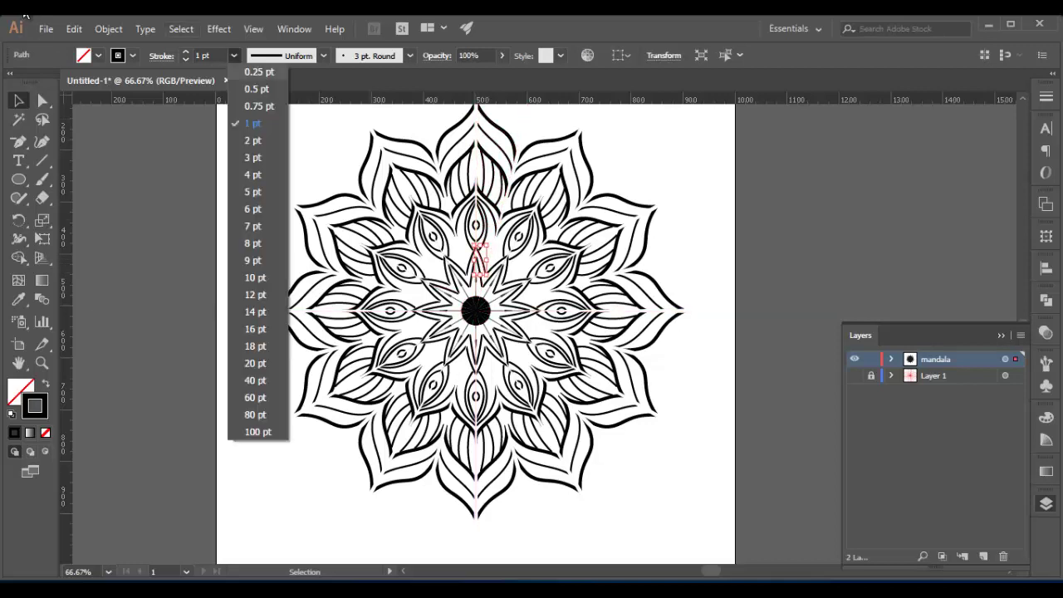
pyautogui.click(249, 106)
pyautogui.hotkey('ctrl', 'shift', 'a')
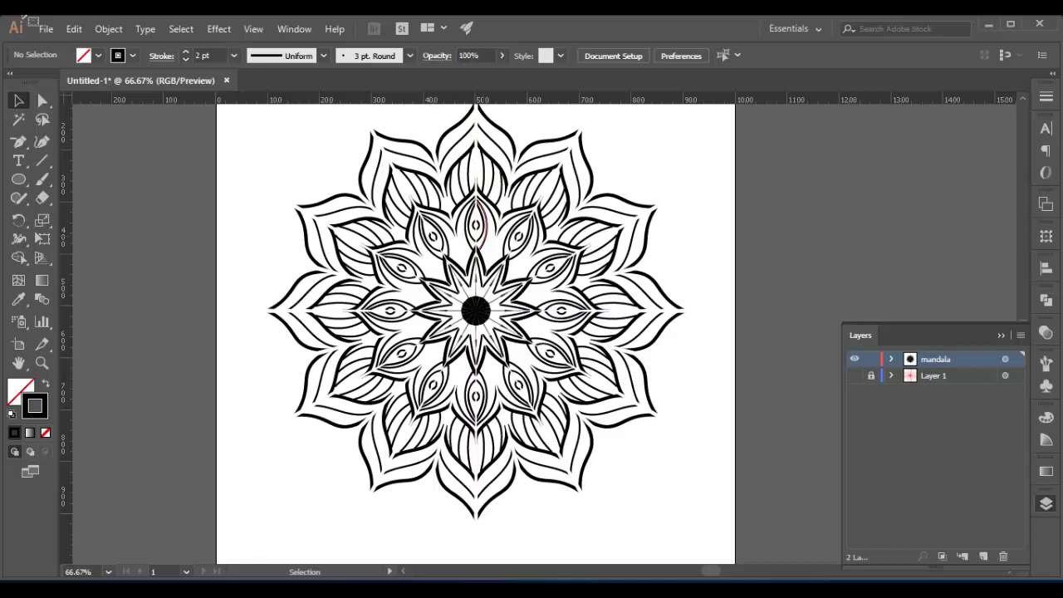
# Give the small top-centre petal line a 1.5 pt stroke weight.
pyautogui.click(480, 220)
pyautogui.hotkey('ctrl', 'shift', 'a')
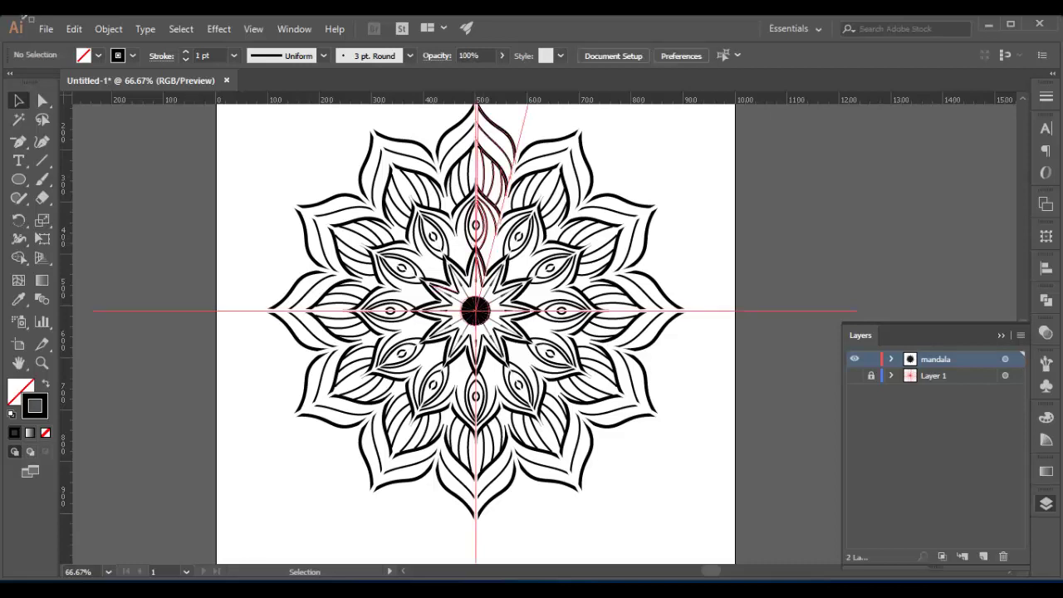
pyautogui.hotkey('ctrl', 'z')
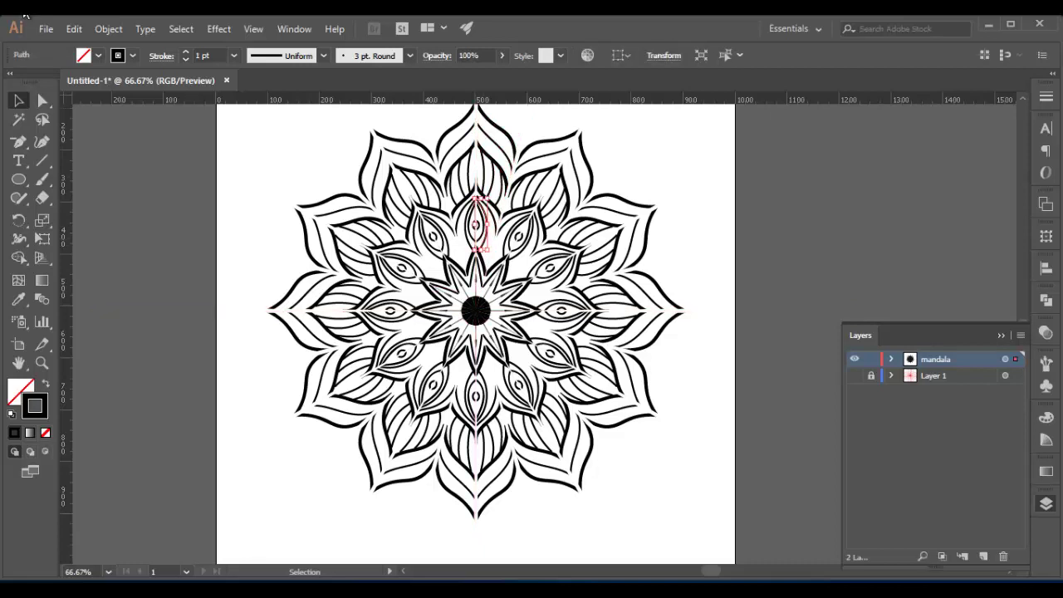
pyautogui.click(234, 56)
pyautogui.click(249, 140)
pyautogui.click(203, 55)
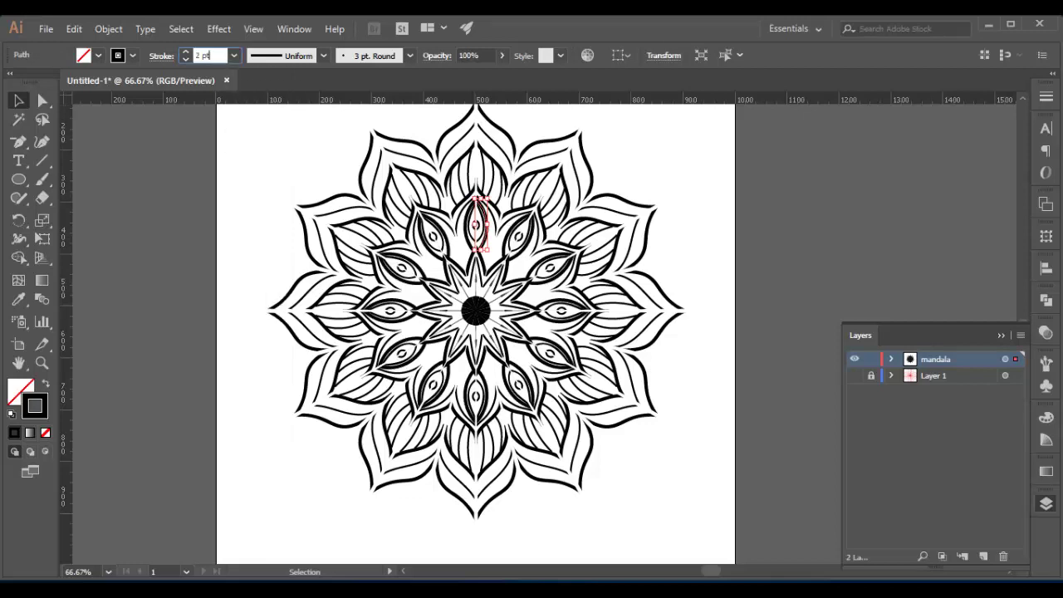
pyautogui.write('1.5')
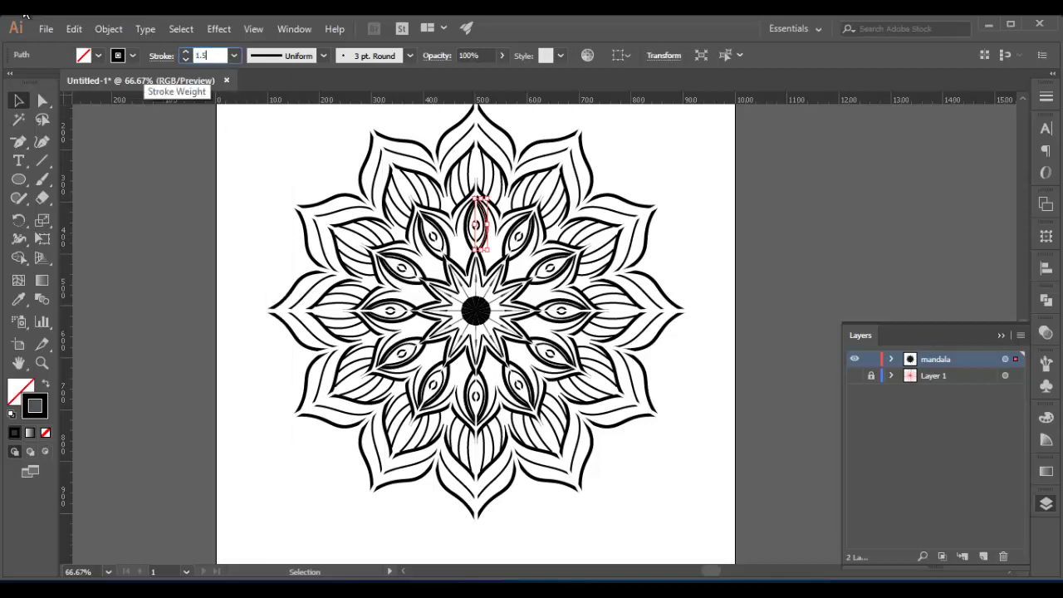
pyautogui.press('Return')
pyautogui.hotkey('ctrl', 'shift', 'a')
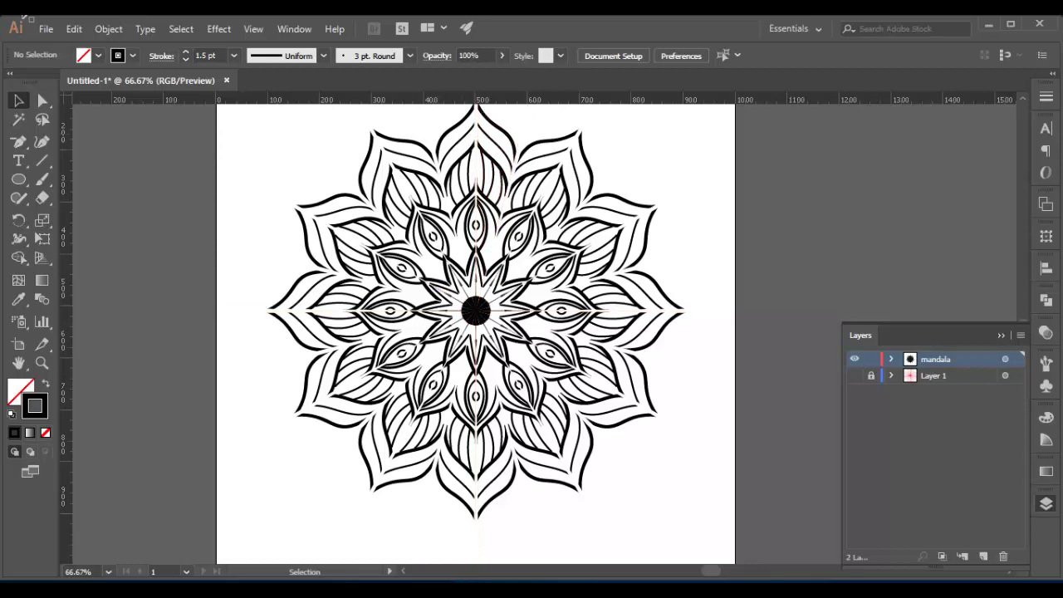
pyautogui.click(499, 137)
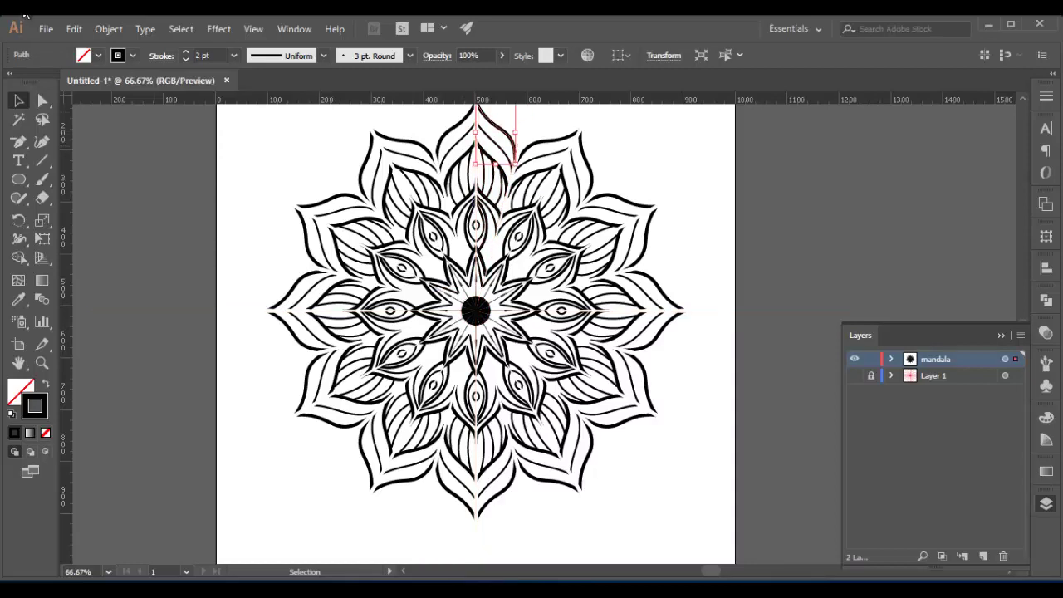
# Recolour the outermost petal outlines with a navy stroke.
pyautogui.click(132, 55)
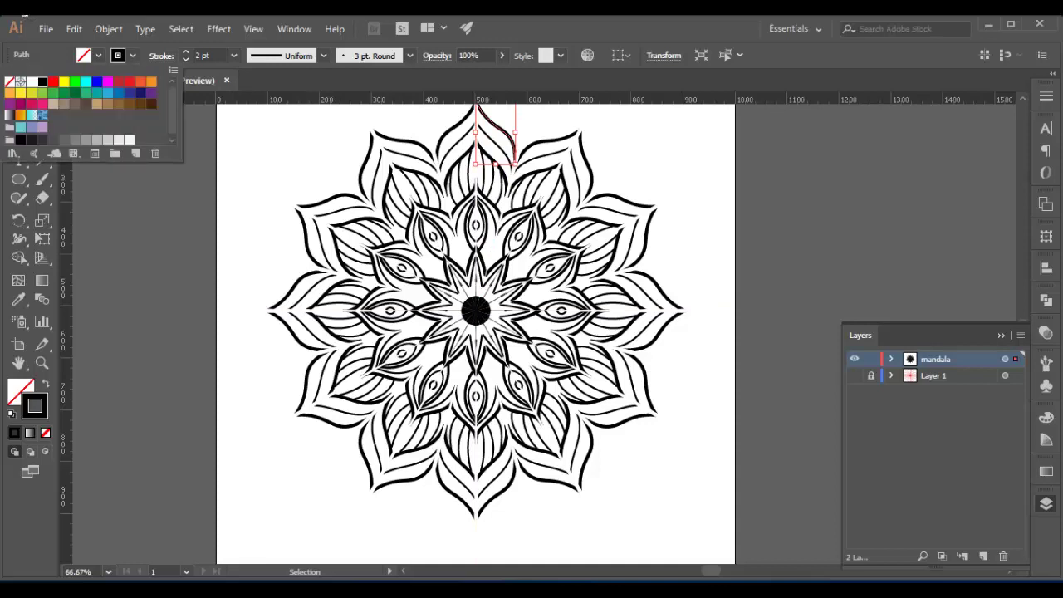
pyautogui.click(140, 92)
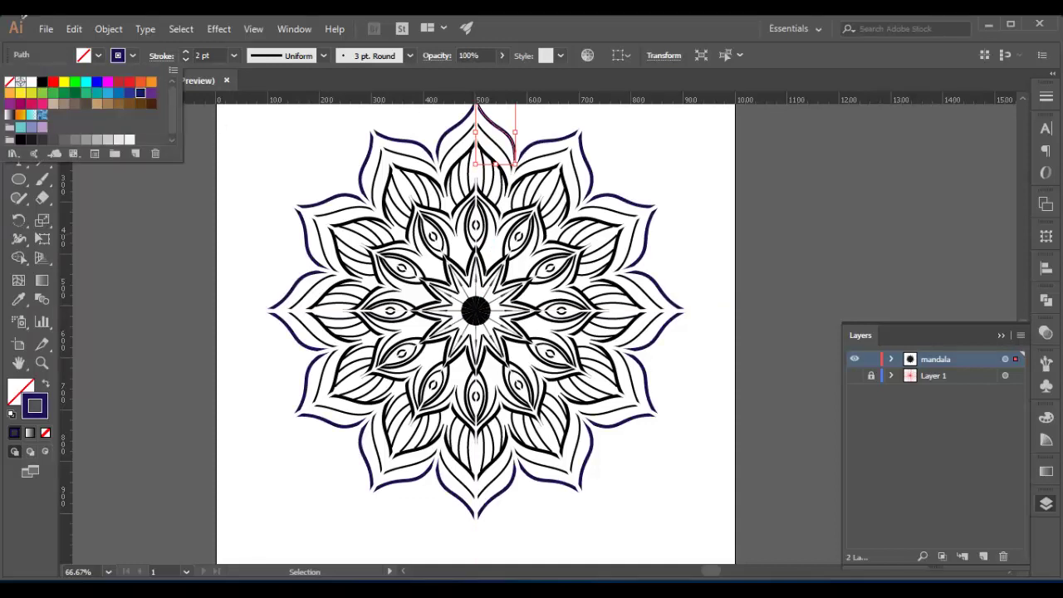
pyautogui.press('Escape')
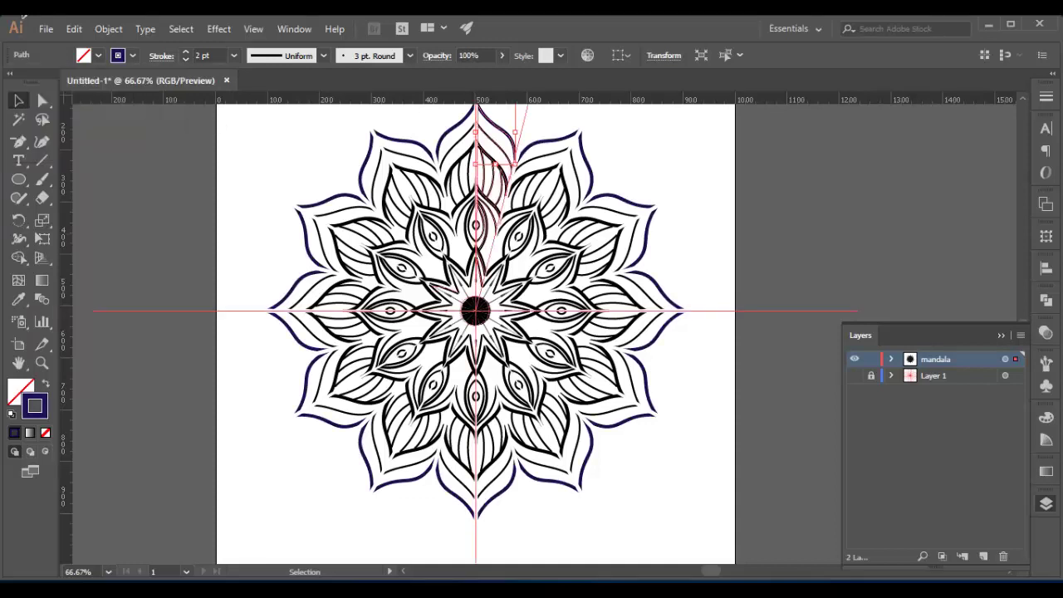
pyautogui.click(499, 145)
pyautogui.click(132, 55)
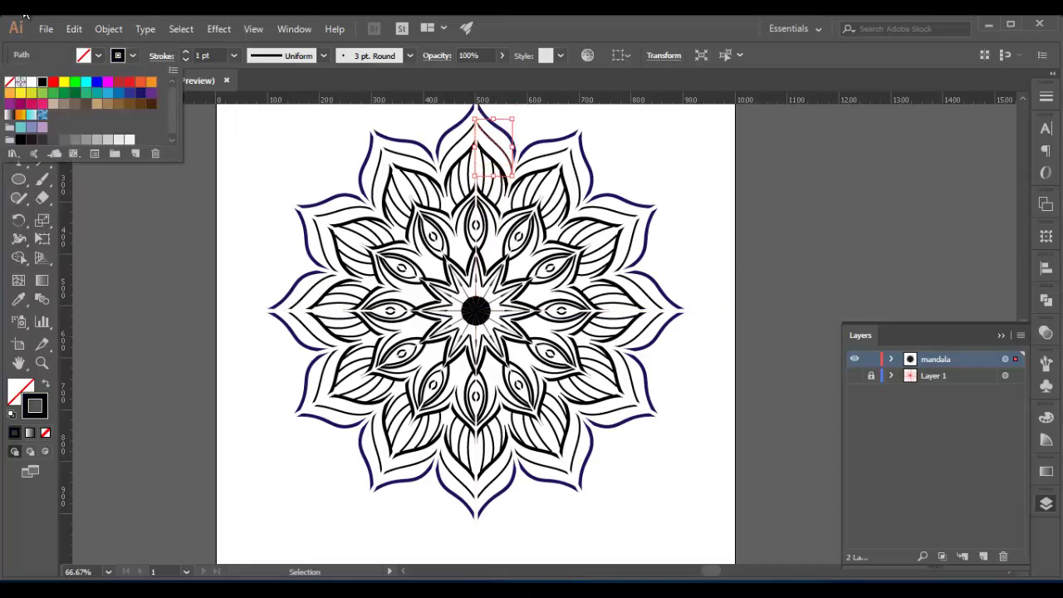
pyautogui.click(141, 92)
pyautogui.press('Escape')
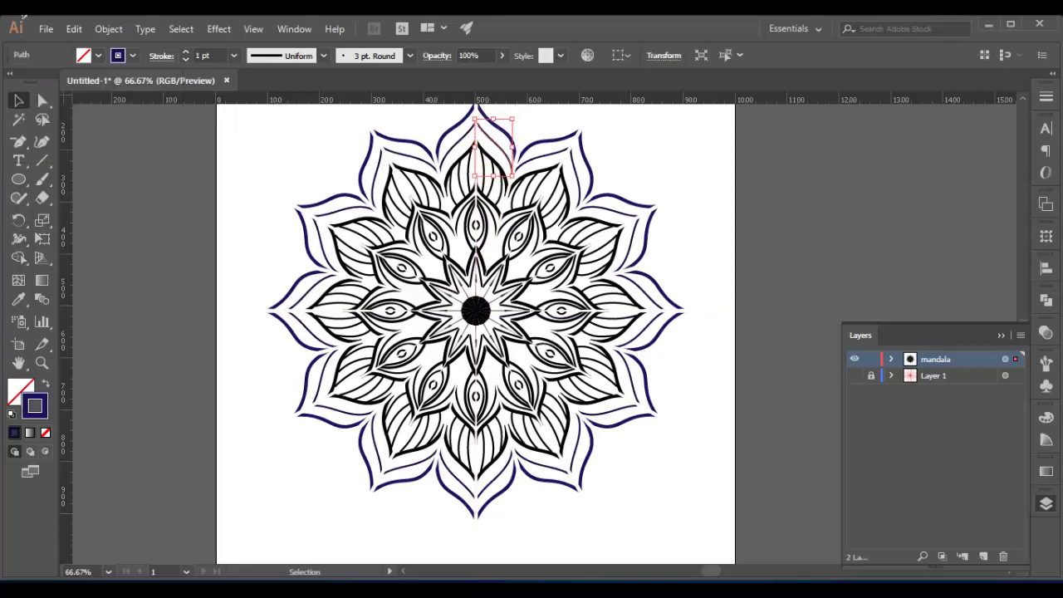
pyautogui.hotkey('ctrl', 'shift', 'a')
# Make the second-ring petal outlines blue (R=0 G=113 B=188).
pyautogui.click(490, 174)
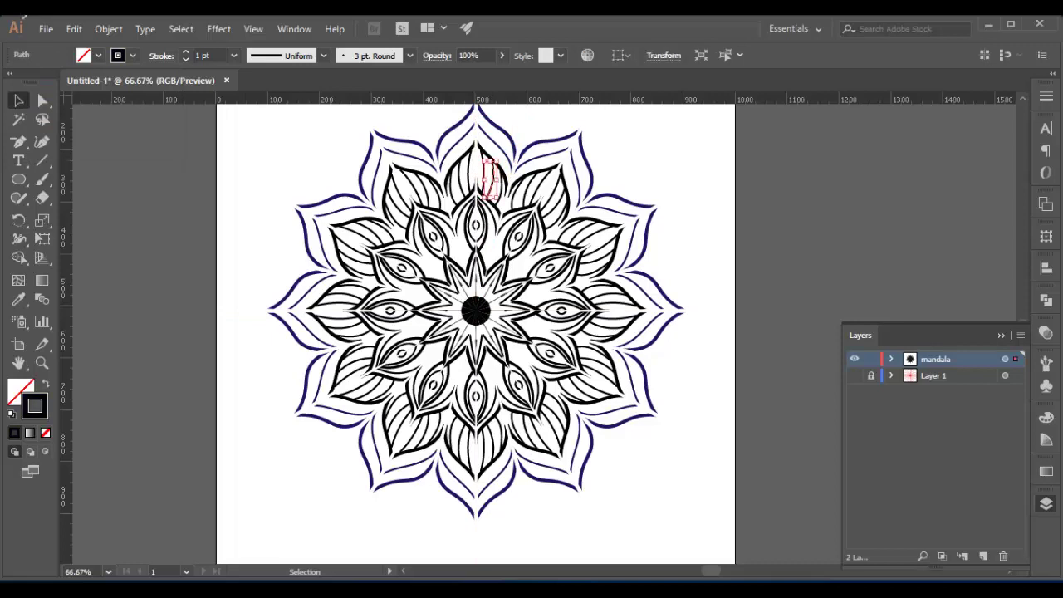
pyautogui.hotkey('ctrl', 'shift', 'a')
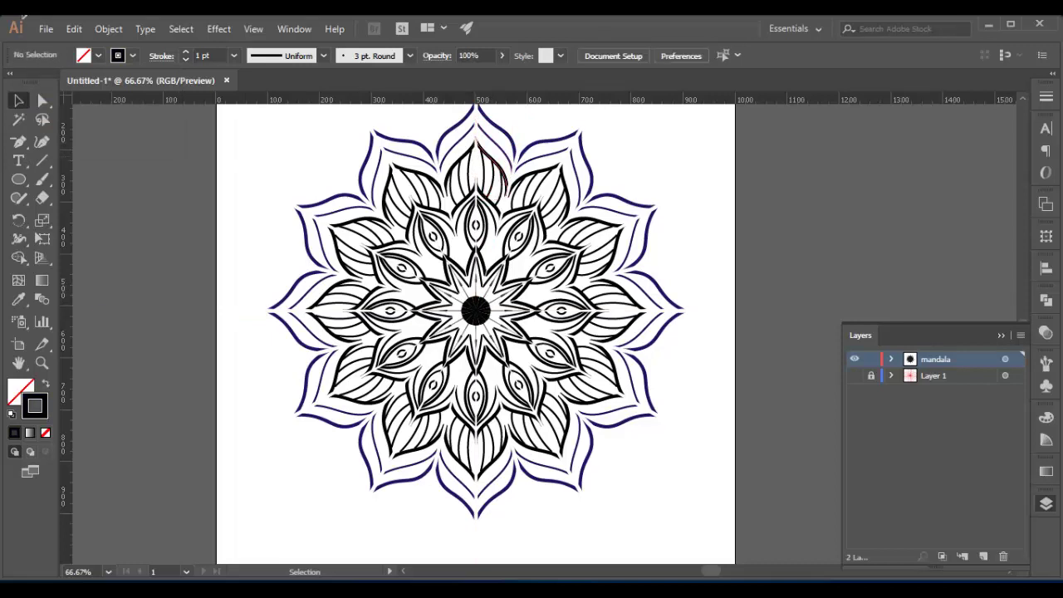
pyautogui.click(499, 166)
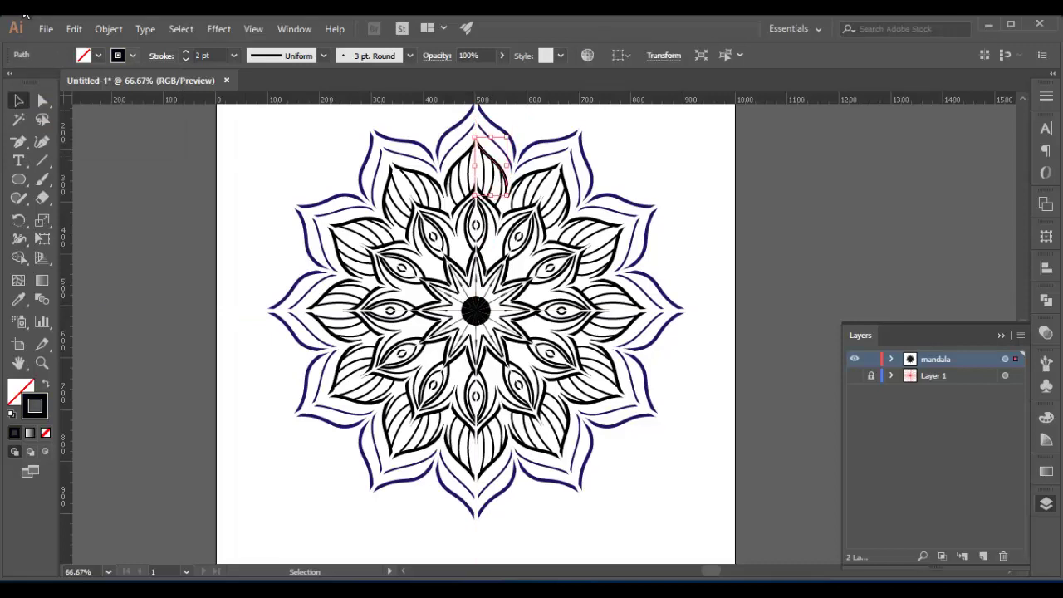
pyautogui.click(132, 56)
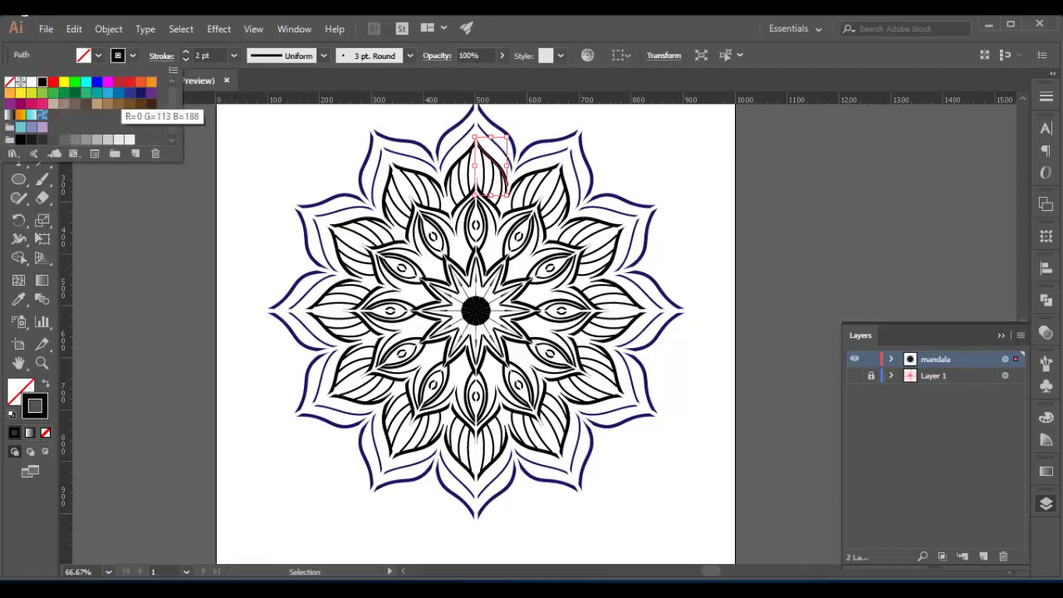
pyautogui.click(119, 93)
pyautogui.press('Escape')
pyautogui.hotkey('ctrl', 'shift', 'a')
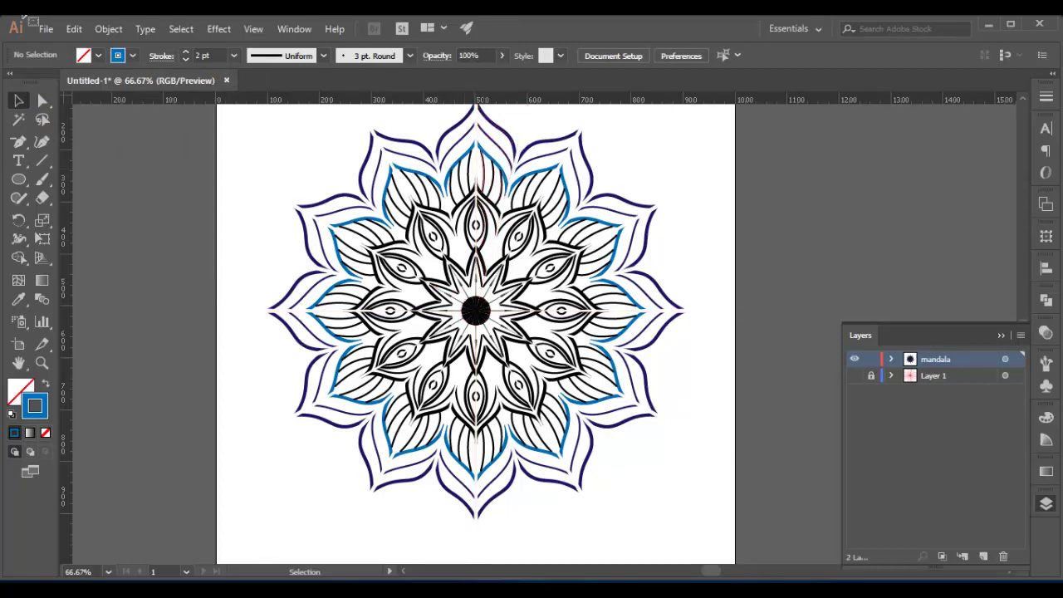
pyautogui.click(481, 171)
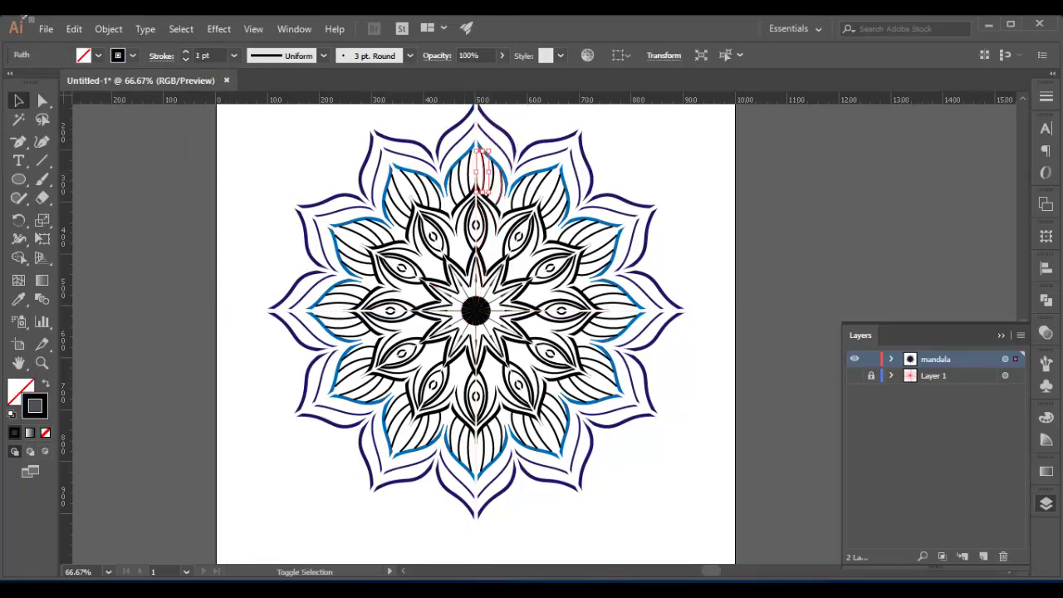
# Select the vein lines in the top petal and give them a blue stroke.
pyautogui.press('a')
pyautogui.hotkey('ctrl', '+')
pyautogui.hotkey('ctrl', '+')
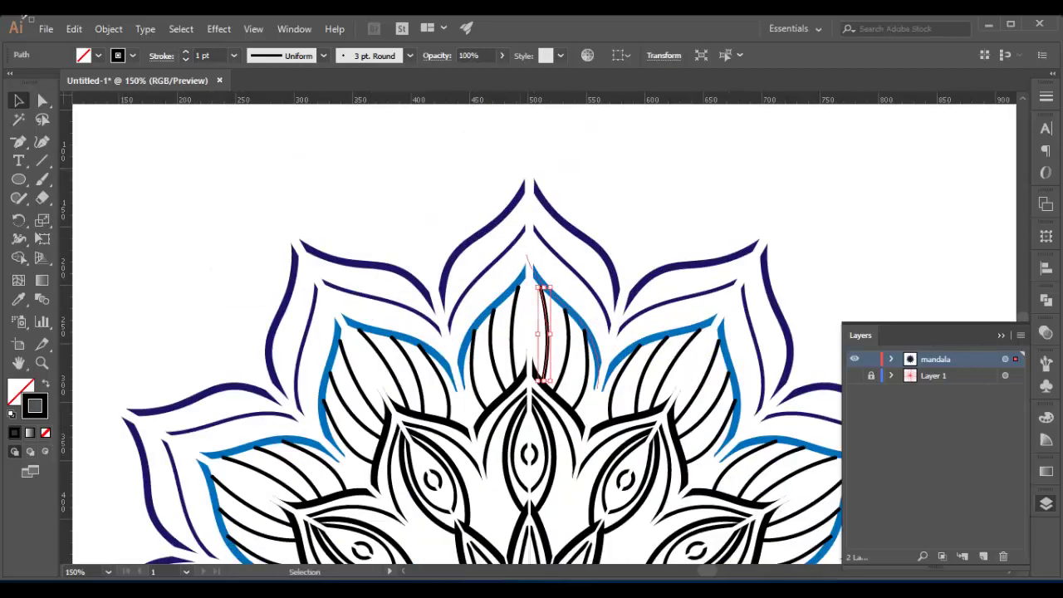
pyautogui.keyDown('shift'); pyautogui.click(564, 349); pyautogui.keyUp('shift')
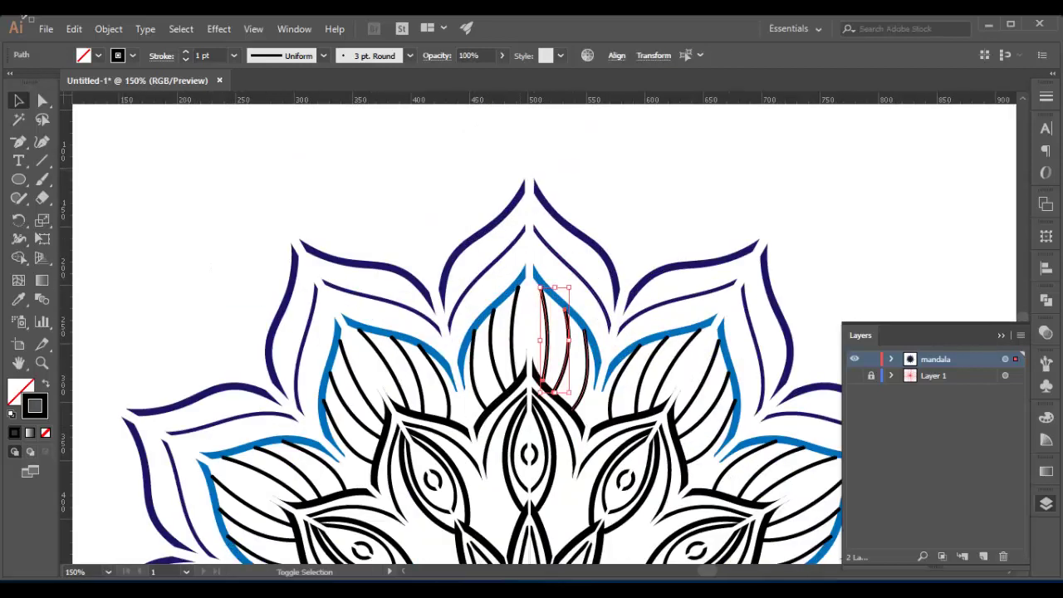
pyautogui.click(132, 54)
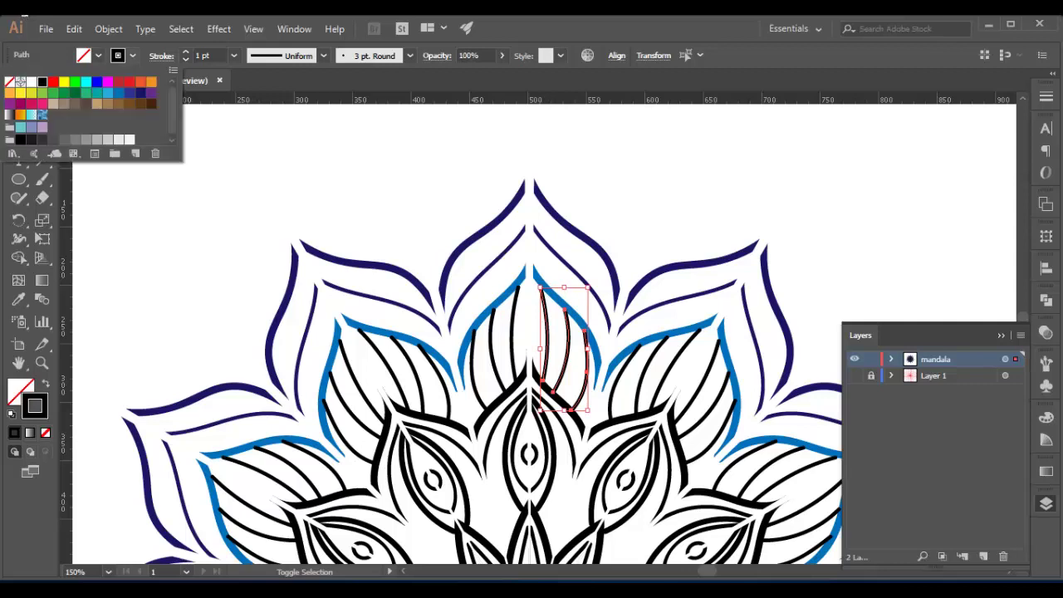
pyautogui.click(151, 92)
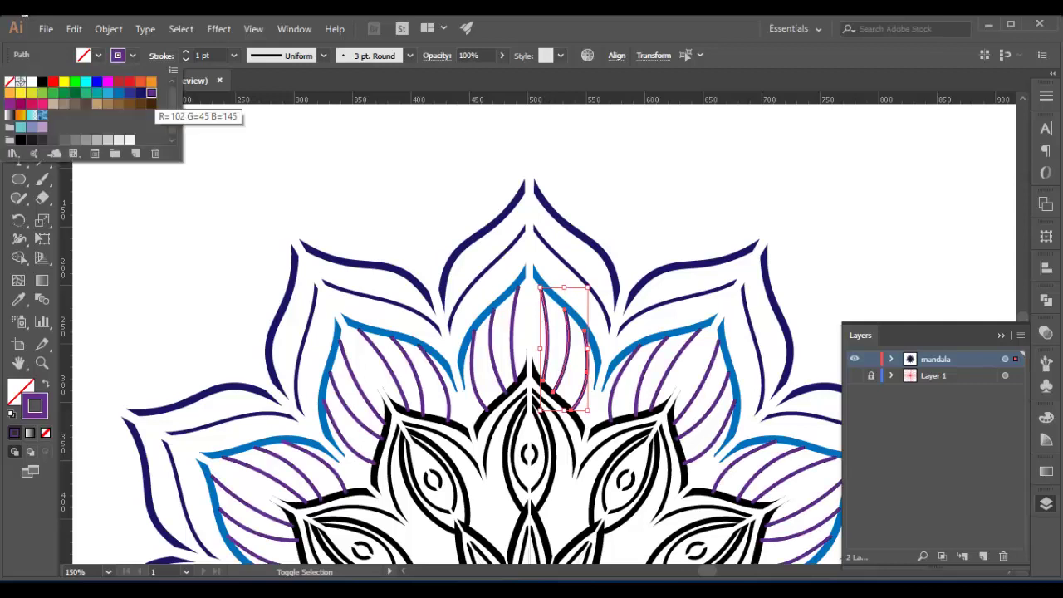
pyautogui.click(119, 92)
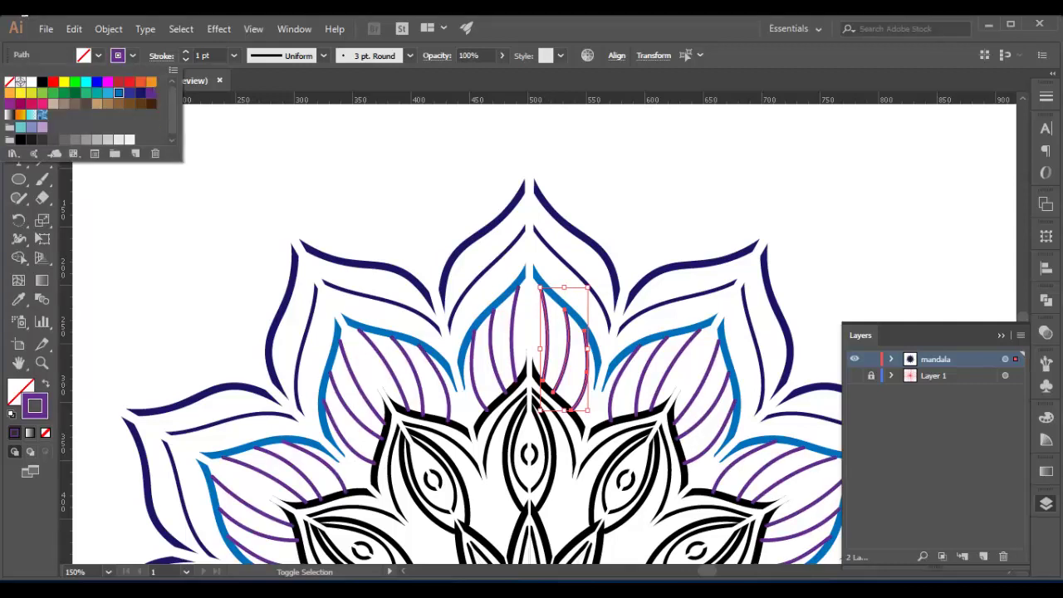
pyautogui.press('Escape')
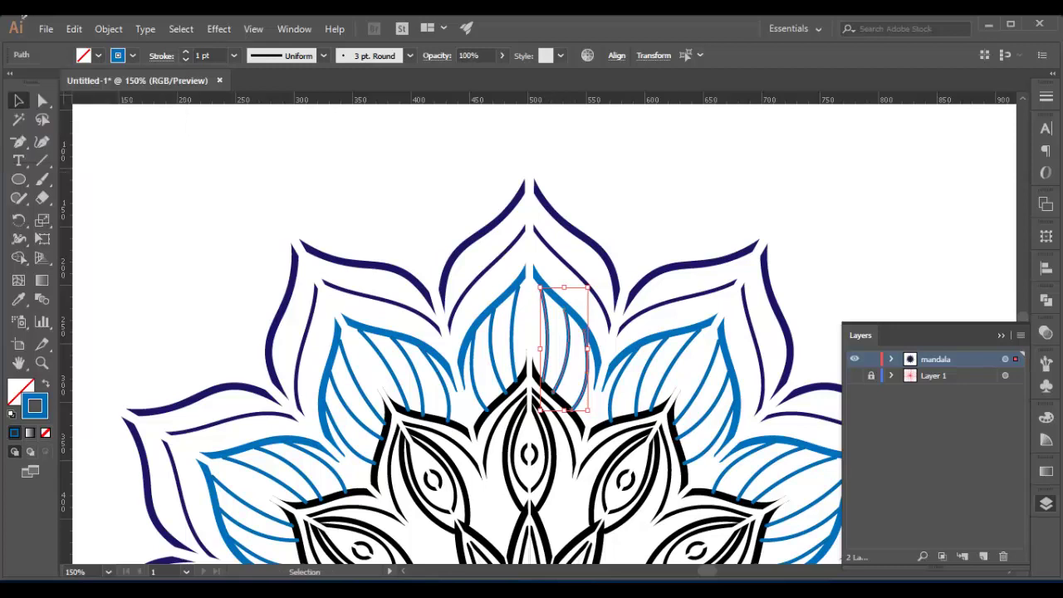
pyautogui.hotkey('ctrl', 'shift', 'a')
pyautogui.click(531, 391)
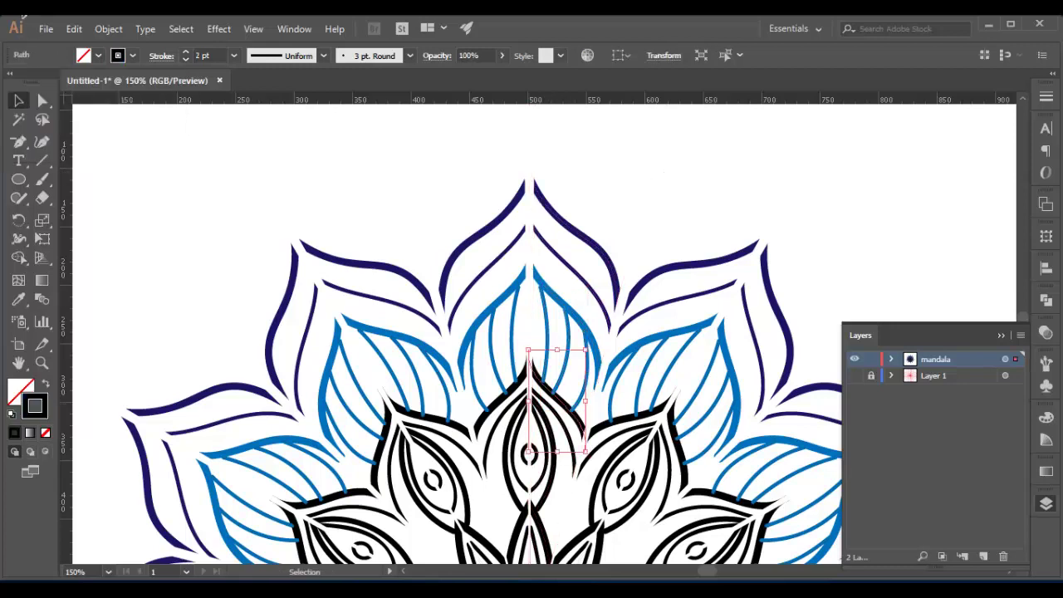
# Bring the inner flower ring outline to the front and stroke it purple.
pyautogui.rightClick(565, 399)
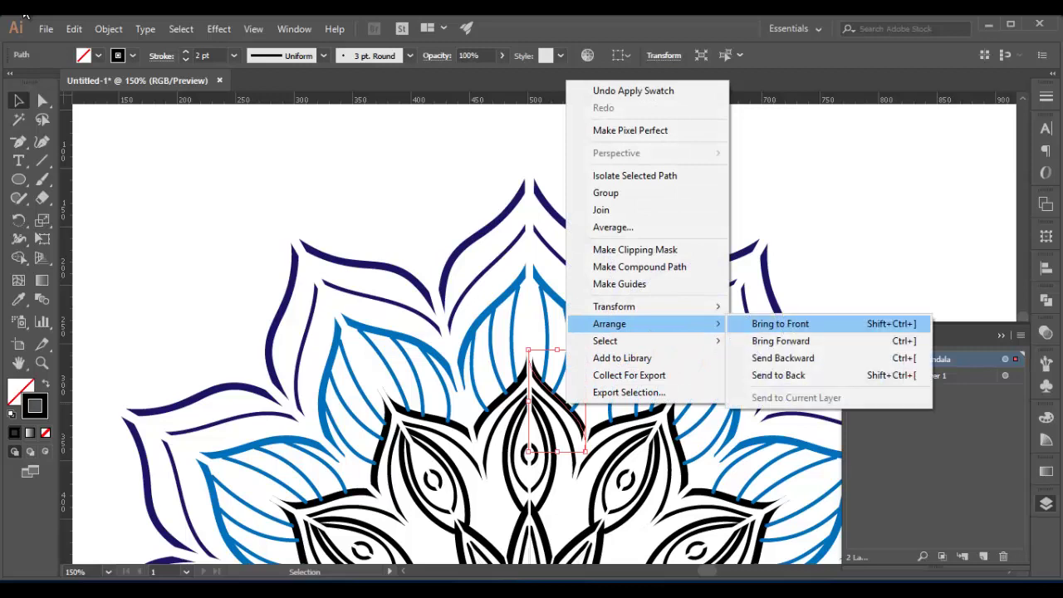
pyautogui.click(777, 323)
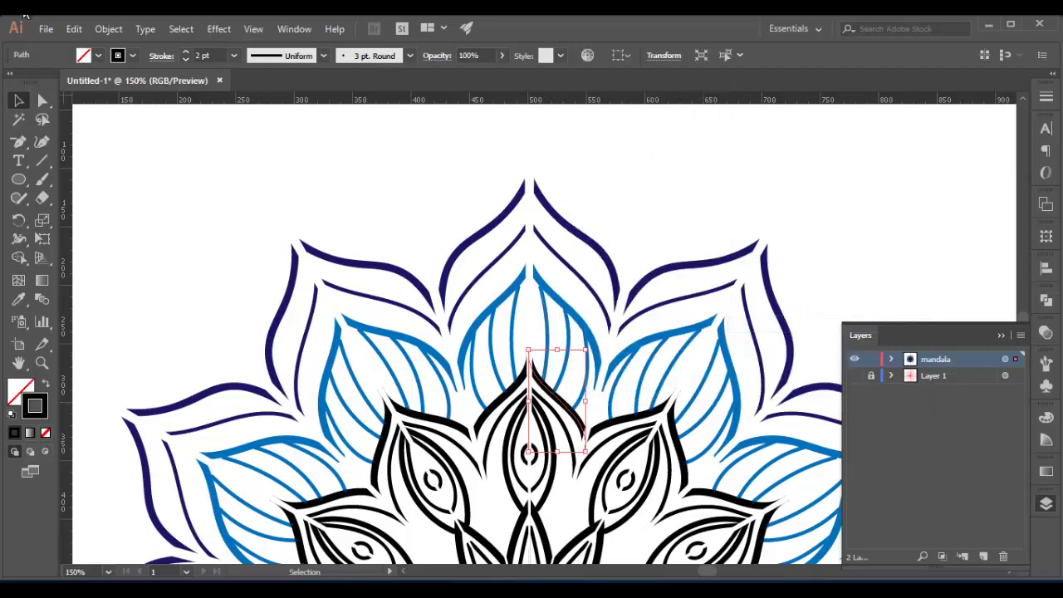
pyautogui.click(132, 55)
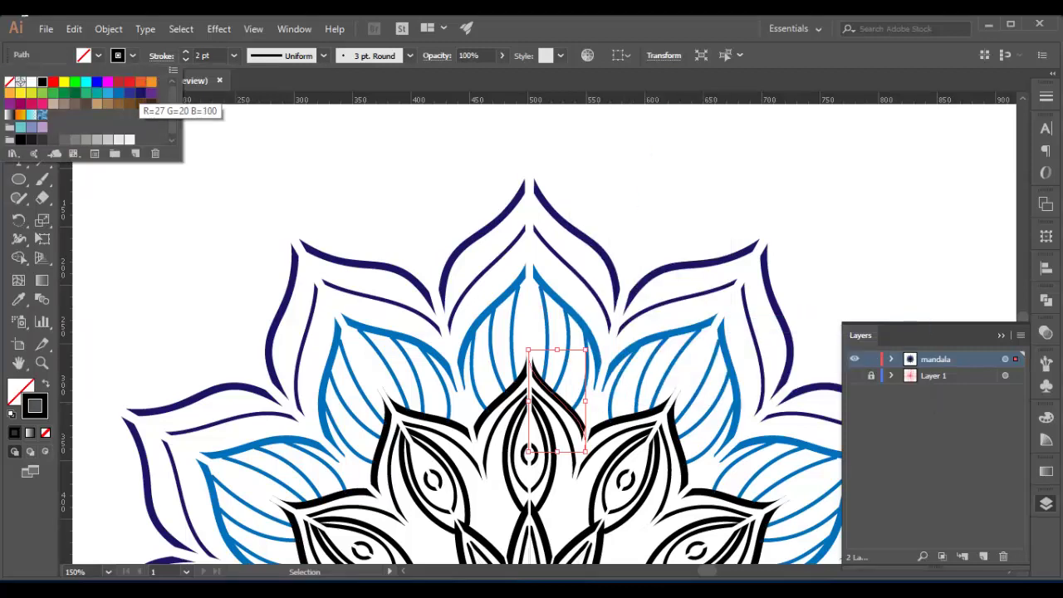
pyautogui.click(151, 92)
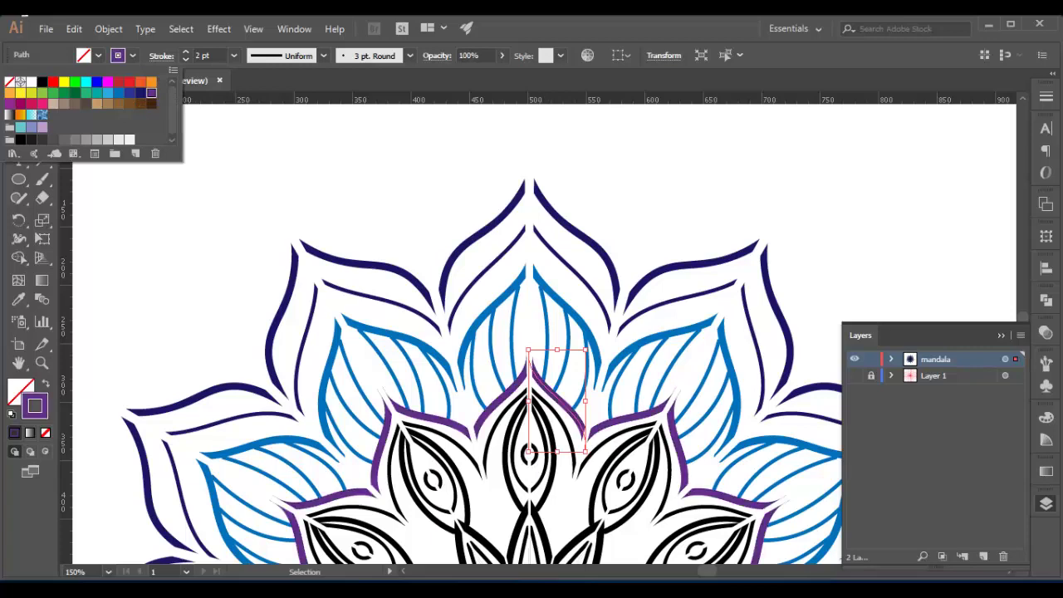
pyautogui.press('Escape')
pyautogui.hotkey('ctrl', 'shift', 'a')
pyautogui.press('space')
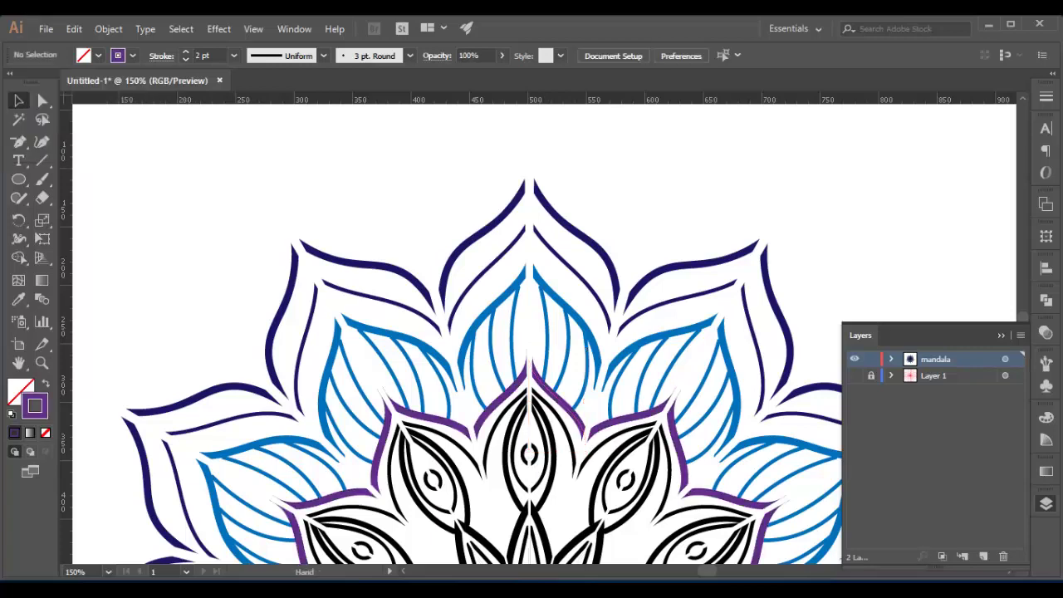
pyautogui.moveTo(581, 498); pyautogui.dragTo(378, 258)
pyautogui.moveTo(354, 176); pyautogui.dragTo(415, 149)
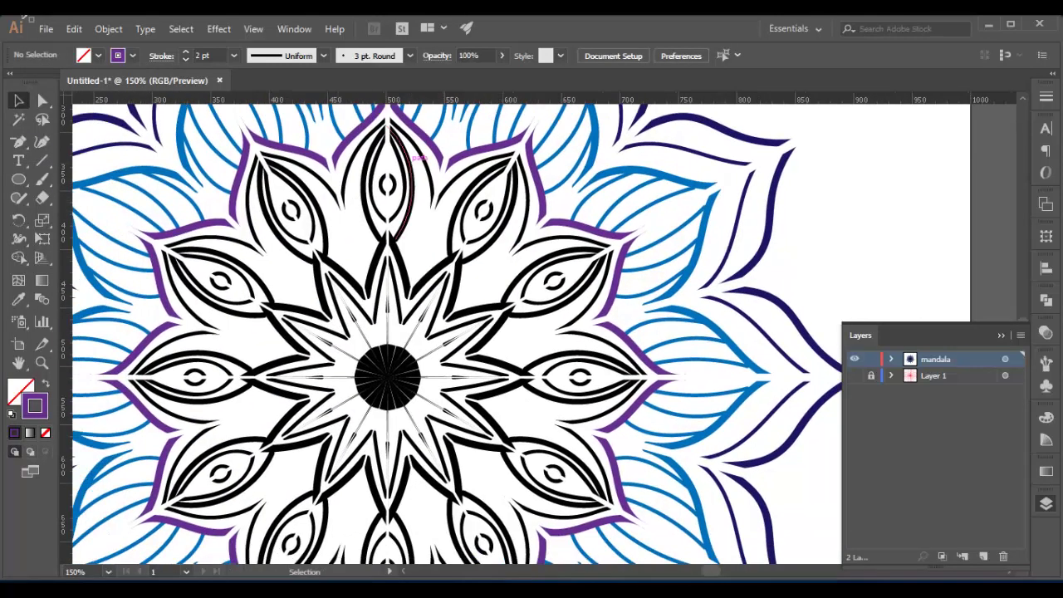
# Make the top eye-shaped petal outline navy.
pyautogui.click(428, 154)
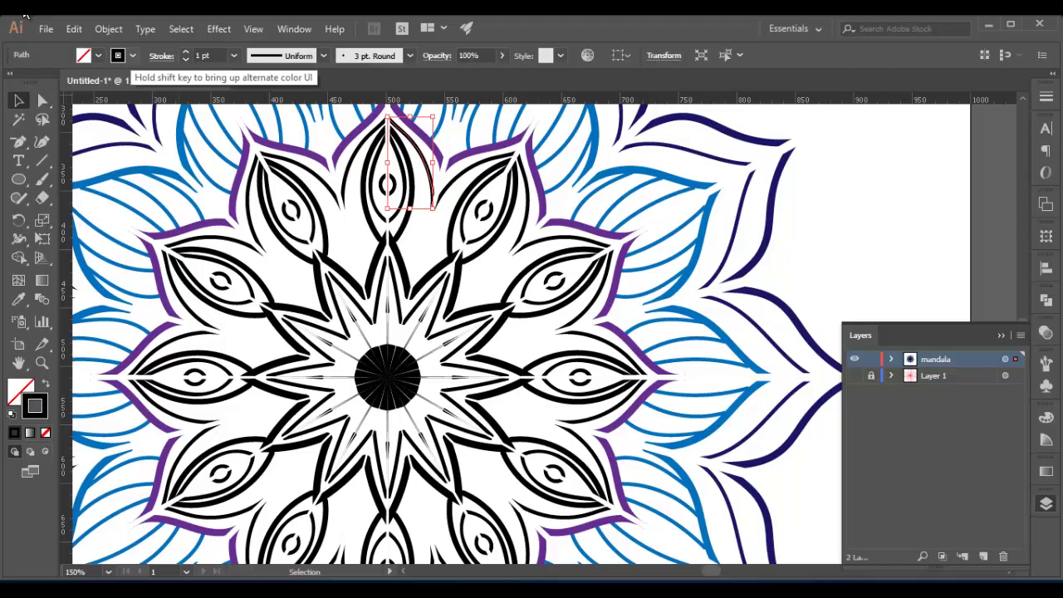
pyautogui.click(117, 56)
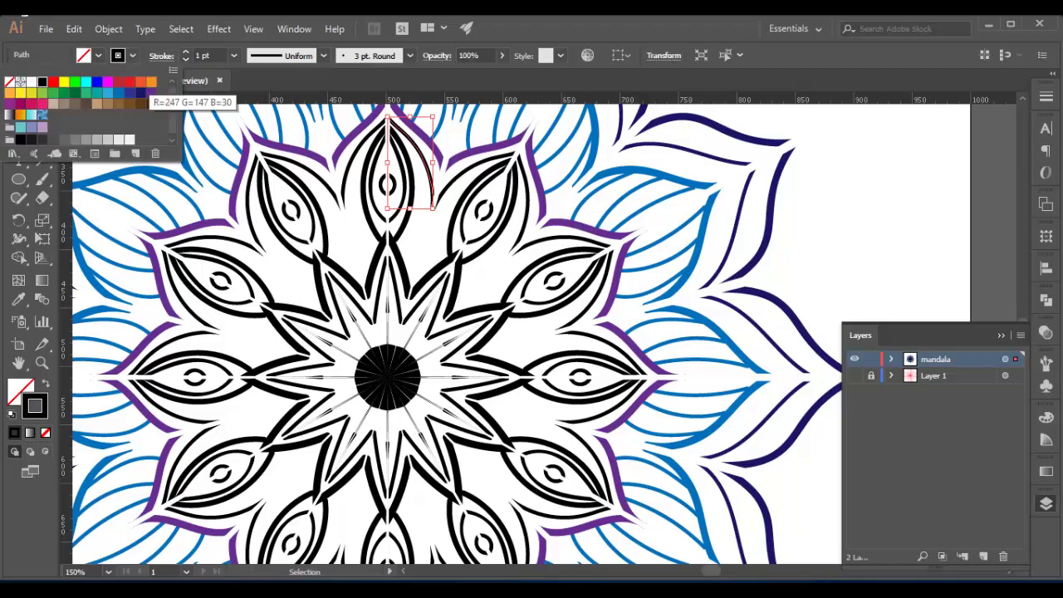
pyautogui.click(140, 93)
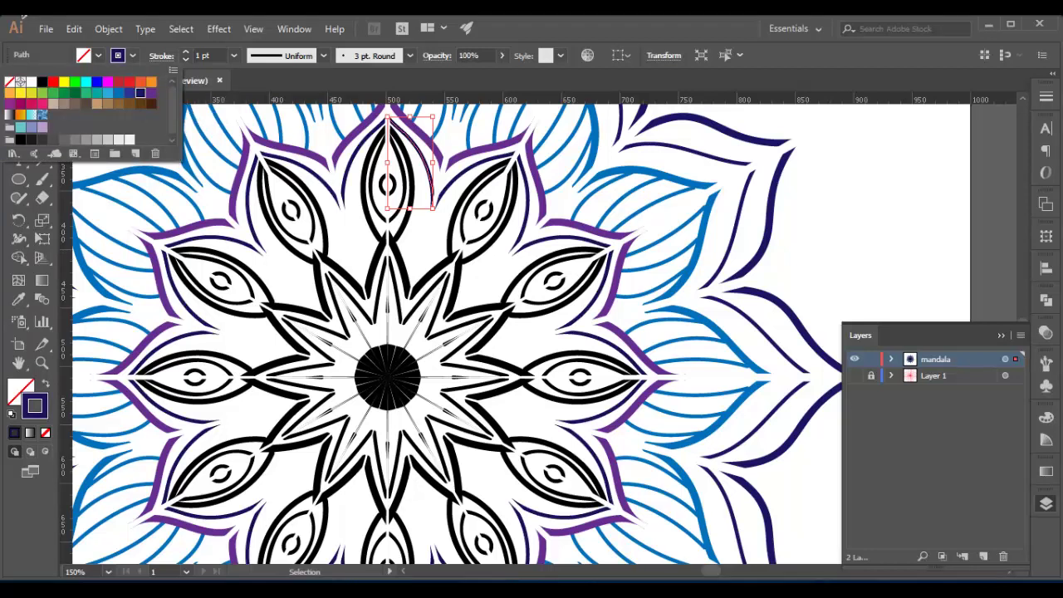
pyautogui.press('Escape')
# Select the remaining eye-shaped petal paths and stroke them navy.
pyautogui.click(409, 179)
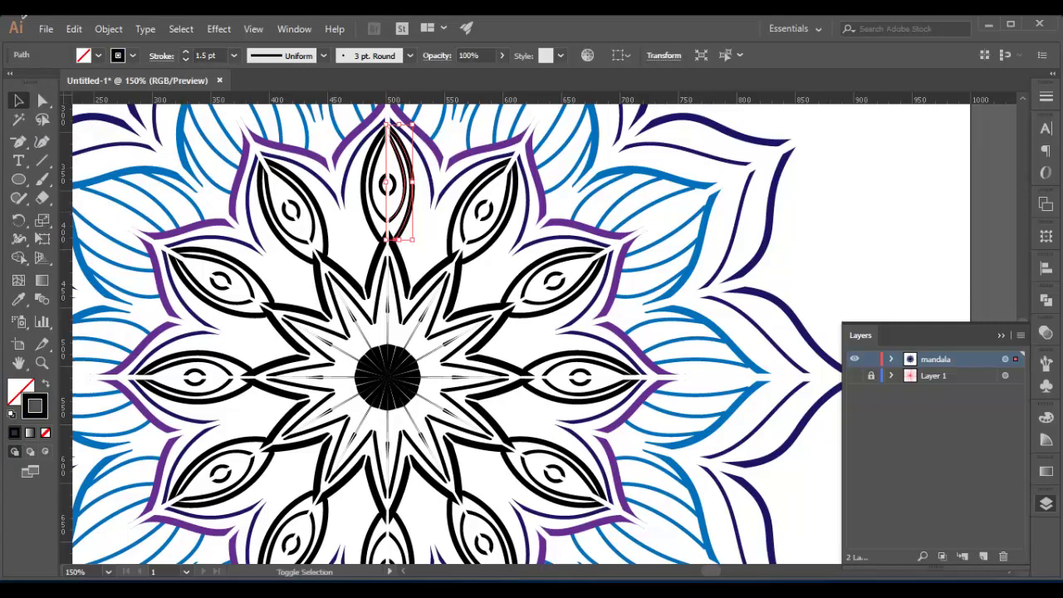
pyautogui.keyDown('shift'); pyautogui.click(407, 179); pyautogui.keyUp('shift')
pyautogui.click(131, 56)
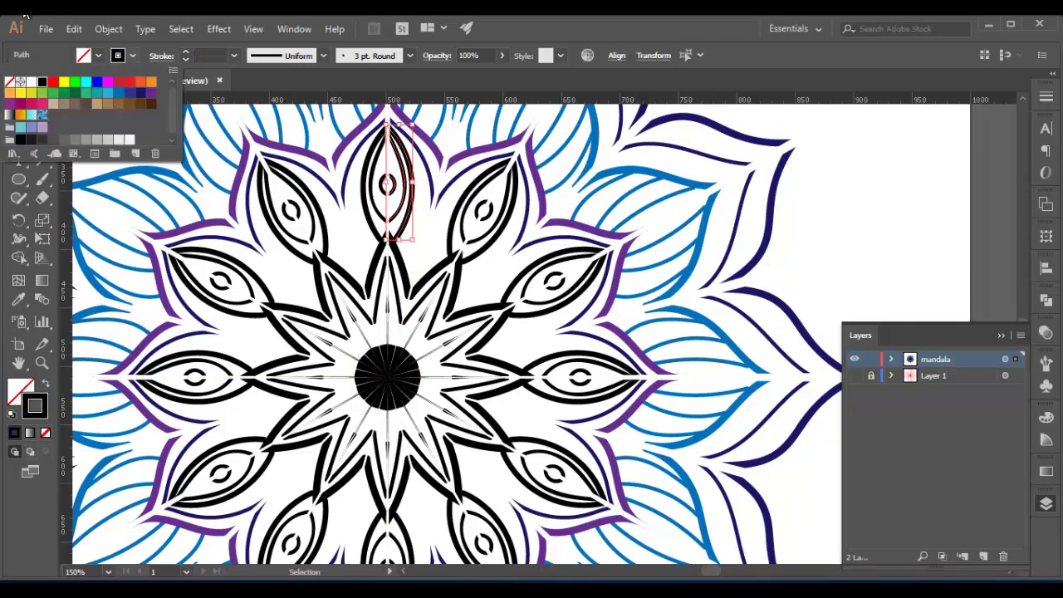
pyautogui.click(31, 115)
pyautogui.click(36, 89)
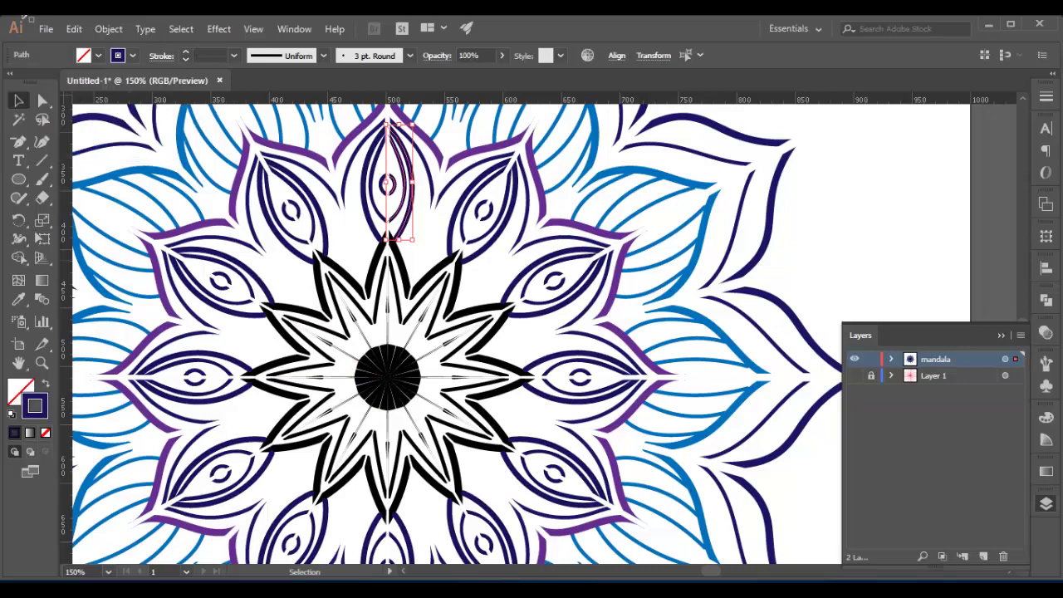
pyautogui.click(365, 333)
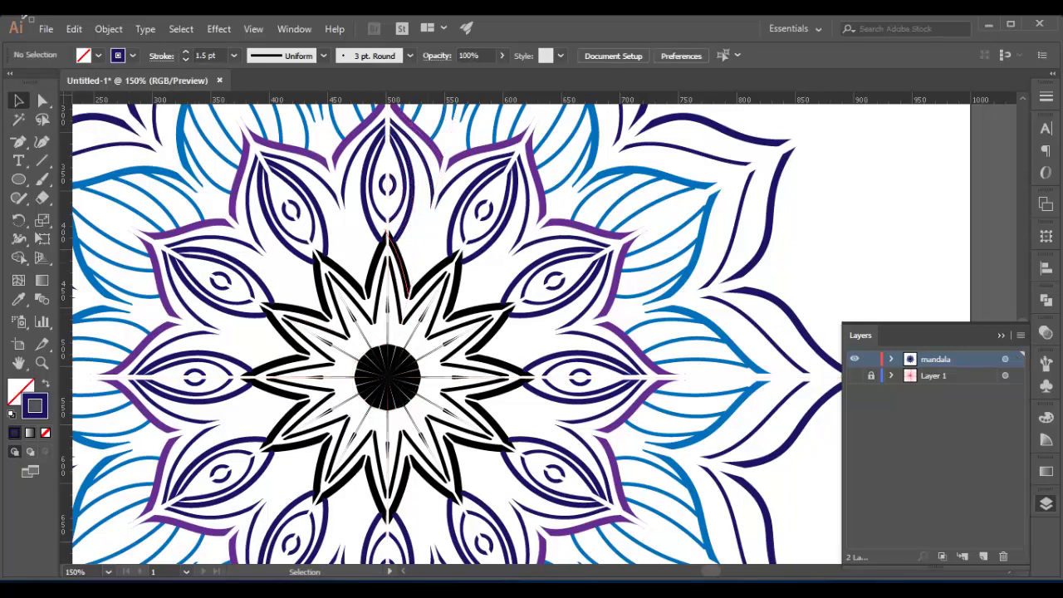
# Stroke the central star's outer outline blue.
pyautogui.click(397, 264)
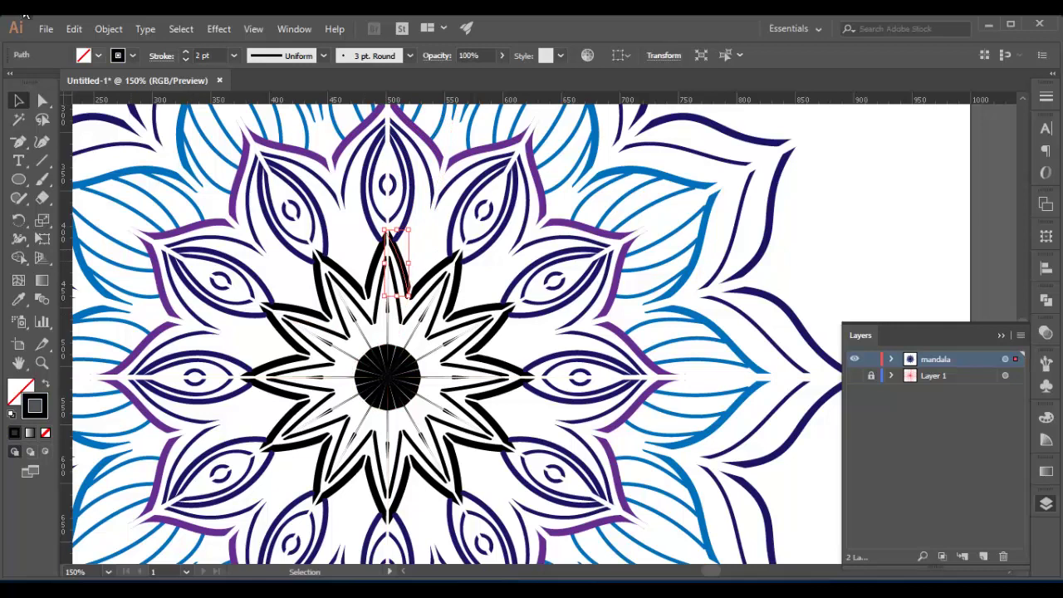
pyautogui.click(132, 55)
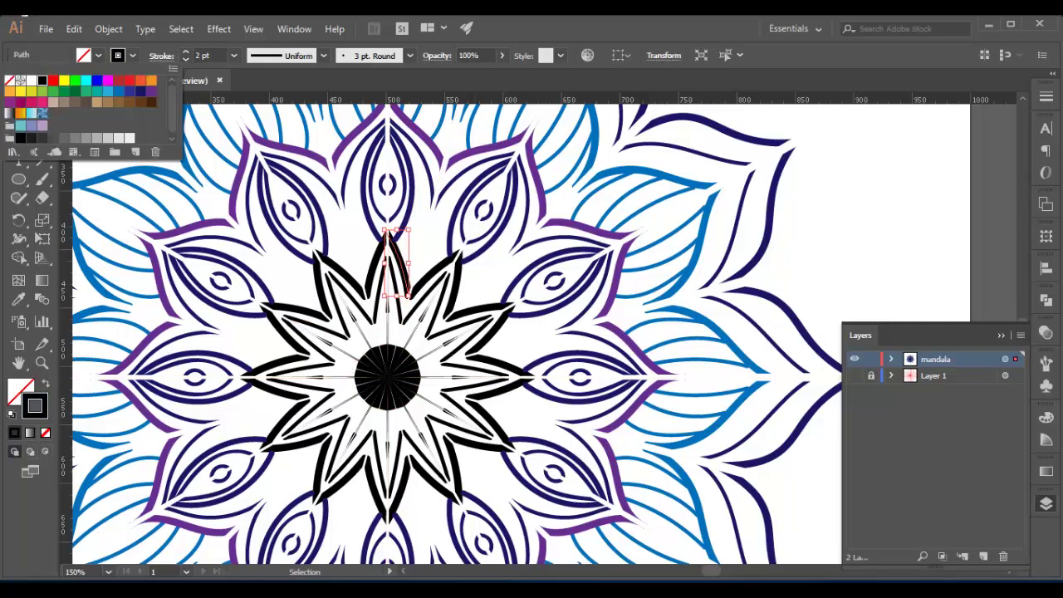
pyautogui.click(119, 90)
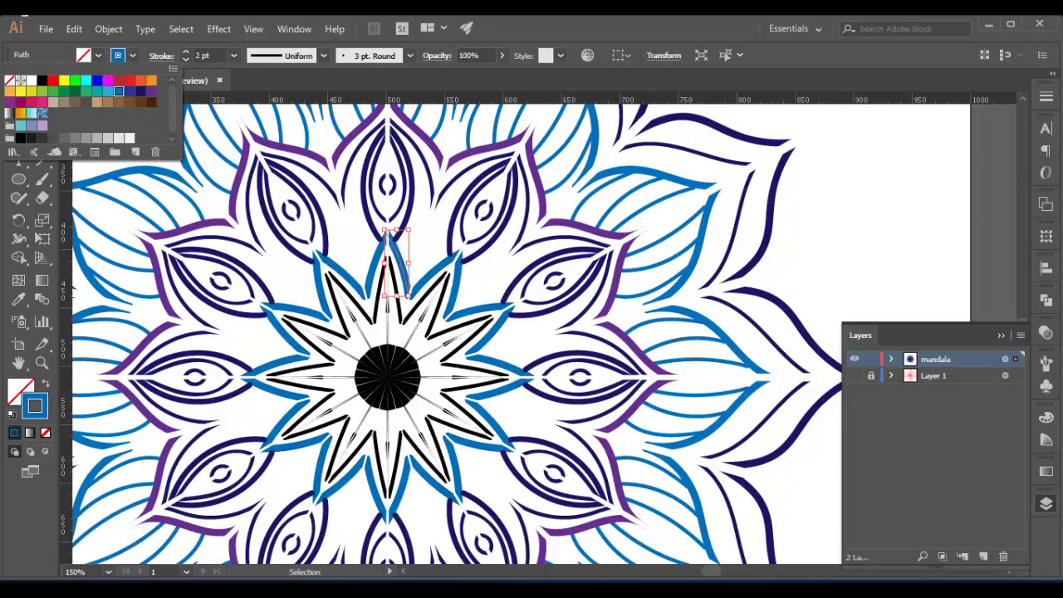
pyautogui.press('Escape')
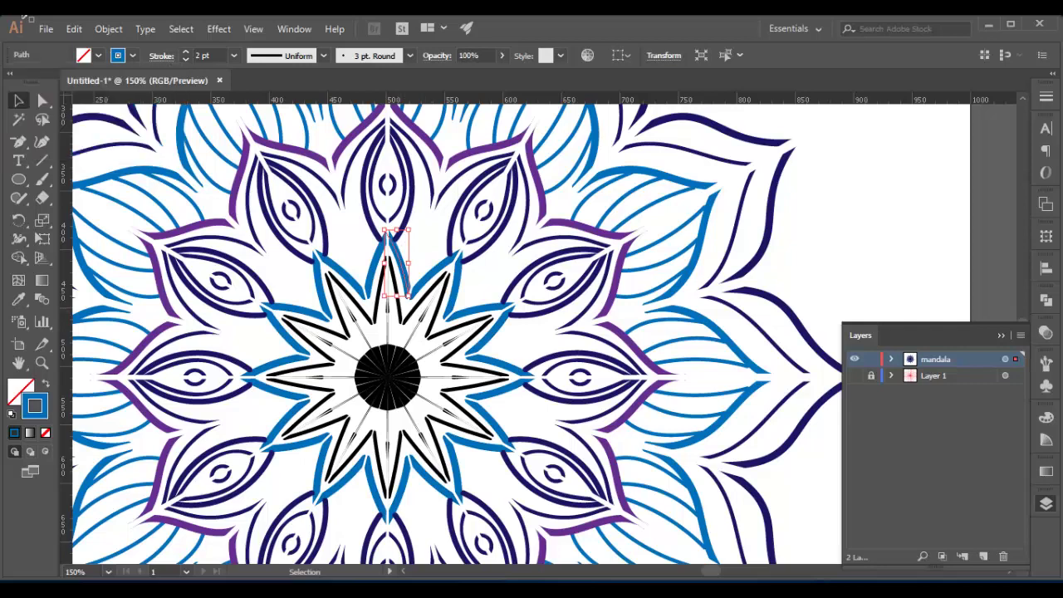
# Select the inner star lines and zoom out to view the whole artboard.
pyautogui.click(395, 289)
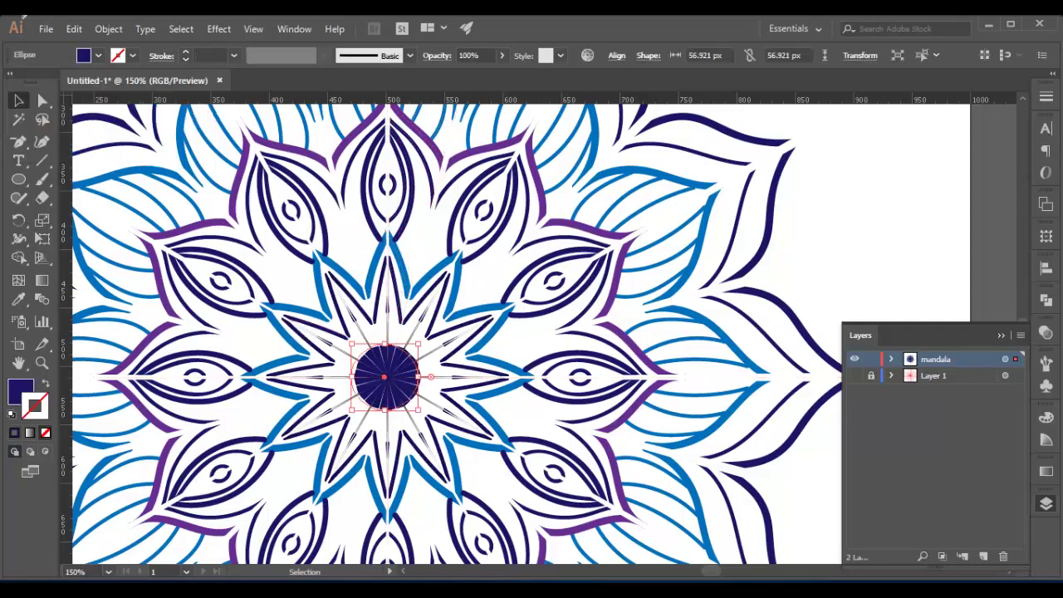
pyautogui.hotkey('ctrl', '0')
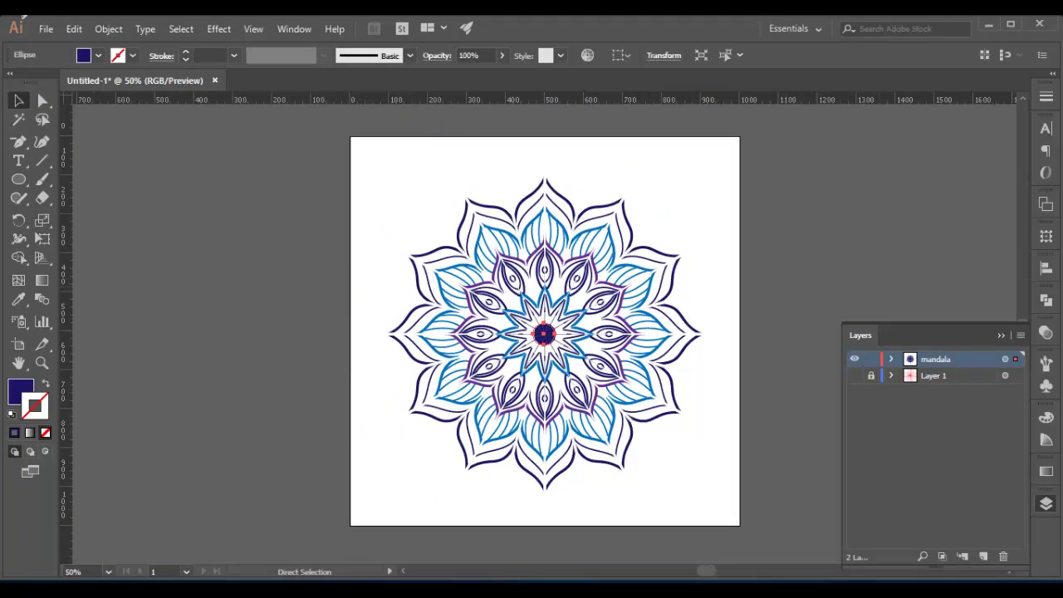
pyautogui.hotkey('ctrl', '-')
pyautogui.hotkey('ctrl', 'shift', 'a')
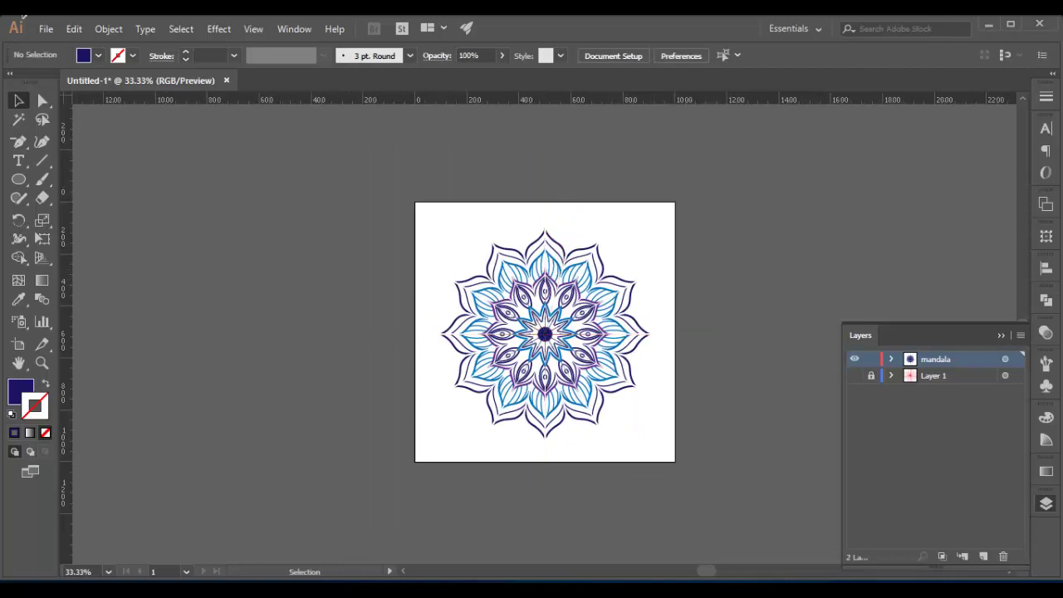
# Zoom the artboard to 50% and hide the Layers panel, leaving the finished mandala deselected.
pyautogui.moveTo(356, 187); pyautogui.dragTo(747, 495)
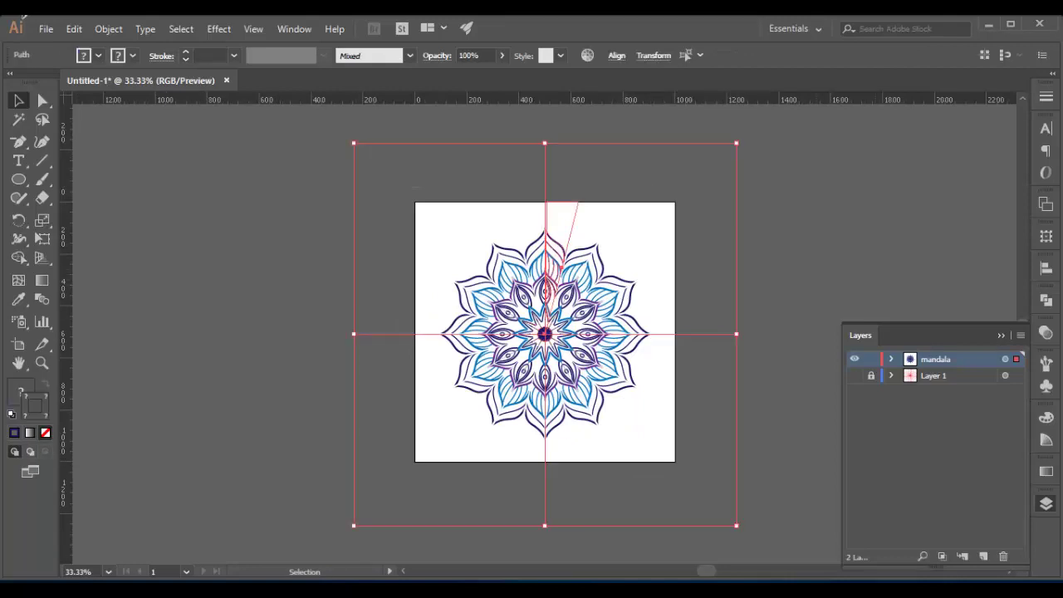
pyautogui.hotkey('ctrl', 'shift', 'a')
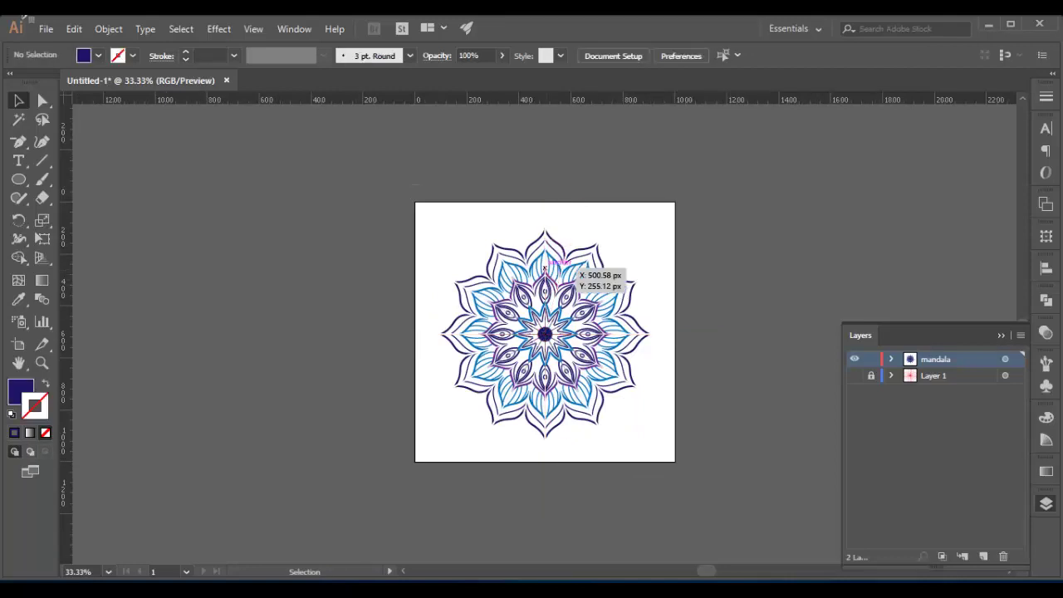
pyautogui.hotkey('ctrl', '+')
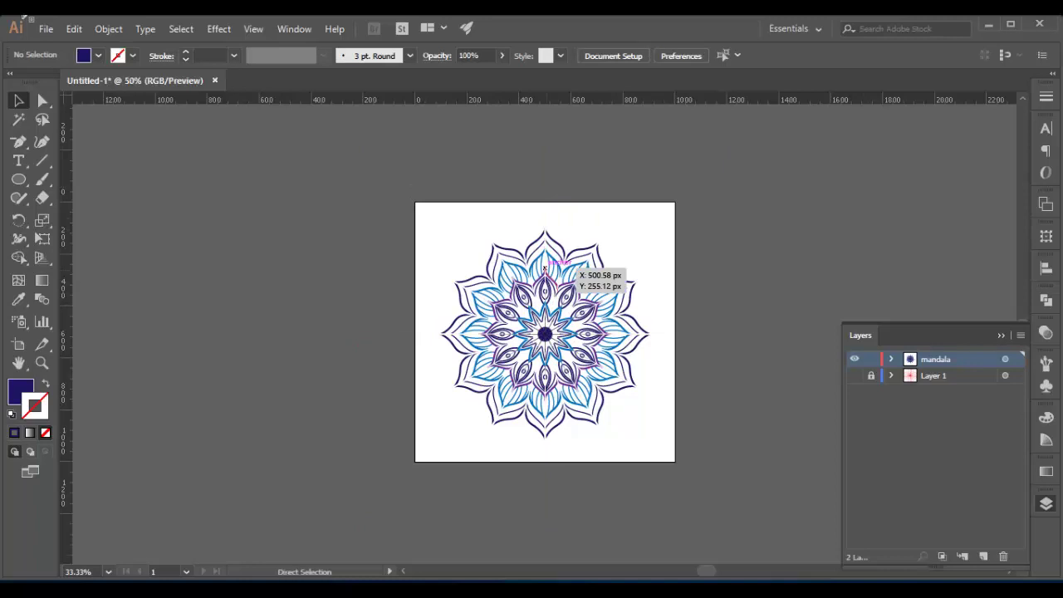
pyautogui.hotkey('ctrl', '+')
pyautogui.hotkey('ctrl', '-')
pyautogui.hotkey('ctrl', '-')
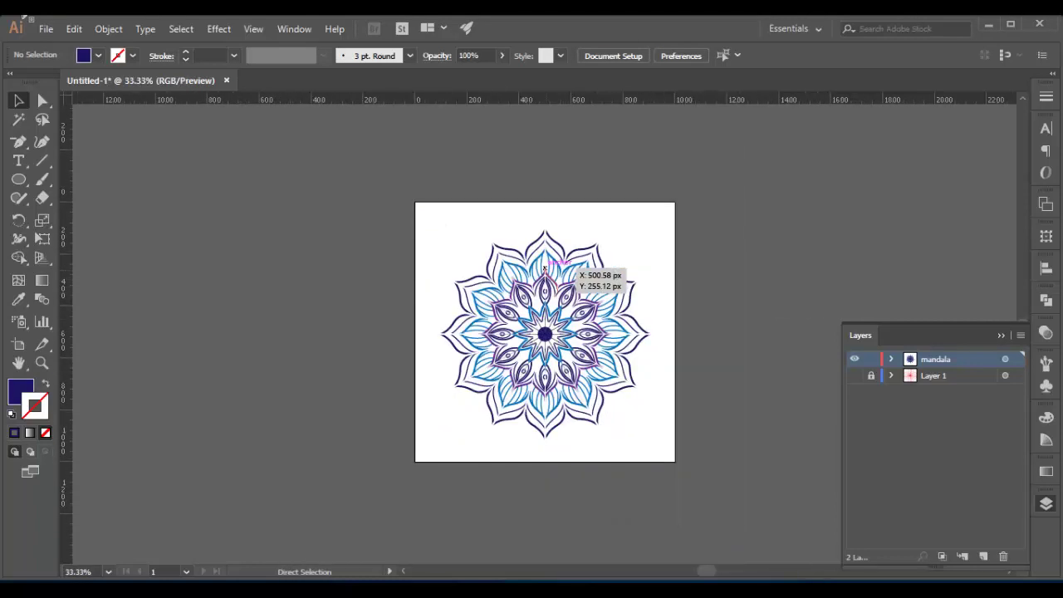
pyautogui.hotkey('ctrl', '+')
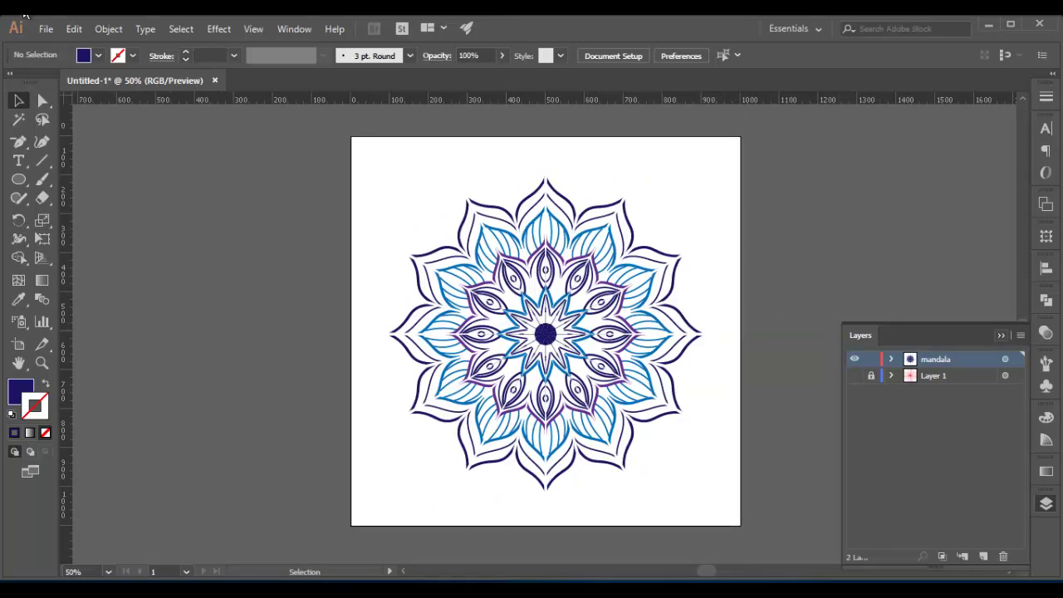
pyautogui.press('F7')
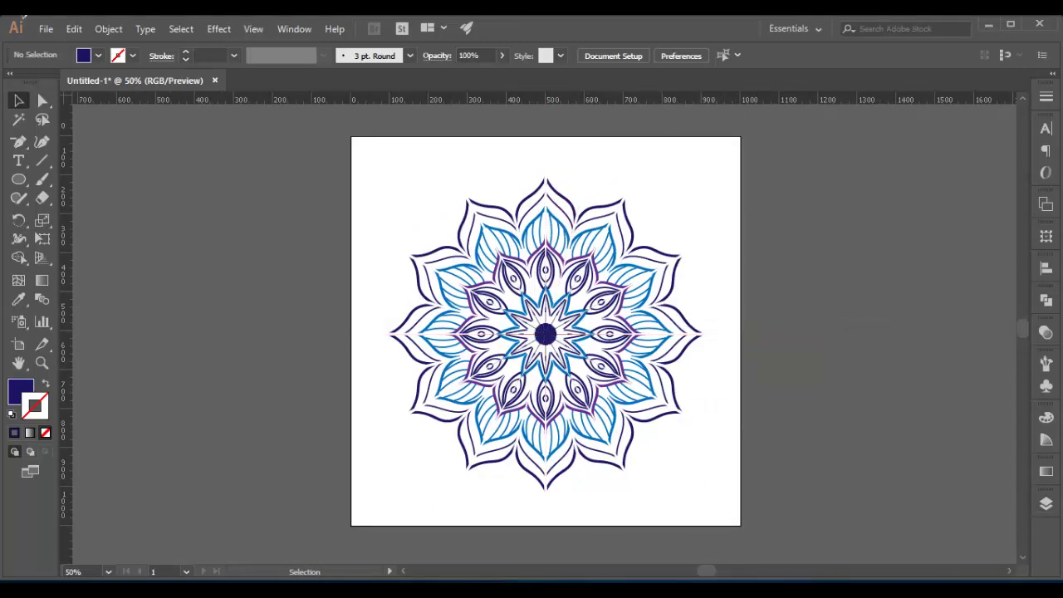